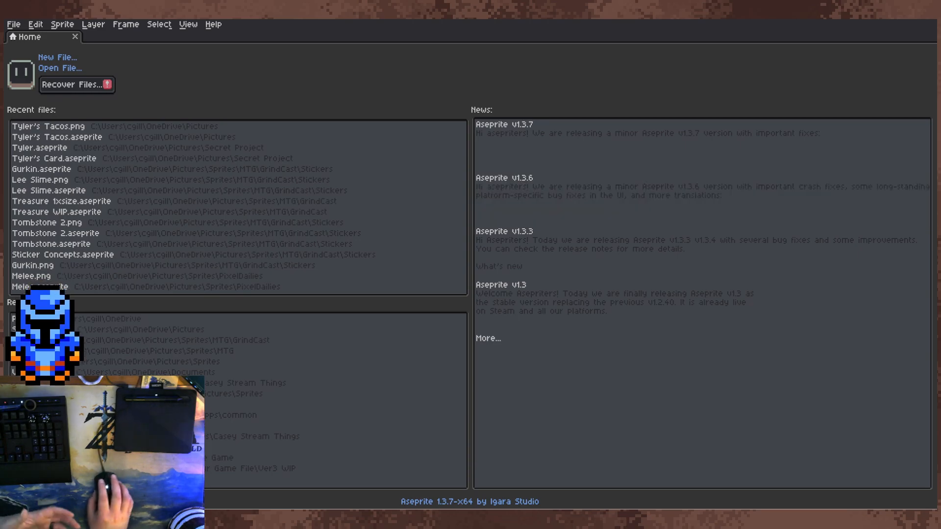
Step: Create a new 48 × 48 px RGB sprite with a transparent background and choose bright red as the drawing colour
{"action": "left_click", "coordinate": [13, 24]}
{"action": "left_click", "coordinate": [22, 37]}
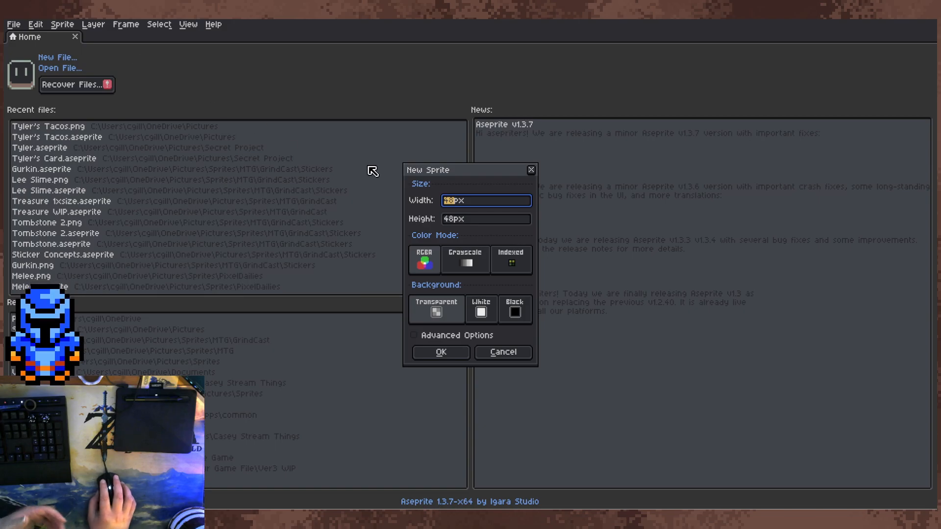
{"action": "key", "text": "Return"}
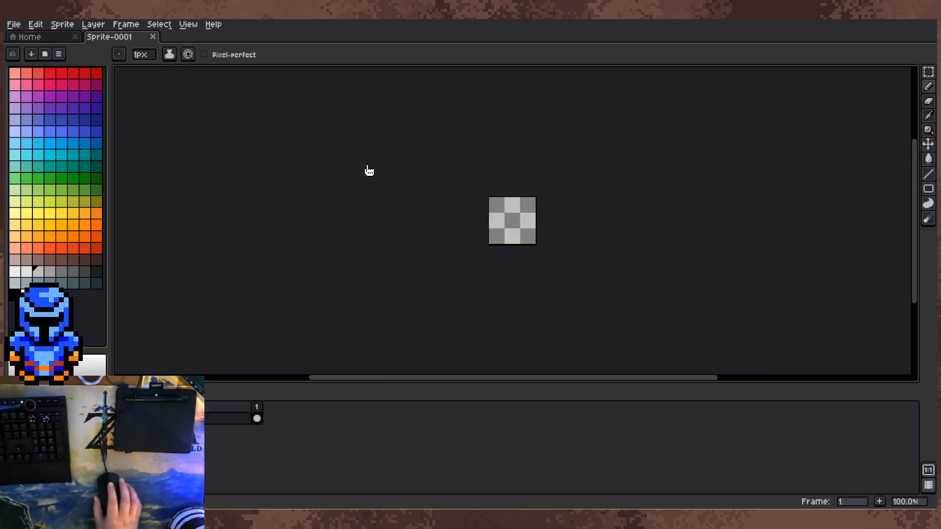
{"action": "scroll", "coordinate": [484, 167], "scroll_direction": "up", "scroll_amount": 5}
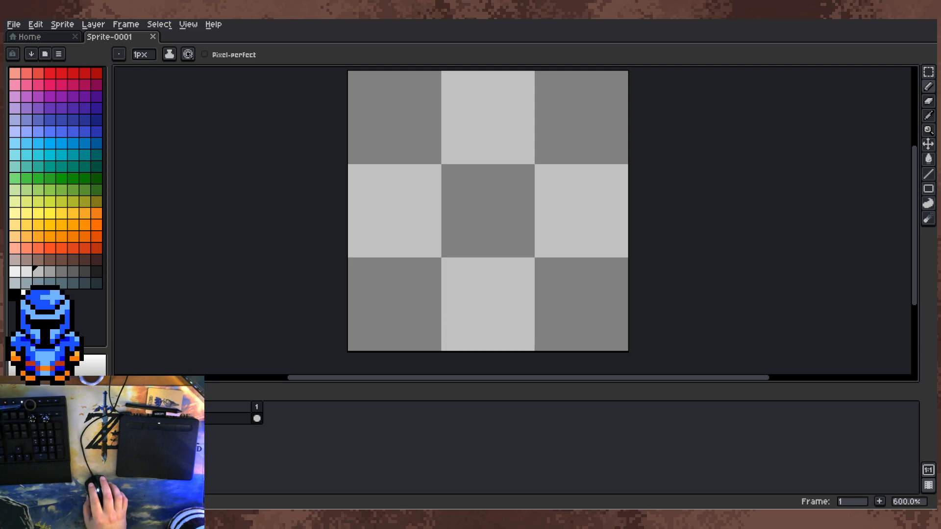
{"action": "left_click", "coordinate": [72, 72]}
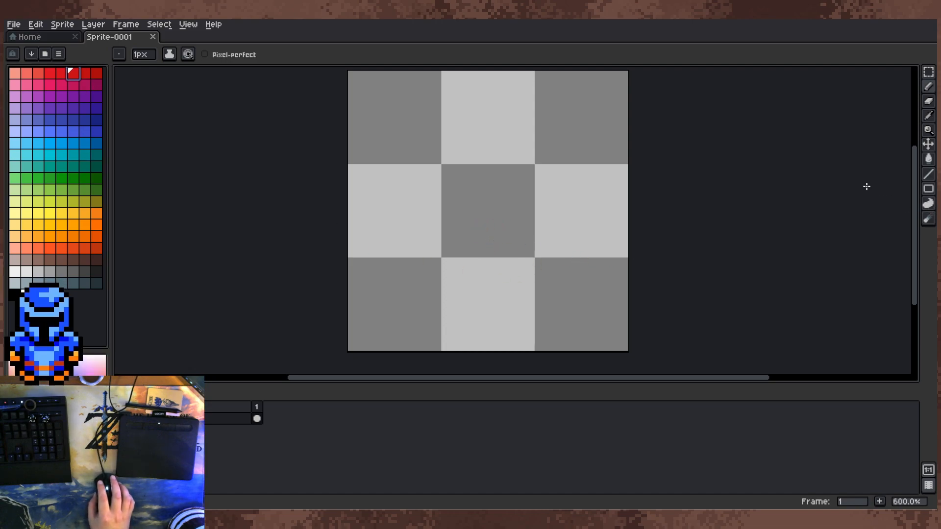
Step: Try a red ellipse outline in the upper middle of the canvas with the Ellipse tool, and undo it
{"action": "left_click", "coordinate": [929, 189]}
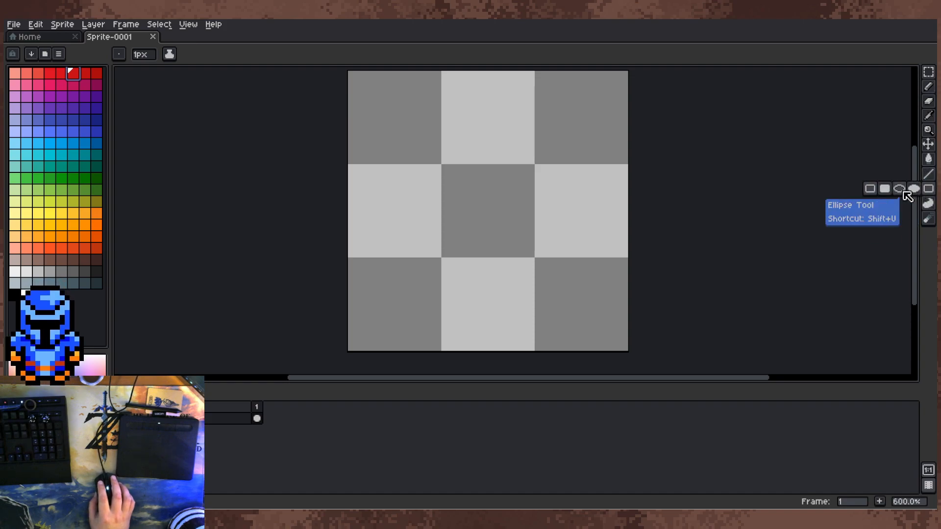
{"action": "left_click", "coordinate": [917, 190]}
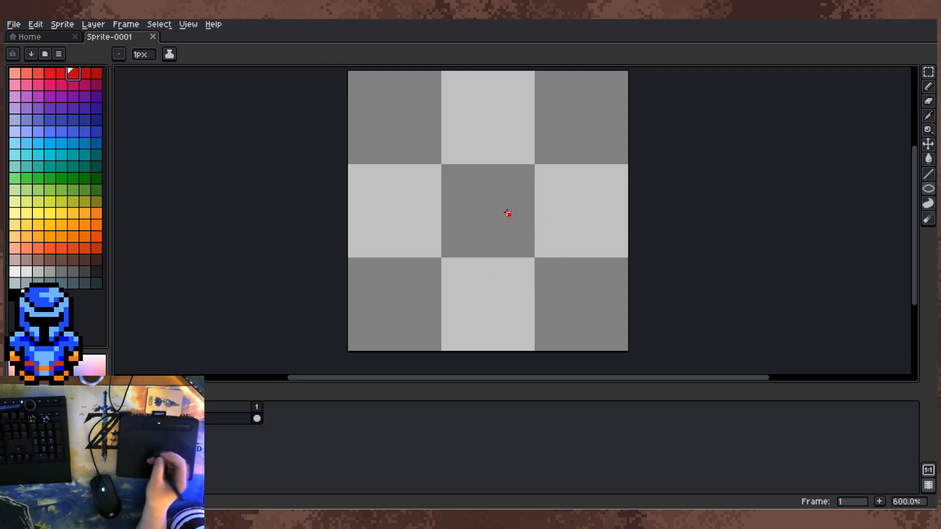
{"action": "left_click_drag", "start_coordinate": [448, 103], "coordinate": [534, 151]}
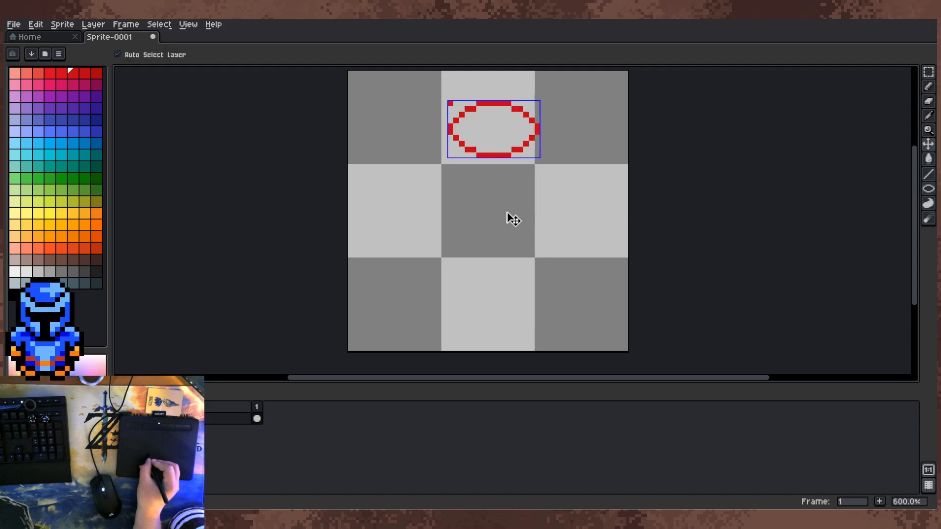
{"action": "key", "text": "ctrl+z"}
Step: Sketch a rough red figure freehand with the Pencil: a rounded body, a flattened shape above it and a large curved limb on its left
{"action": "key", "text": "b"}
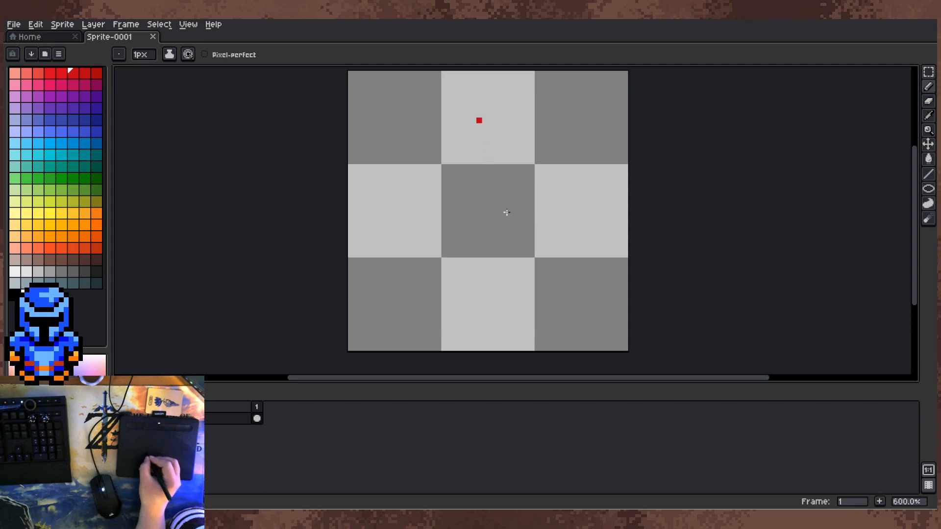
{"action": "mouse_move", "coordinate": [433, 214]}
{"action": "left_mouse_down"}
{"action": "mouse_move", "coordinate": [485, 242]}
{"action": "mouse_move", "coordinate": [538, 225]}
{"action": "mouse_move", "coordinate": [543, 214]}
{"action": "left_mouse_up"}
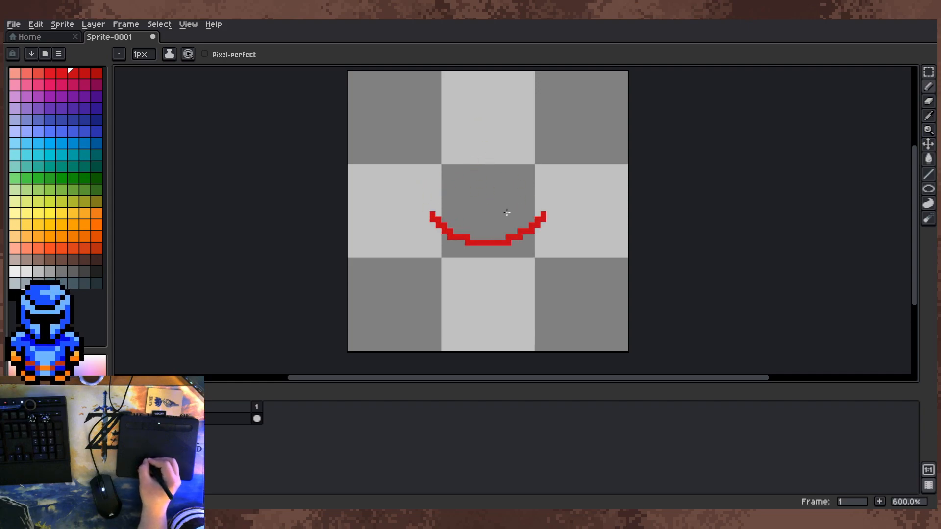
{"action": "mouse_move", "coordinate": [426, 207]}
{"action": "left_mouse_down"}
{"action": "mouse_move", "coordinate": [466, 150]}
{"action": "mouse_move", "coordinate": [484, 155]}
{"action": "mouse_move", "coordinate": [468, 149]}
{"action": "mouse_move", "coordinate": [477, 143]}
{"action": "mouse_move", "coordinate": [526, 167]}
{"action": "mouse_move", "coordinate": [520, 149]}
{"action": "mouse_move", "coordinate": [549, 195]}
{"action": "mouse_move", "coordinate": [545, 216]}
{"action": "left_mouse_up"}
{"action": "mouse_move", "coordinate": [427, 211]}
{"action": "left_mouse_down"}
{"action": "mouse_move", "coordinate": [434, 233]}
{"action": "mouse_move", "coordinate": [516, 249]}
{"action": "mouse_move", "coordinate": [549, 218]}
{"action": "mouse_move", "coordinate": [526, 249]}
{"action": "left_mouse_up"}
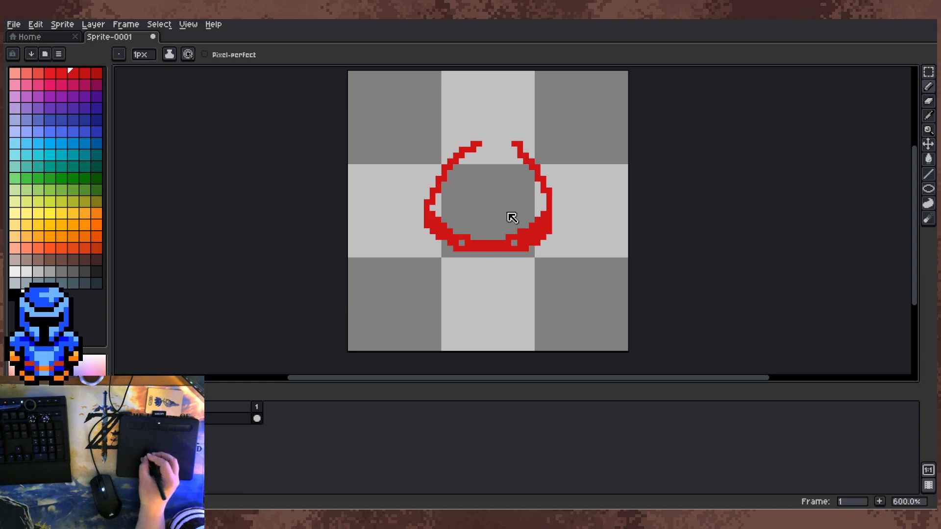
{"action": "mouse_move", "coordinate": [451, 148]}
{"action": "left_mouse_down"}
{"action": "mouse_move", "coordinate": [439, 120]}
{"action": "mouse_move", "coordinate": [463, 115]}
{"action": "mouse_move", "coordinate": [545, 120]}
{"action": "mouse_move", "coordinate": [561, 138]}
{"action": "mouse_move", "coordinate": [528, 157]}
{"action": "left_mouse_up"}
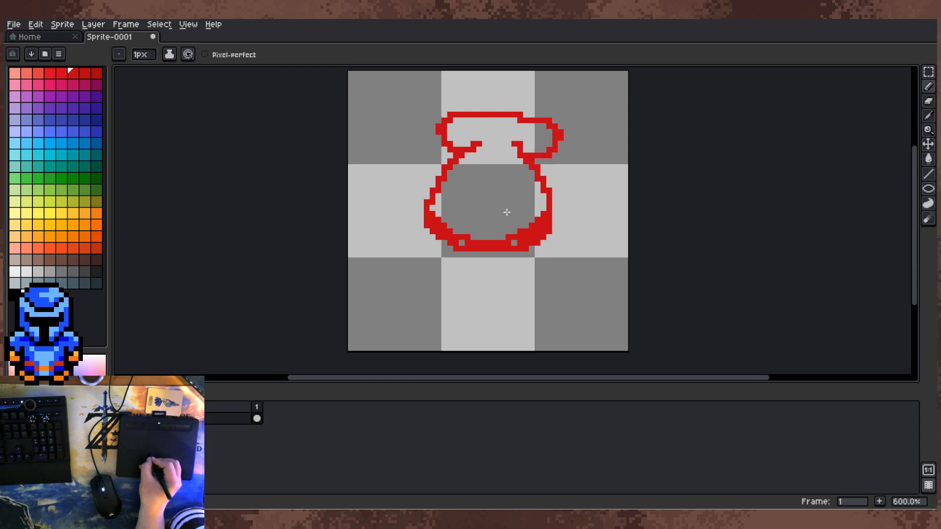
{"action": "mouse_move", "coordinate": [561, 128]}
{"action": "left_mouse_down"}
{"action": "mouse_move", "coordinate": [520, 109]}
{"action": "mouse_move", "coordinate": [454, 108]}
{"action": "left_mouse_up"}
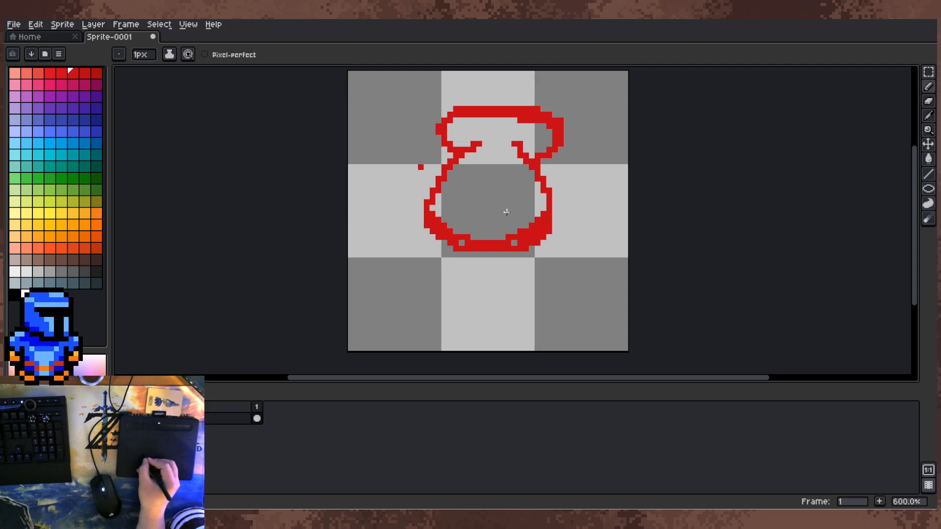
{"action": "mouse_move", "coordinate": [434, 179]}
{"action": "left_mouse_down"}
{"action": "mouse_move", "coordinate": [373, 196]}
{"action": "mouse_move", "coordinate": [362, 236]}
{"action": "mouse_move", "coordinate": [368, 283]}
{"action": "mouse_move", "coordinate": [386, 307]}
{"action": "mouse_move", "coordinate": [423, 318]}
{"action": "mouse_move", "coordinate": [438, 301]}
{"action": "mouse_move", "coordinate": [420, 283]}
{"action": "mouse_move", "coordinate": [444, 278]}
{"action": "mouse_move", "coordinate": [421, 229]}
{"action": "left_mouse_up"}
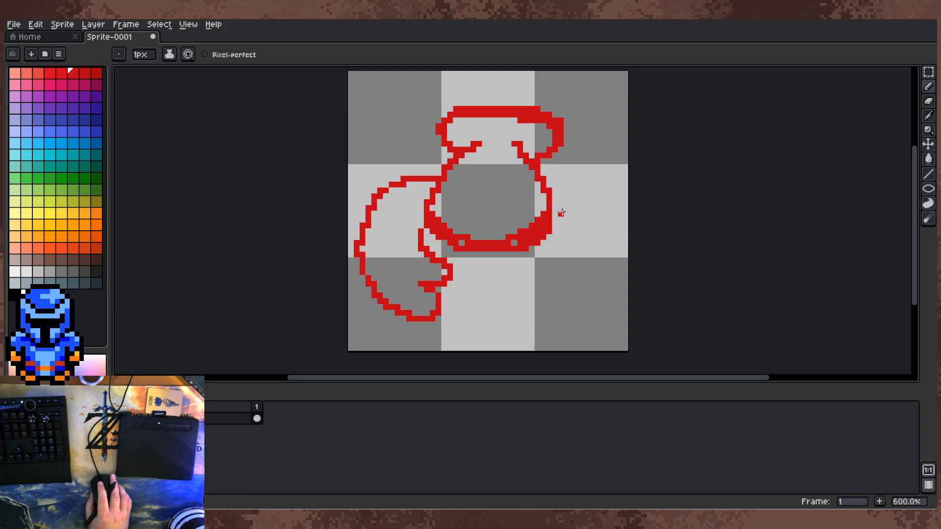
Step: Undo all the freehand pencil strokes back to the blank canvas
{"action": "key", "text": "m"}
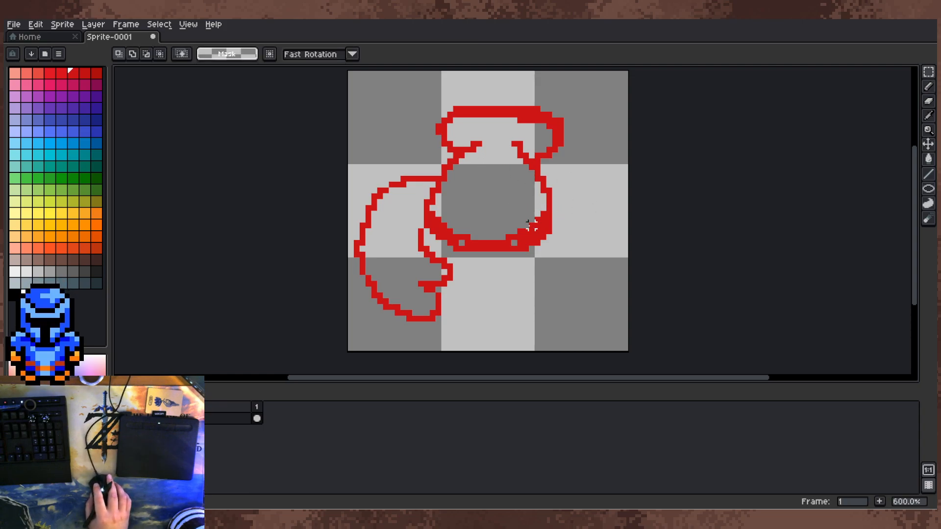
{"action": "key", "text": "ctrl+z"}
{"action": "key", "text": "ctrl+z"}
{"action": "key", "text": "ctrl+z"}
{"action": "key", "text": "ctrl+z"}
{"action": "key", "text": "ctrl+z"}
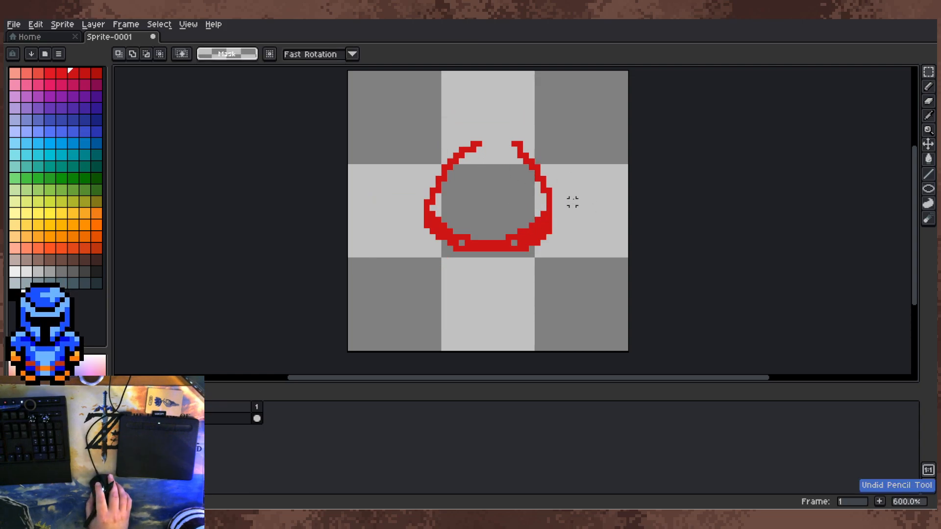
{"action": "key", "text": "ctrl+z"}
{"action": "key", "text": "ctrl+z"}
{"action": "key", "text": "ctrl+z"}
{"action": "key", "text": "ctrl+z"}
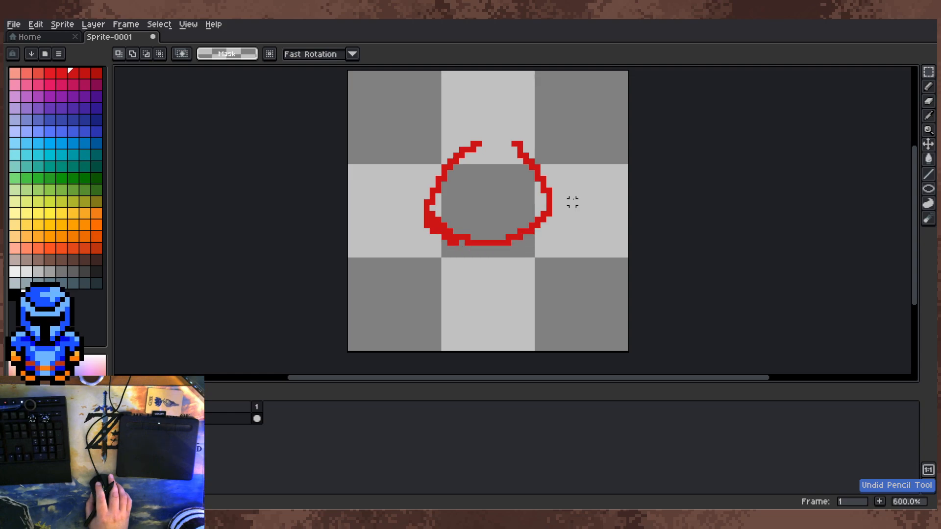
{"action": "key", "text": "ctrl+z"}
{"action": "key", "text": "ctrl+z"}
{"action": "key", "text": "ctrl+z"}
{"action": "key", "text": "ctrl+z"}
{"action": "key", "text": "ctrl+z"}
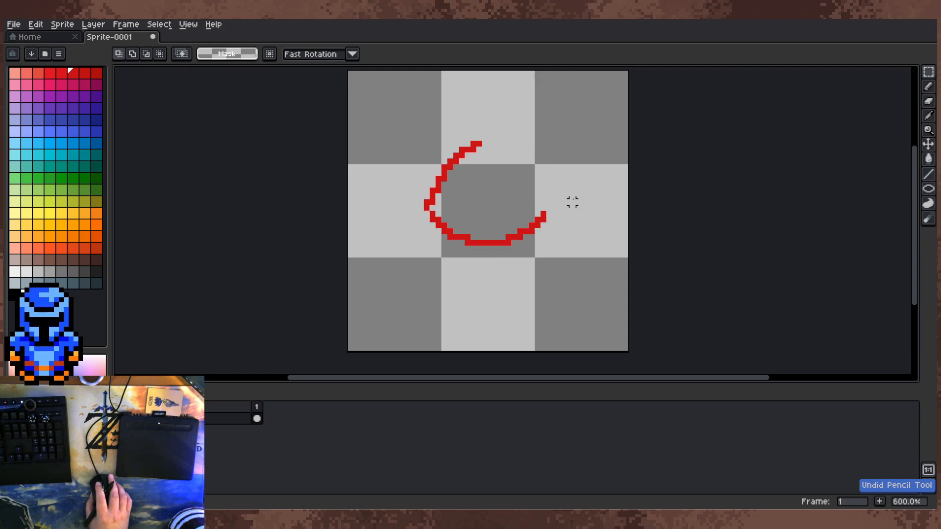
{"action": "left_click", "coordinate": [94, 24]}
{"action": "mouse_move", "coordinate": [68, 28]}
{"action": "mouse_move", "coordinate": [157, 25]}
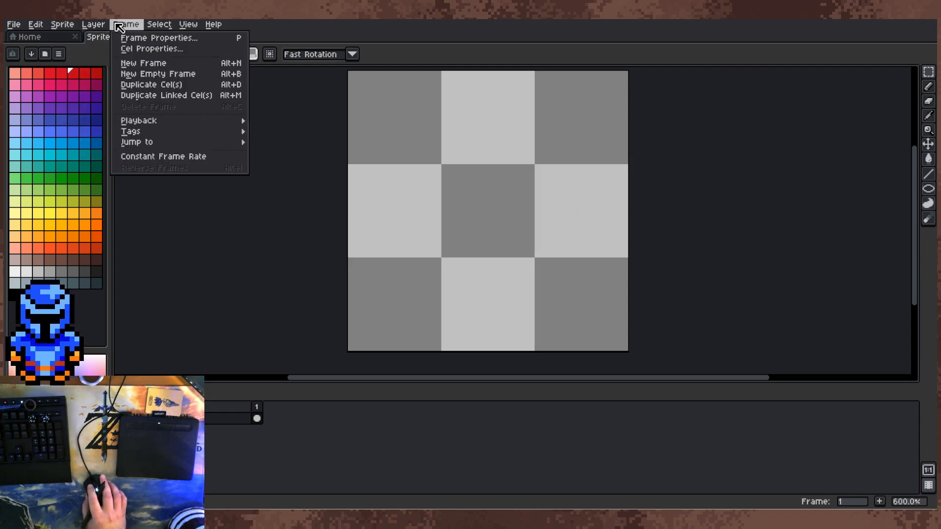
{"action": "mouse_move", "coordinate": [103, 27]}
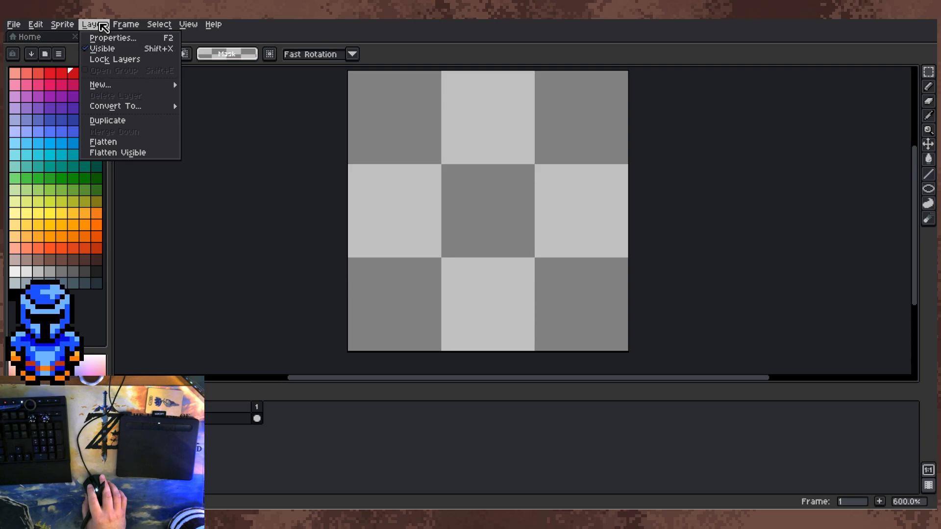
{"action": "mouse_move", "coordinate": [71, 28]}
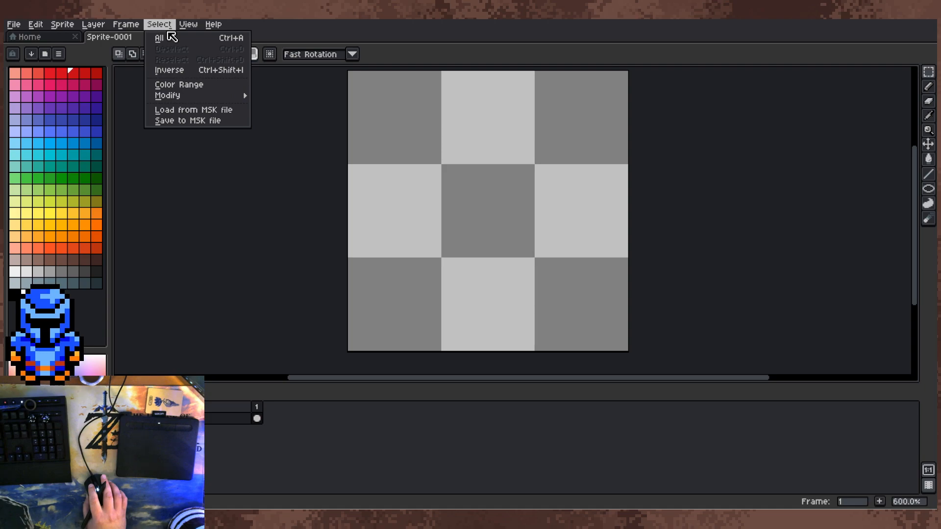
{"action": "mouse_move", "coordinate": [213, 24]}
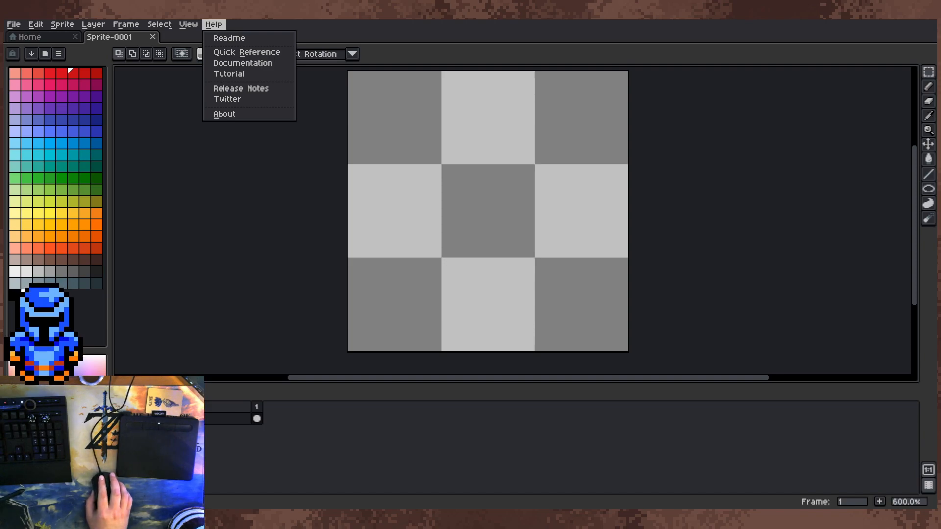
{"action": "left_click", "coordinate": [666, 91]}
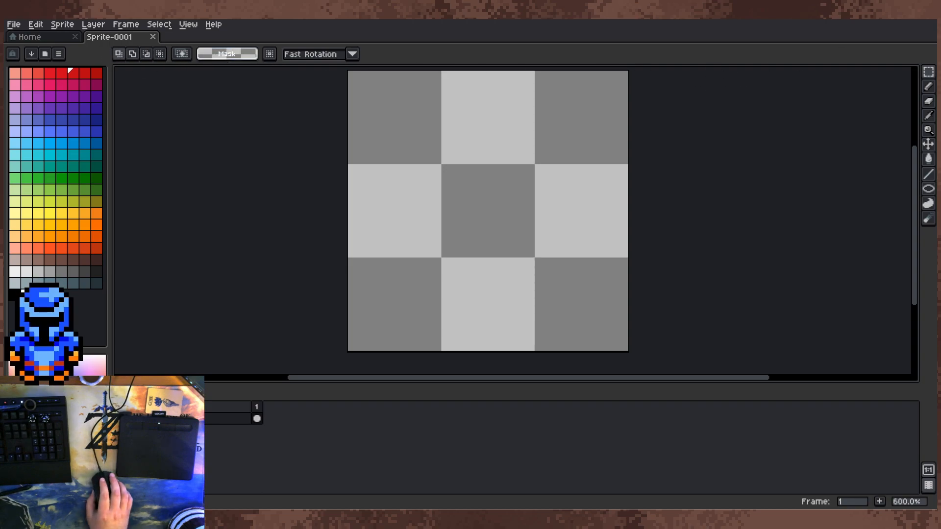
Step: Enable symmetry for the Pencil tool, mirroring strokes left to right about the canvas's vertical centre line
{"action": "left_click", "coordinate": [928, 86]}
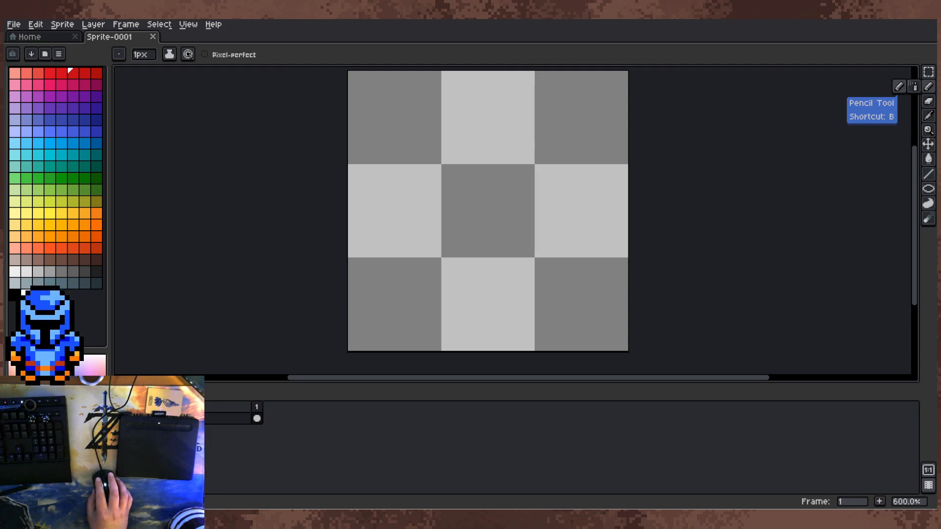
{"action": "left_click", "coordinate": [188, 24]}
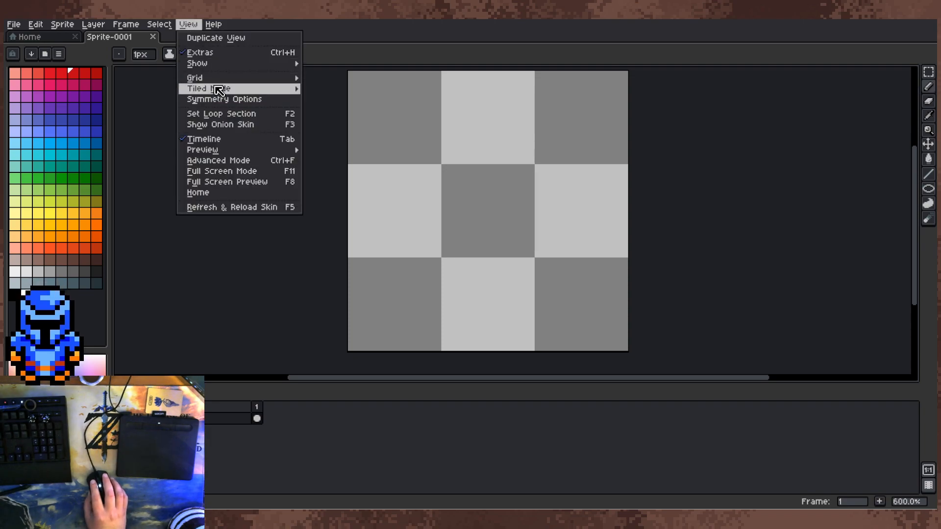
{"action": "left_click", "coordinate": [230, 99]}
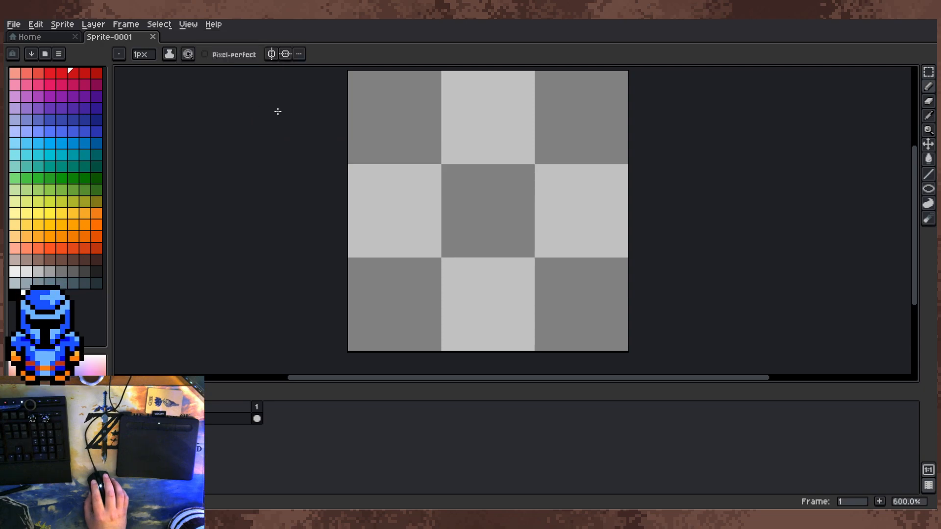
{"action": "left_click", "coordinate": [272, 55]}
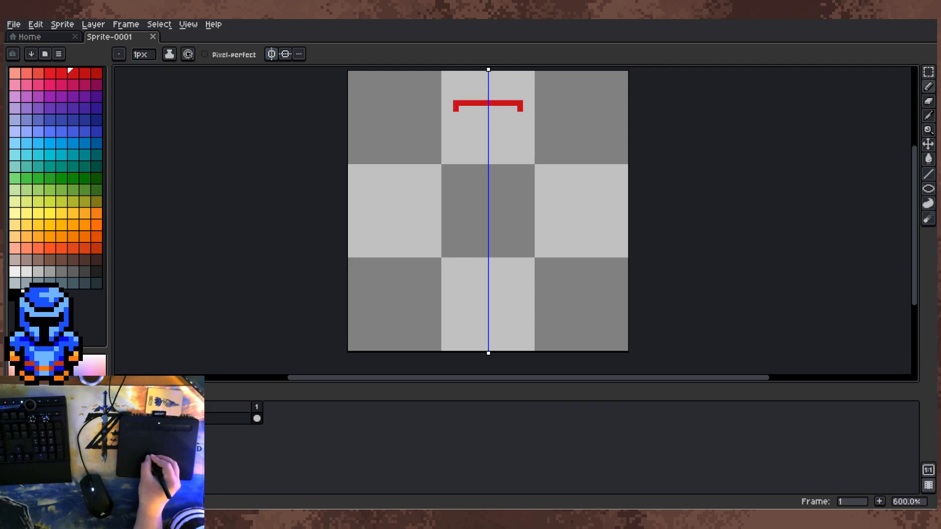
Step: Draw a mirrored red outline with a wide head, narrow neck and rounded pear-shaped body, and smooth its bottom corners
{"action": "mouse_move", "coordinate": [438, 132]}
{"action": "left_mouse_down"}
{"action": "mouse_move", "coordinate": [456, 167]}
{"action": "mouse_move", "coordinate": [456, 156]}
{"action": "mouse_move", "coordinate": [432, 214]}
{"action": "mouse_move", "coordinate": [427, 280]}
{"action": "mouse_move", "coordinate": [451, 312]}
{"action": "mouse_move", "coordinate": [489, 319]}
{"action": "mouse_move", "coordinate": [462, 295]}
{"action": "mouse_move", "coordinate": [485, 319]}
{"action": "left_mouse_up"}
{"action": "key", "text": "e"}
{"action": "key", "text": "b"}
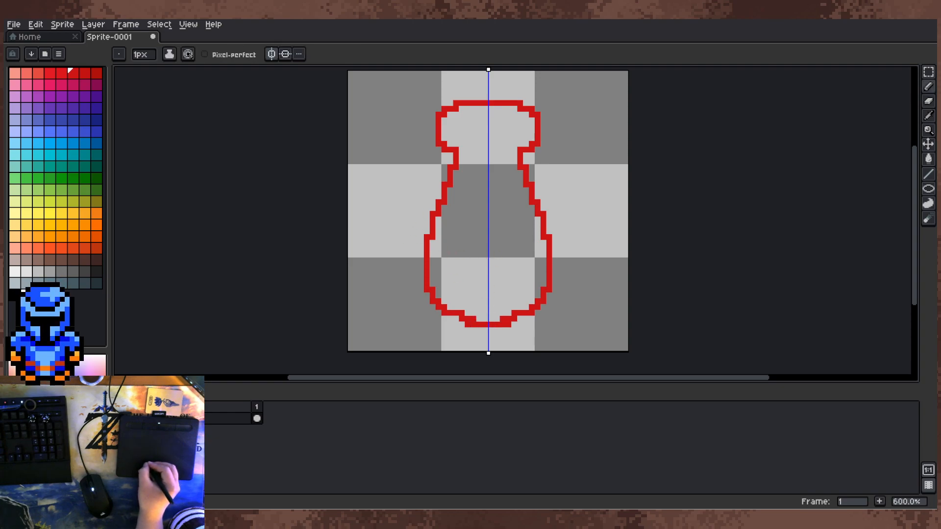
{"action": "key", "text": "e"}
{"action": "left_click", "coordinate": [473, 319]}
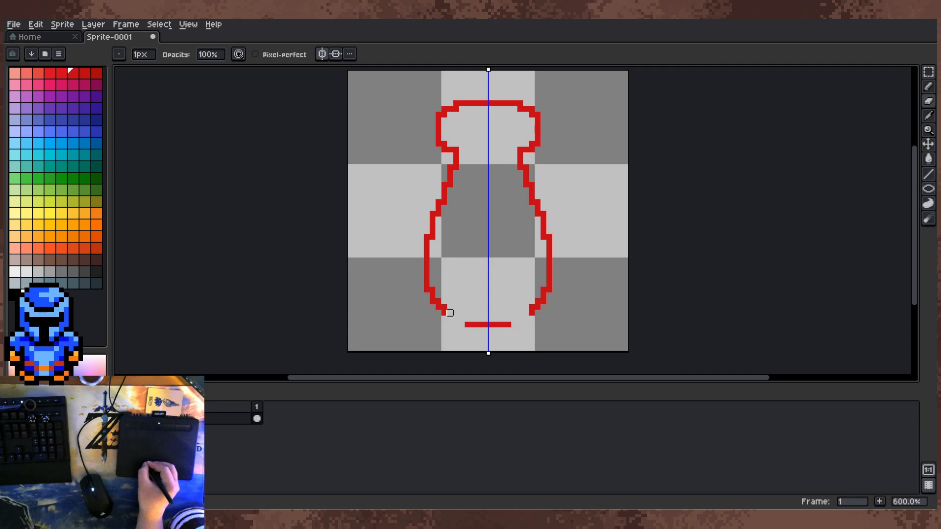
{"action": "key", "text": "b"}
{"action": "left_click_drag", "start_coordinate": [461, 323], "coordinate": [450, 316]}
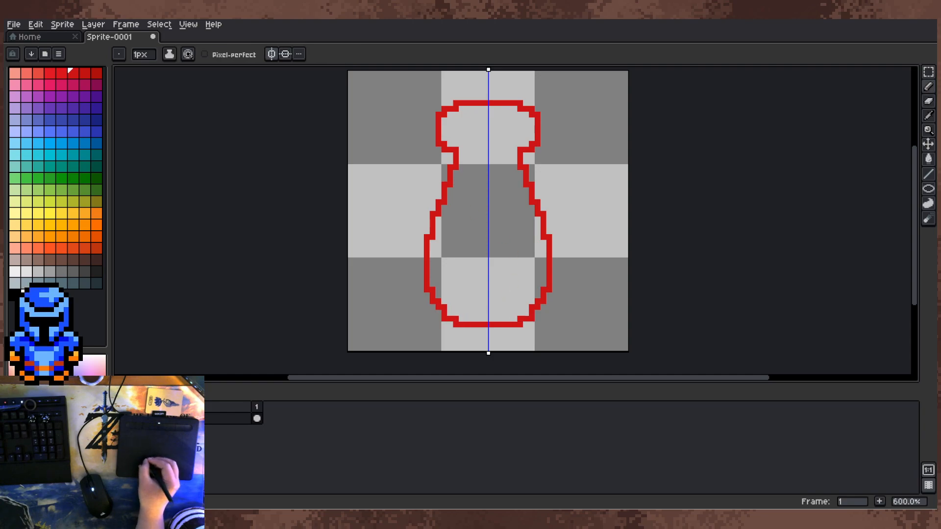
Step: Move the whole red outline a few pixels up towards the canvas's upper edge with the Move tool
{"action": "key", "text": "m"}
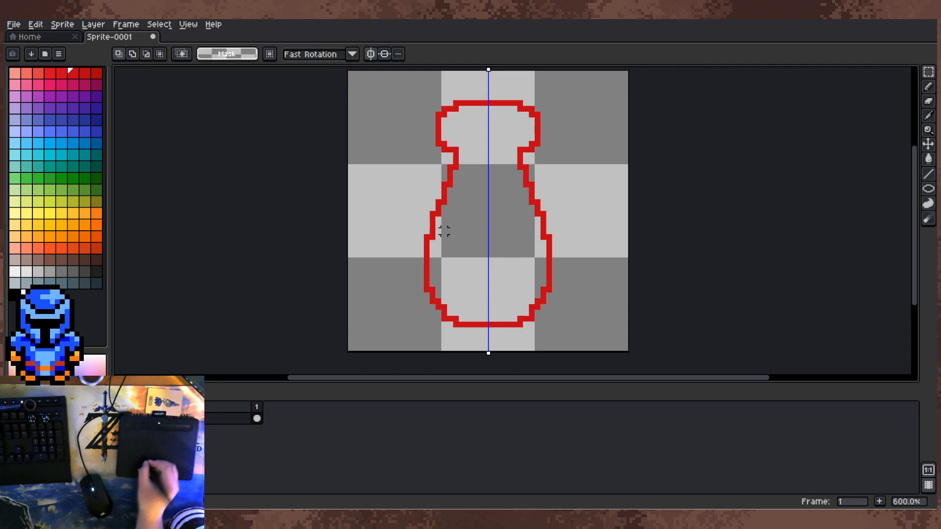
{"action": "scroll", "coordinate": [444, 229], "scroll_direction": "up", "scroll_amount": 1}
{"action": "scroll", "coordinate": [511, 210], "scroll_direction": "down", "scroll_amount": 3}
{"action": "left_click_drag", "start_coordinate": [513, 202], "coordinate": [500, 195]}
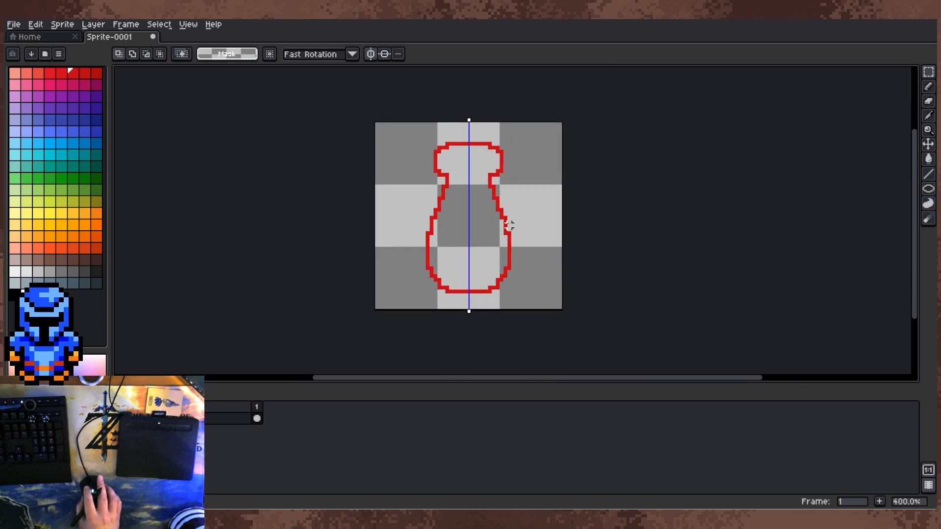
{"action": "left_click", "coordinate": [928, 144]}
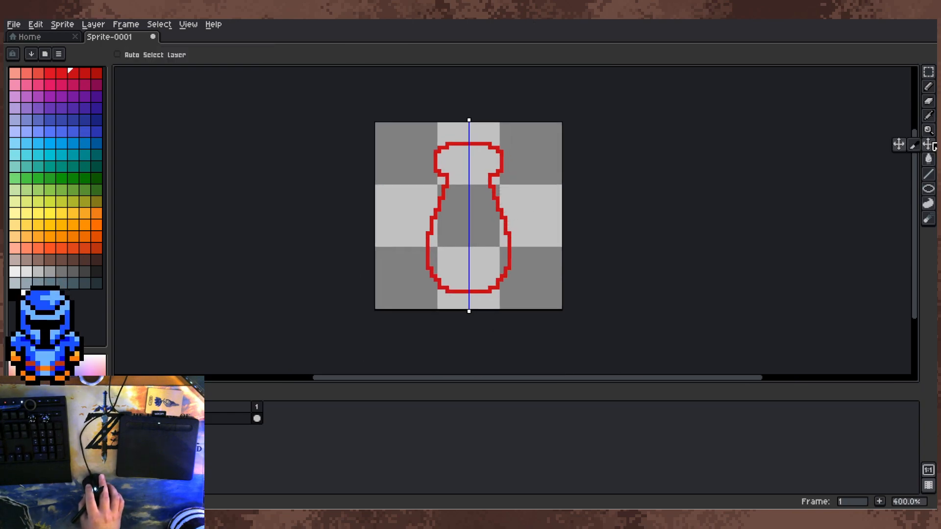
{"action": "left_click_drag", "start_coordinate": [525, 216], "coordinate": [517, 204]}
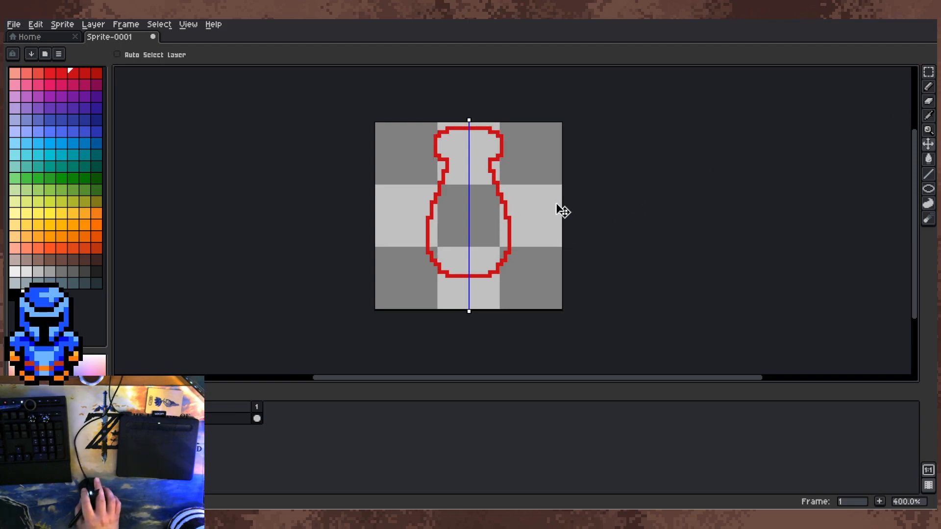
Step: Draw a pair of mirrored red claws curving out from the body's lower sides, with two-fingered pincers bending inward, using the Pencil
{"action": "key", "text": "b"}
{"action": "scroll", "coordinate": [412, 208], "scroll_direction": "up", "scroll_amount": 2}
{"action": "left_click_drag", "start_coordinate": [449, 287], "coordinate": [421, 218]}
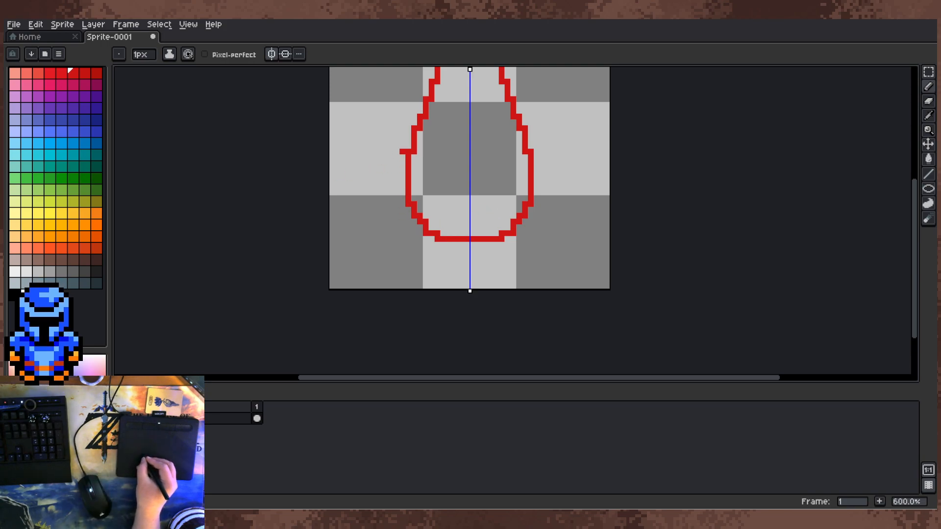
{"action": "mouse_move", "coordinate": [403, 158]}
{"action": "left_mouse_down"}
{"action": "mouse_move", "coordinate": [373, 169]}
{"action": "mouse_move", "coordinate": [338, 233]}
{"action": "mouse_move", "coordinate": [338, 262]}
{"action": "mouse_move", "coordinate": [355, 286]}
{"action": "mouse_move", "coordinate": [386, 279]}
{"action": "left_mouse_up"}
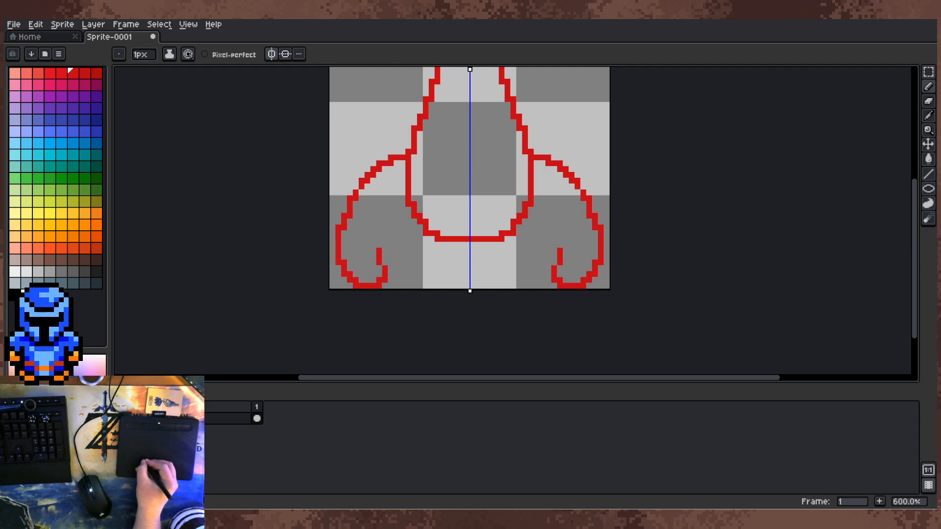
{"action": "mouse_move", "coordinate": [385, 244]}
{"action": "left_mouse_down"}
{"action": "mouse_move", "coordinate": [402, 257]}
{"action": "mouse_move", "coordinate": [414, 251]}
{"action": "mouse_move", "coordinate": [402, 257]}
{"action": "mouse_move", "coordinate": [414, 245]}
{"action": "mouse_move", "coordinate": [411, 205]}
{"action": "mouse_move", "coordinate": [403, 234]}
{"action": "mouse_move", "coordinate": [408, 221]}
{"action": "mouse_move", "coordinate": [414, 239]}
{"action": "mouse_move", "coordinate": [396, 216]}
{"action": "left_mouse_up"}
{"action": "key", "text": "e"}
{"action": "key", "text": "b"}
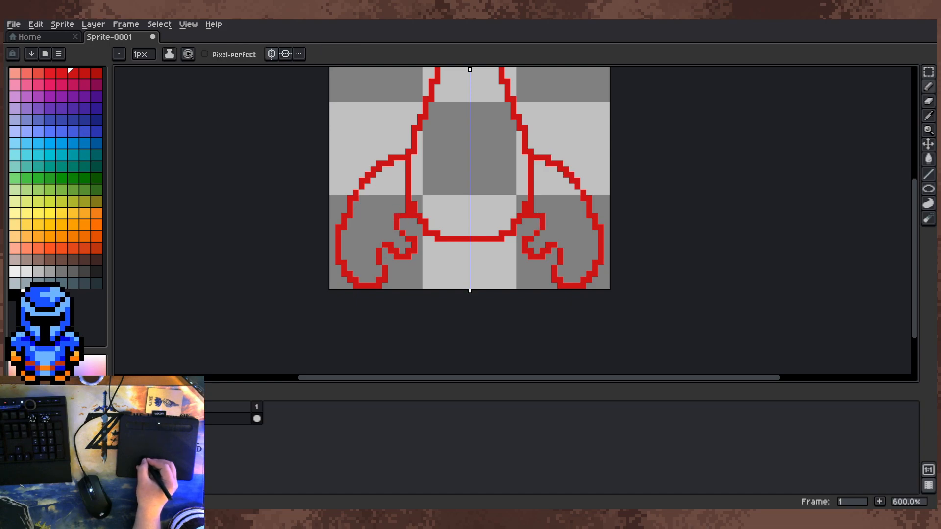
Step: Clean up the pixels where each claw's inner finger meets the lower body, leaving a one-pixel diagonal line
{"action": "key", "text": "e"}
{"action": "left_click", "coordinate": [402, 216]}
{"action": "key", "text": "b"}
{"action": "left_click", "coordinate": [402, 216]}
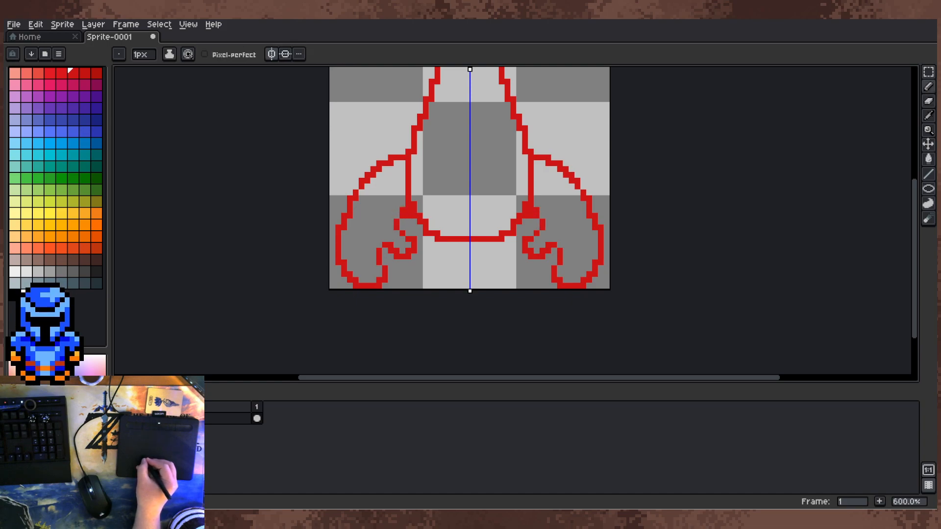
{"action": "key", "text": "e"}
{"action": "left_click", "coordinate": [408, 216]}
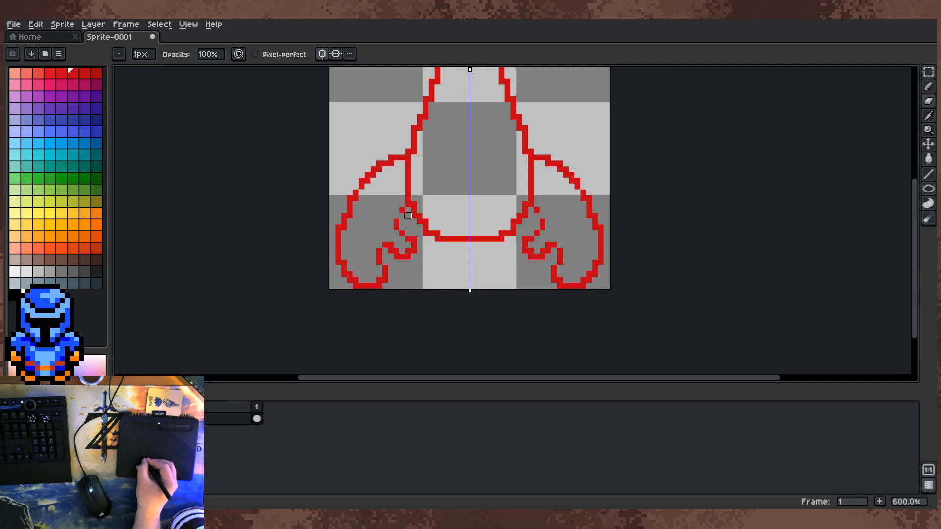
{"action": "key", "text": "b"}
{"action": "left_click", "coordinate": [402, 215]}
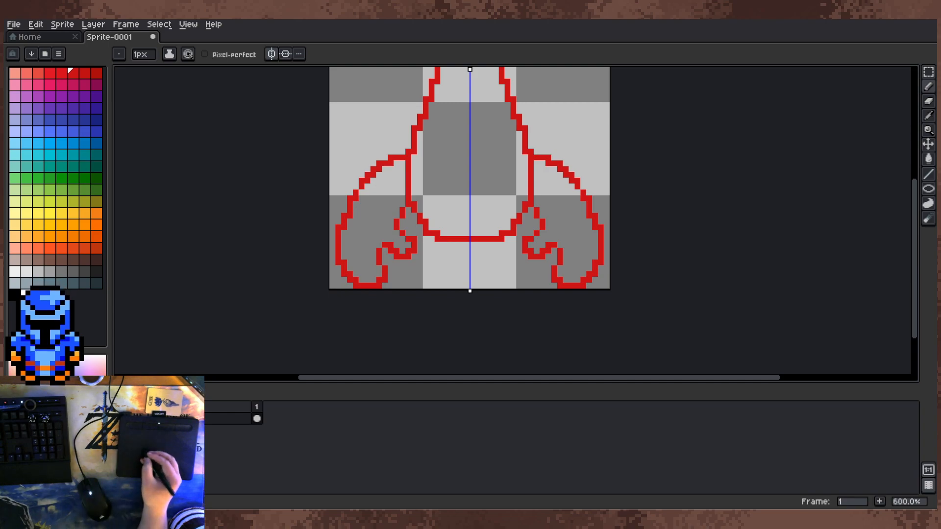
Step: Erase the stray corner pixels on the inner pincer fingers and redraw their tips narrower with a one-pixel line
{"action": "key", "text": "e"}
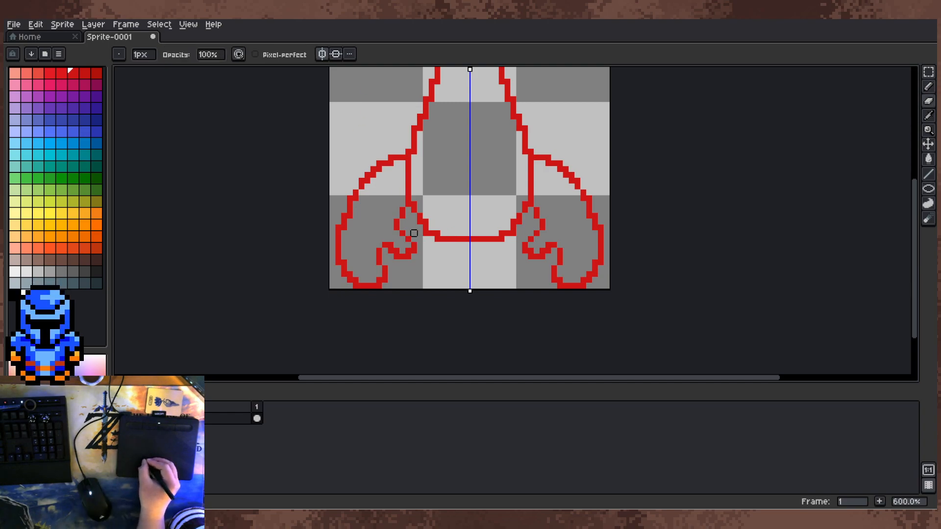
{"action": "left_click_drag", "start_coordinate": [414, 250], "coordinate": [408, 256]}
{"action": "left_click", "coordinate": [396, 256]}
{"action": "left_click", "coordinate": [391, 251]}
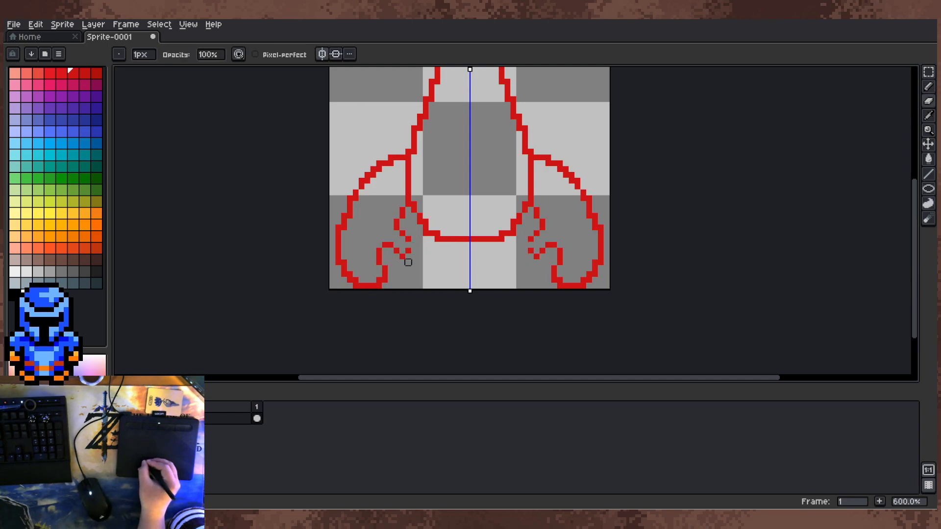
{"action": "key", "text": "b"}
{"action": "left_click", "coordinate": [409, 245]}
{"action": "key", "text": "e"}
{"action": "key", "text": "b"}
{"action": "key", "text": "e"}
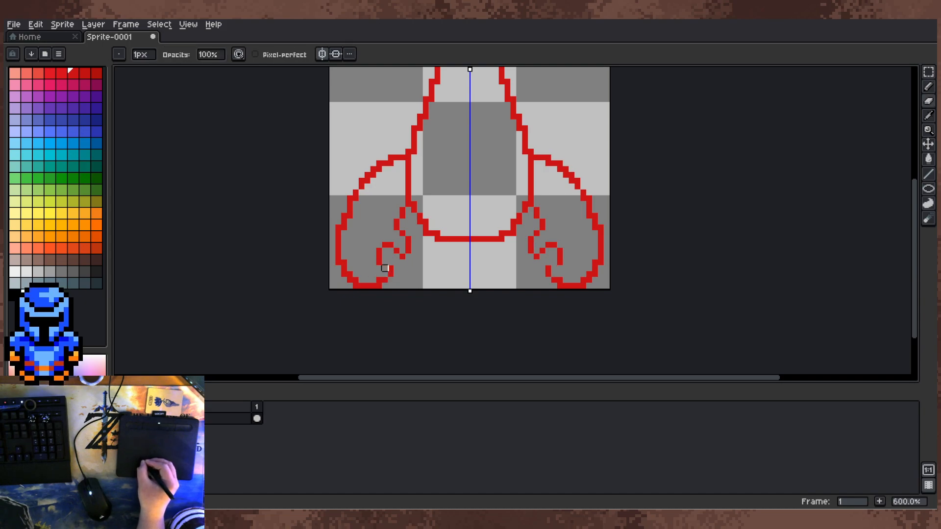
Step: Reshape the outer pincer fingers' tips and thin the claws' bottom curves to clean one-pixel diagonals
{"action": "key", "text": "b"}
{"action": "left_click", "coordinate": [384, 268]}
{"action": "key", "text": "e"}
{"action": "left_click_drag", "start_coordinate": [385, 268], "coordinate": [391, 268]}
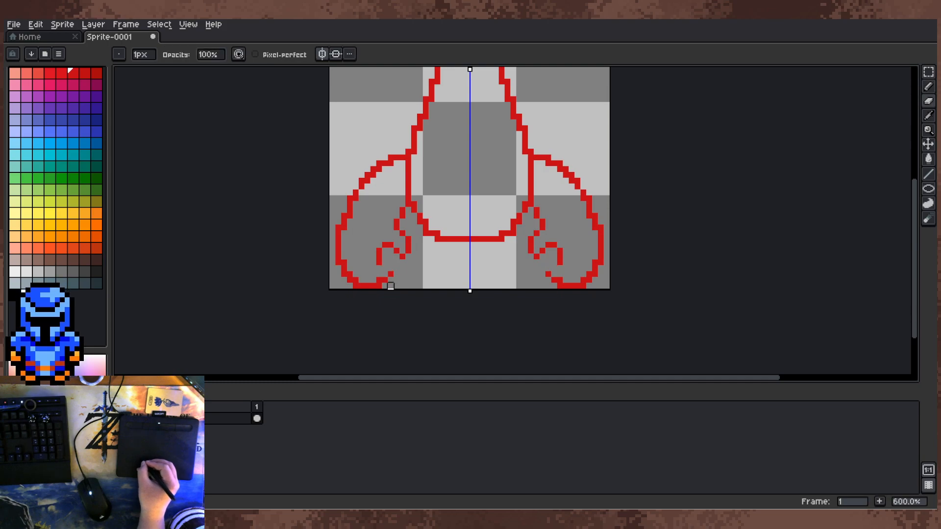
{"action": "key", "text": "b"}
{"action": "left_click", "coordinate": [384, 269]}
{"action": "key", "text": "e"}
{"action": "left_click", "coordinate": [378, 286]}
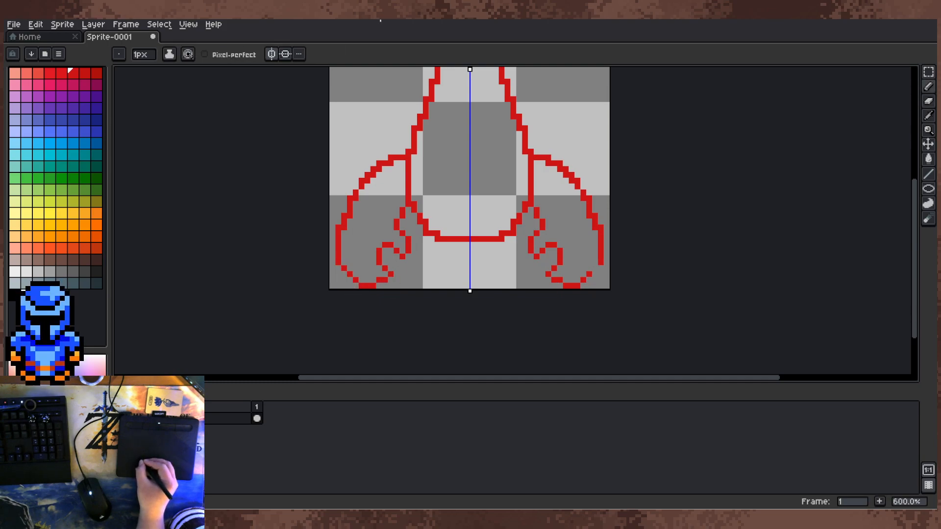
{"action": "key", "text": "b"}
{"action": "left_click", "coordinate": [344, 268]}
{"action": "key", "text": "e"}
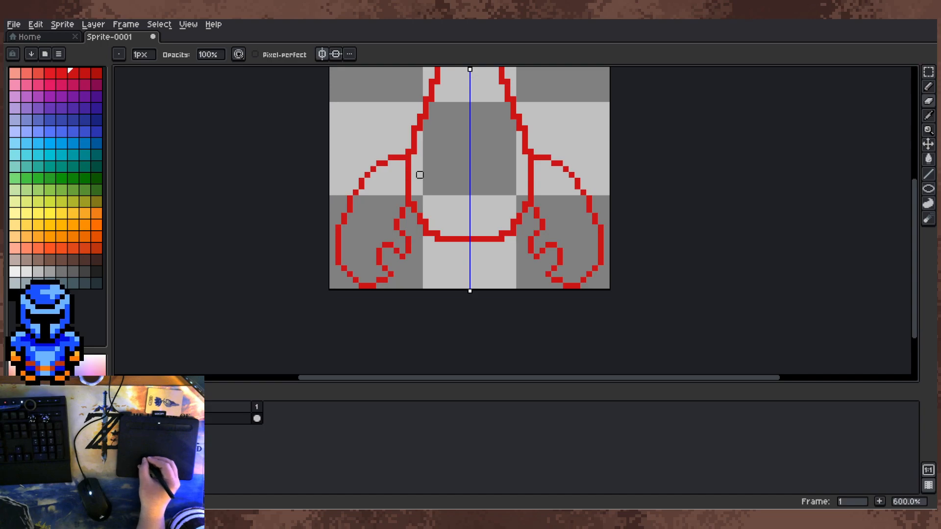
Step: Rework the shoulder joints so the claws' upper edges join the body one pixel higher with a diagonal line
{"action": "left_click", "coordinate": [403, 157]}
{"action": "key", "text": "b"}
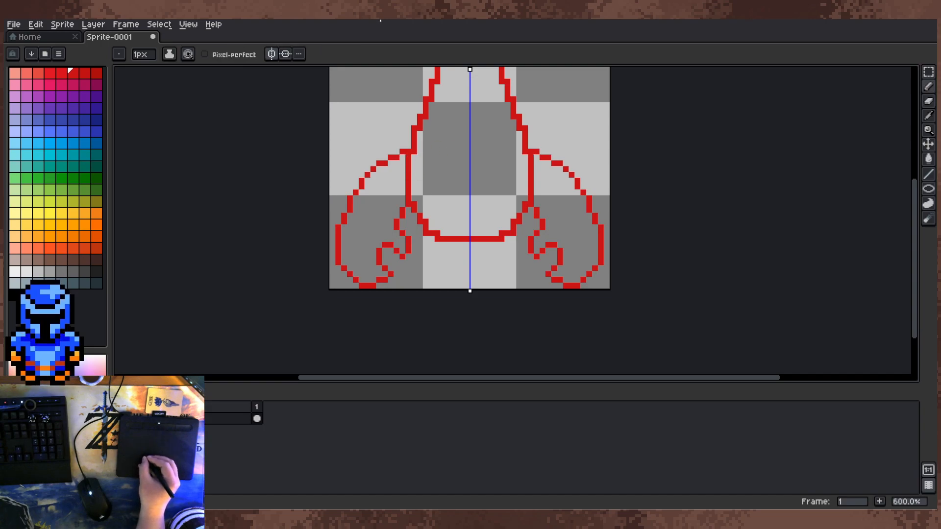
{"action": "key", "text": "e"}
{"action": "left_click", "coordinate": [413, 152]}
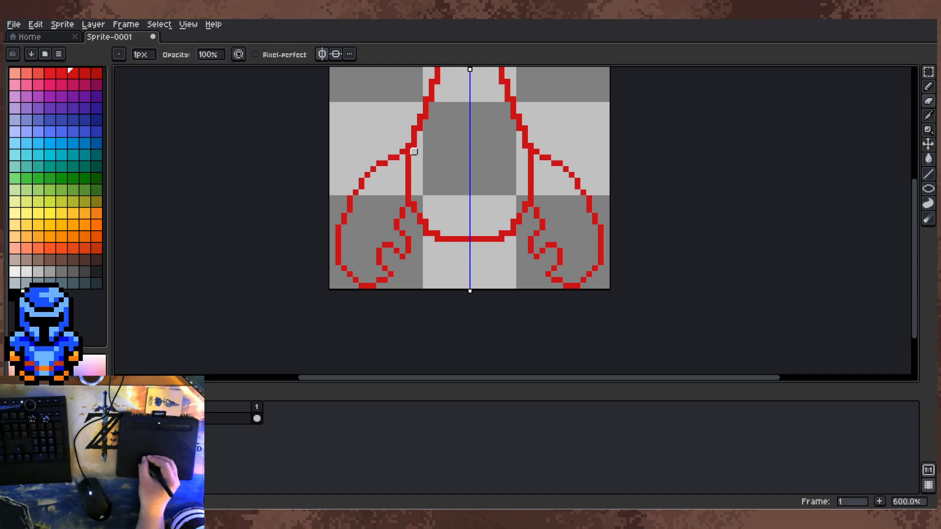
{"action": "key", "text": "b"}
{"action": "left_click", "coordinate": [415, 152]}
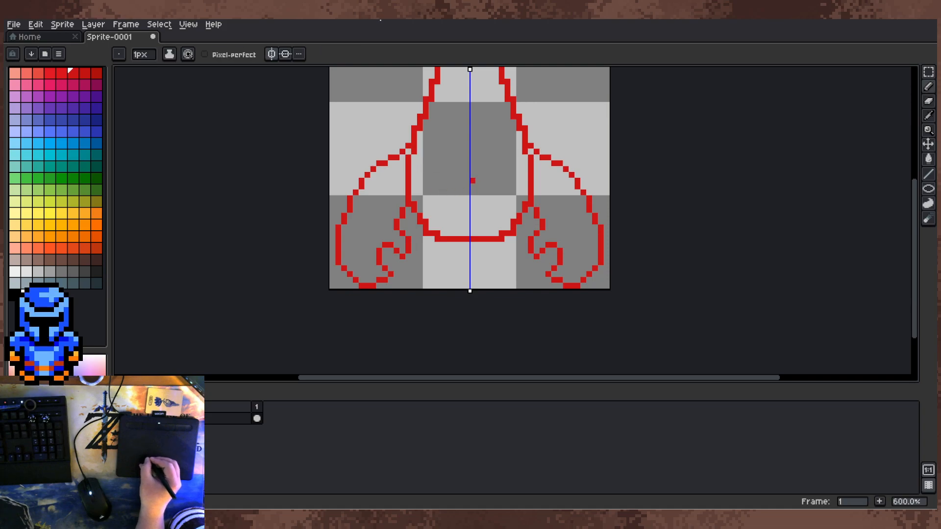
Step: Draw four mirrored, slightly arched red segment lines across the tail, from below the tail fan to the upper body
{"action": "left_click_drag", "start_coordinate": [604, 264], "coordinate": [580, 330]}
{"action": "mouse_move", "coordinate": [551, 299]}
{"action": "left_mouse_down"}
{"action": "mouse_move", "coordinate": [540, 284]}
{"action": "mouse_move", "coordinate": [537, 291]}
{"action": "left_mouse_up"}
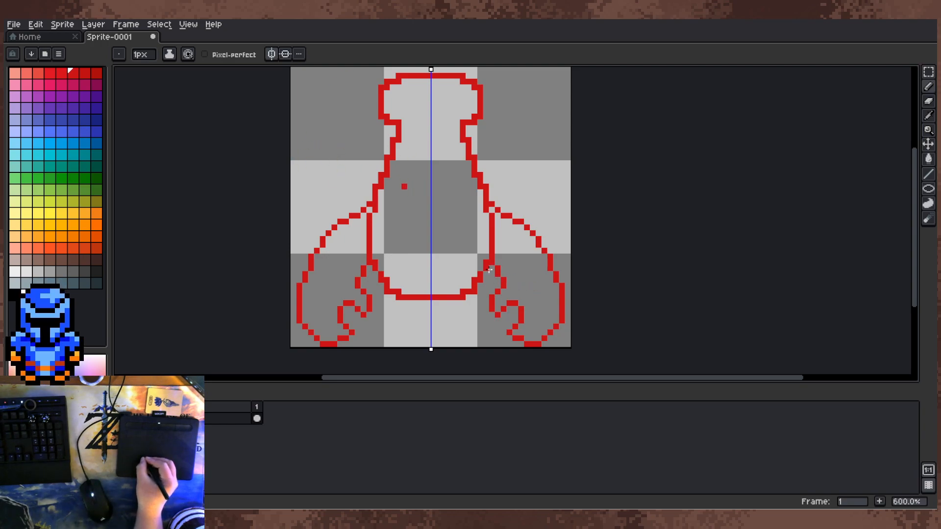
{"action": "left_click_drag", "start_coordinate": [417, 181], "coordinate": [431, 181]}
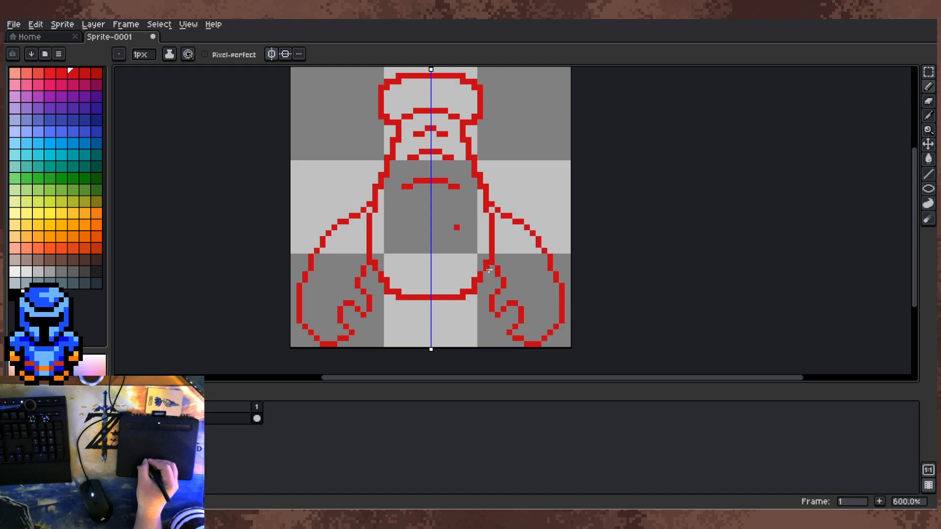
Step: Draw two small mirrored black eyes near the body's lower end and two bent black antennae hanging beneath them
{"action": "left_click", "coordinate": [15, 295]}
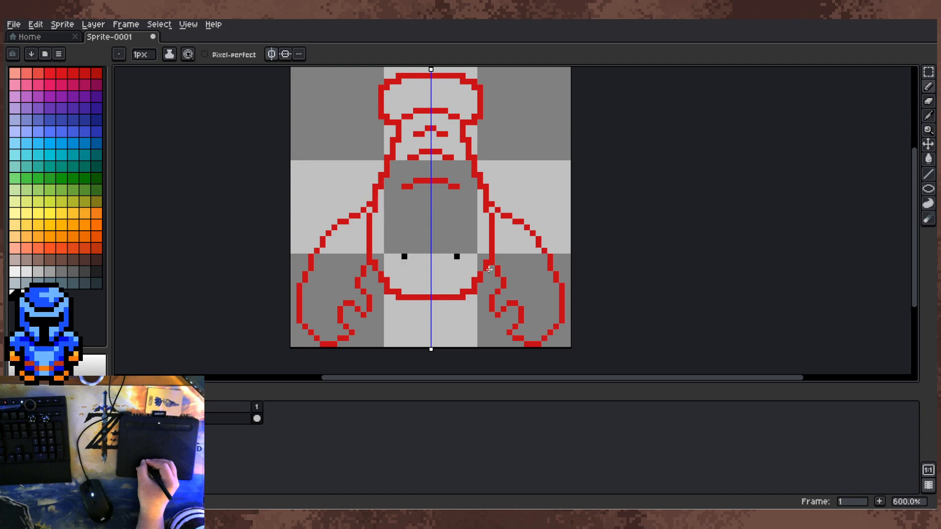
{"action": "left_click_drag", "start_coordinate": [404, 265], "coordinate": [399, 251]}
{"action": "key", "text": "e"}
{"action": "key", "text": "b"}
{"action": "key", "text": "e"}
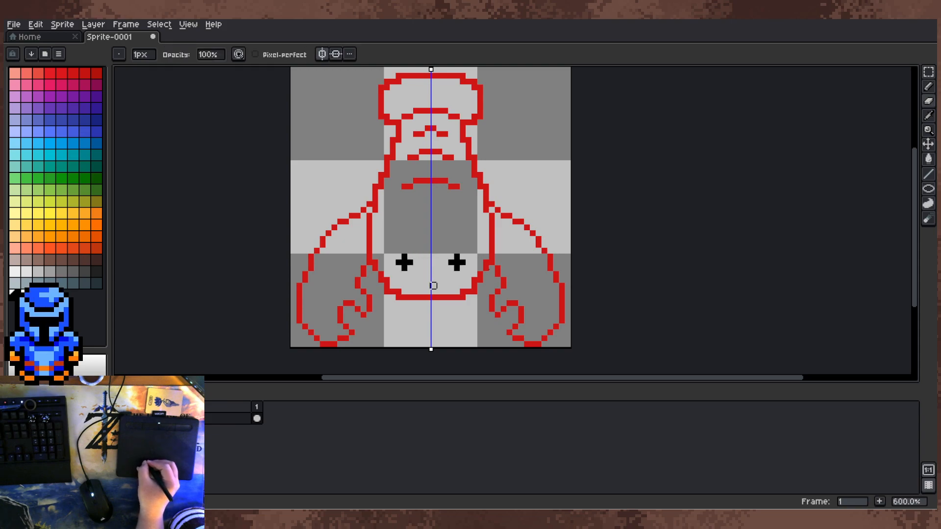
{"action": "key", "text": "b"}
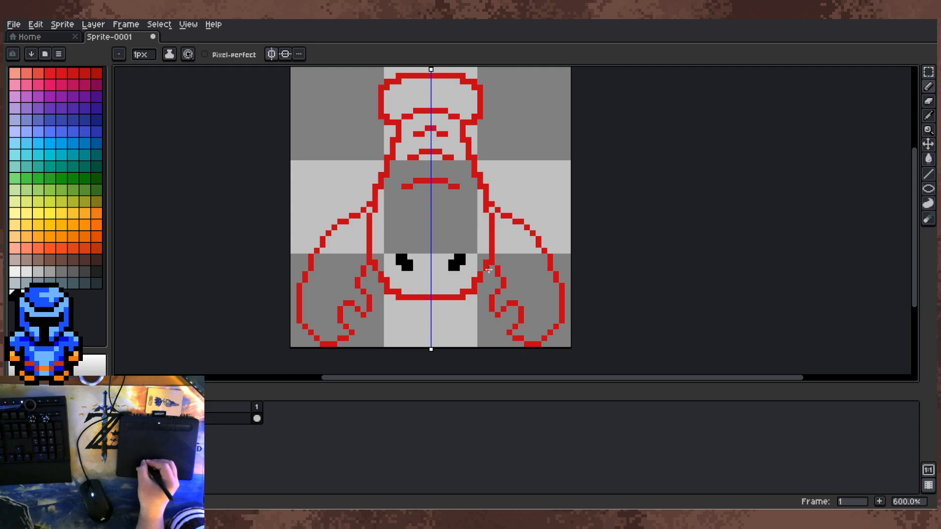
{"action": "left_click", "coordinate": [410, 256]}
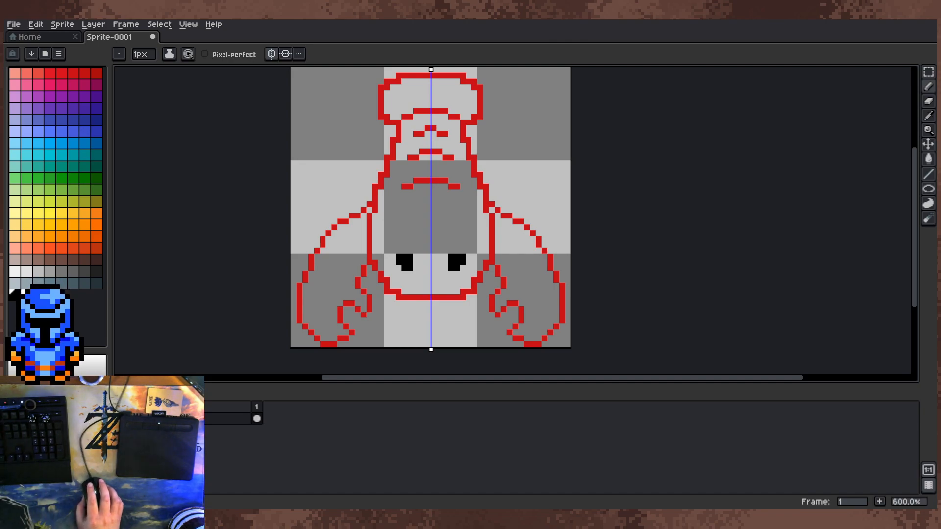
{"action": "left_click", "coordinate": [451, 244]}
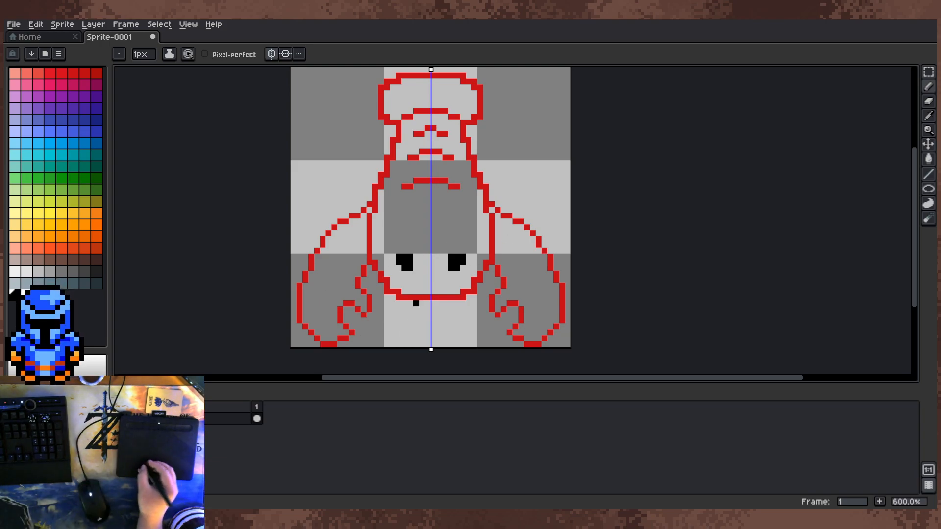
{"action": "left_click_drag", "start_coordinate": [410, 303], "coordinate": [392, 333]}
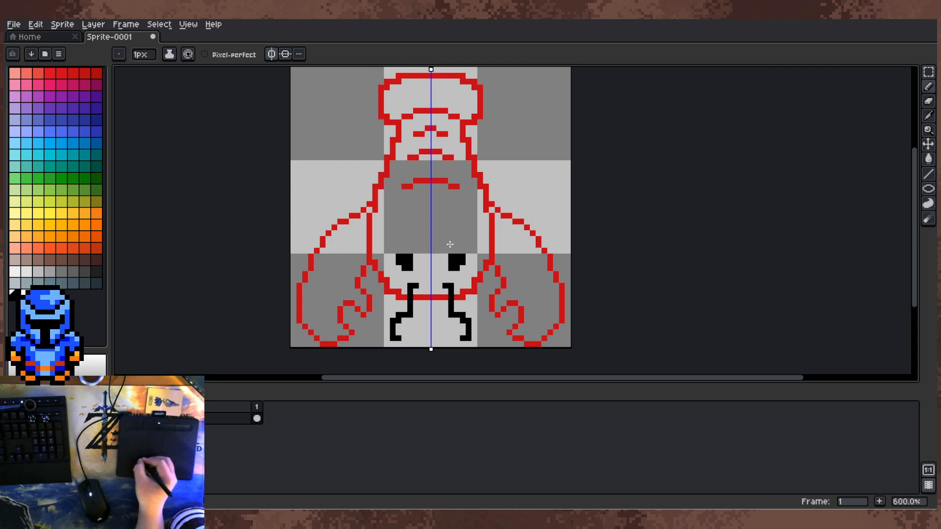
Step: Fill the claws, body and tail fan with a brighter red using the Paint Bucket
{"action": "left_click", "coordinate": [61, 73]}
{"action": "key", "text": "g"}
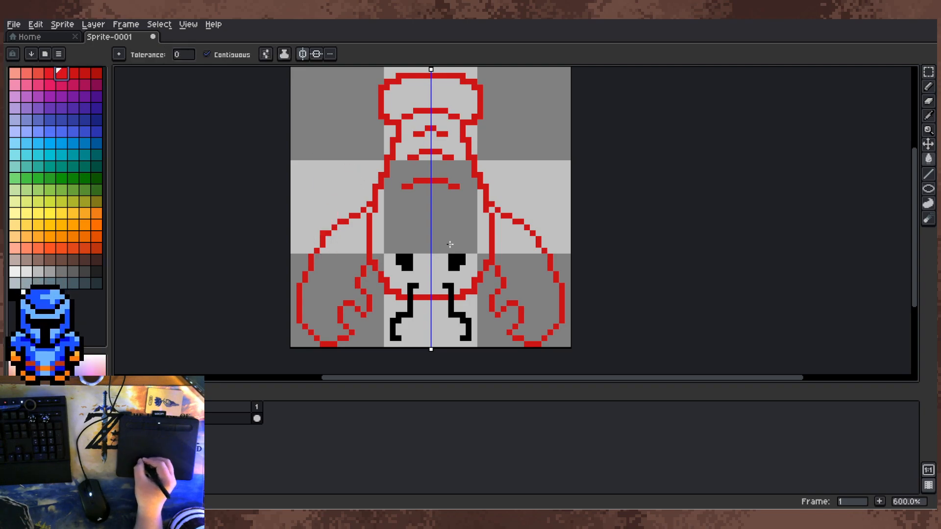
{"action": "left_click", "coordinate": [539, 304]}
{"action": "left_click", "coordinate": [450, 221]}
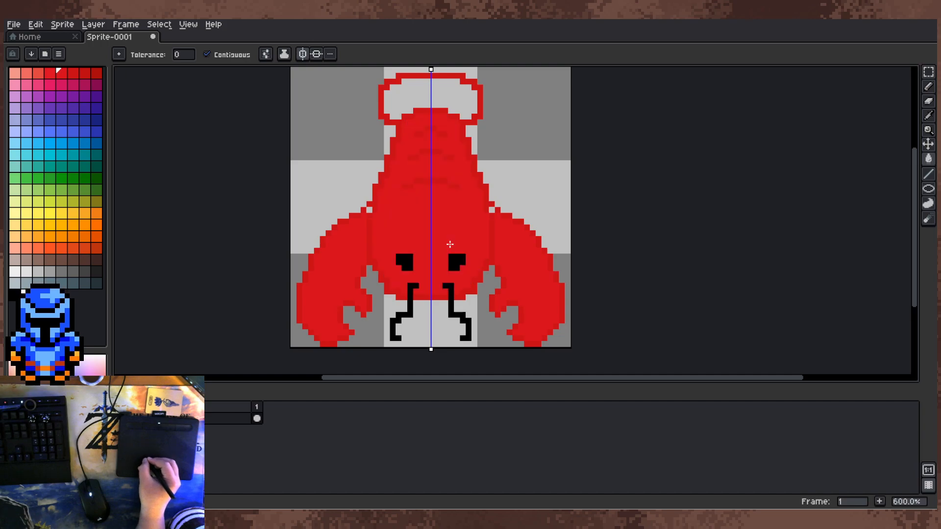
{"action": "left_click", "coordinate": [450, 93]}
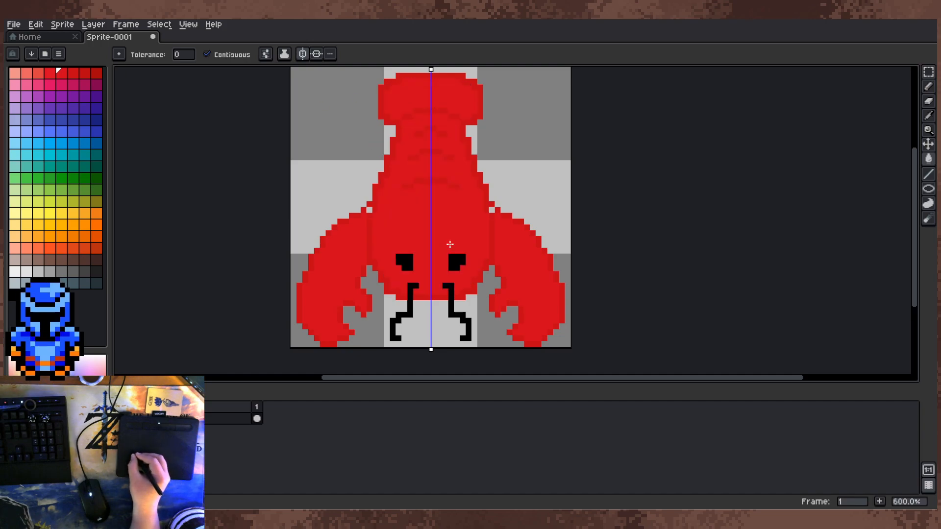
{"action": "left_click", "coordinate": [97, 73]}
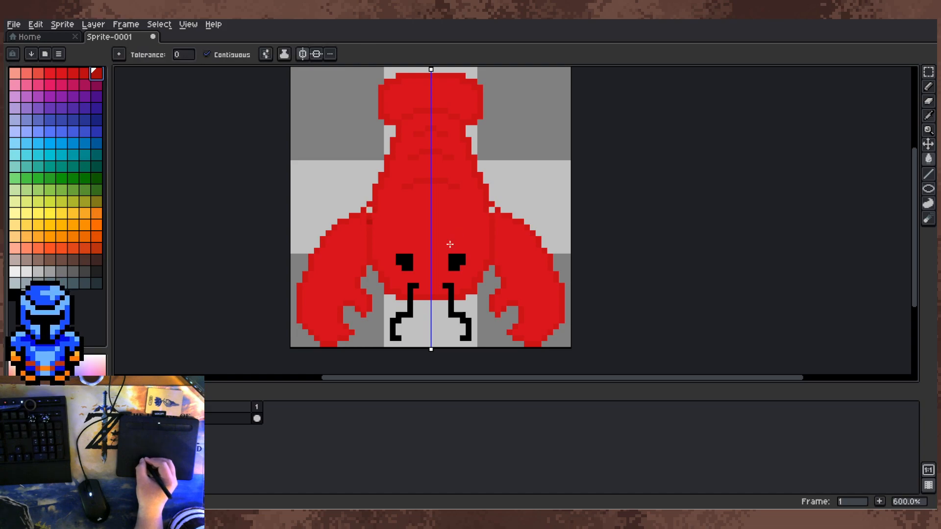
{"action": "left_click", "coordinate": [36, 26]}
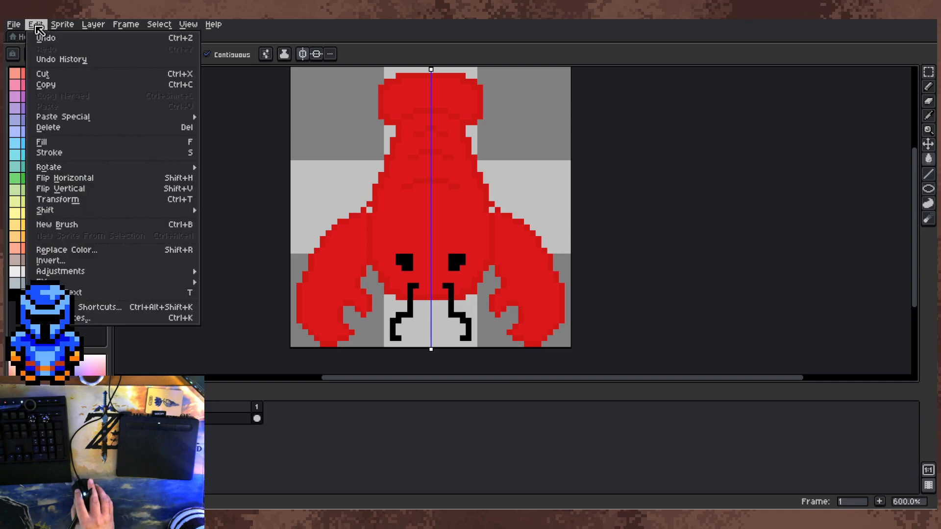
{"action": "mouse_move", "coordinate": [62, 24]}
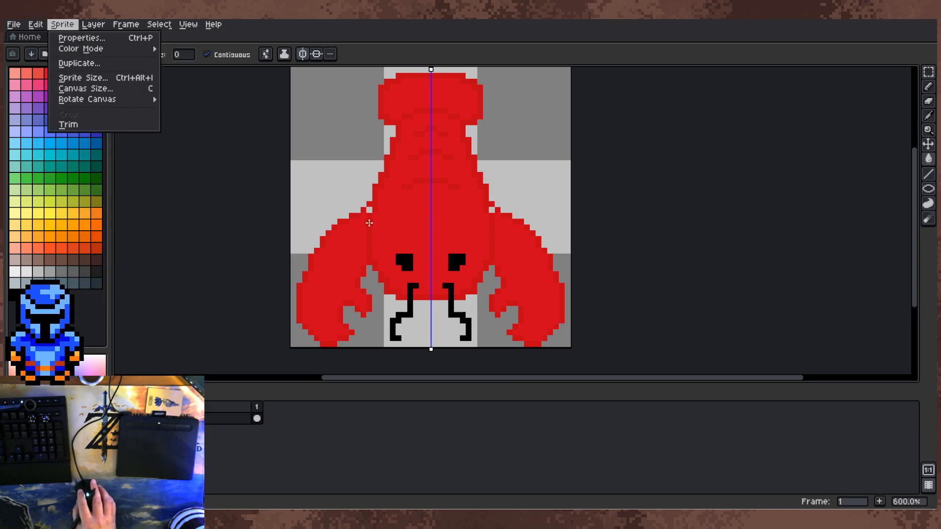
{"action": "left_click", "coordinate": [332, 161]}
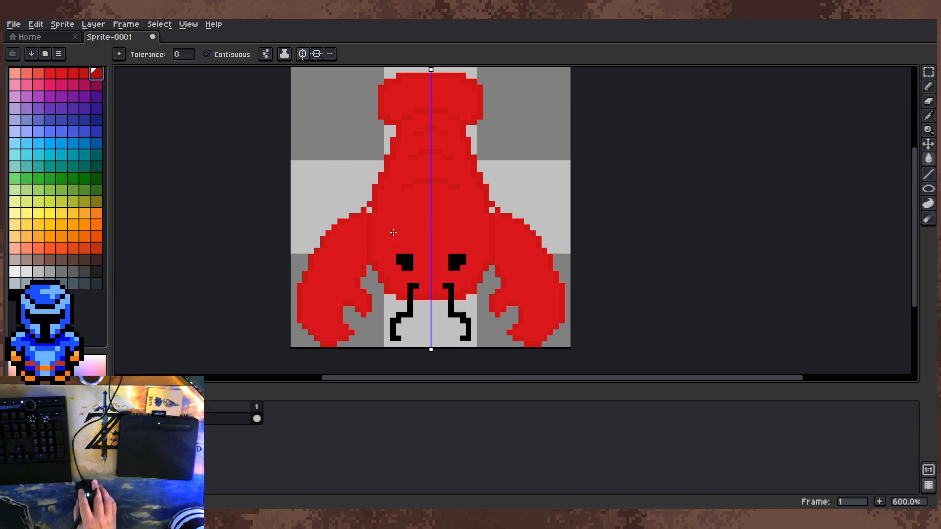
{"action": "key", "text": "shift+r"}
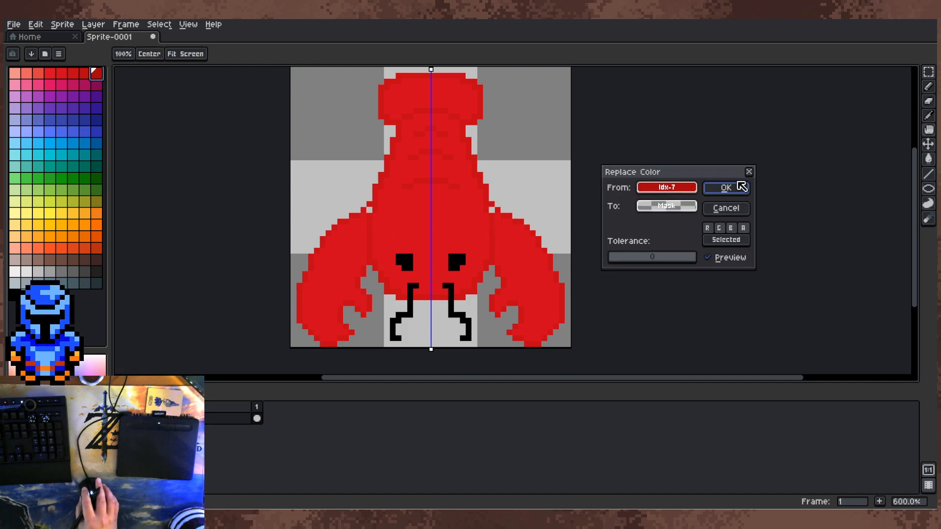
{"action": "left_click", "coordinate": [749, 172]}
{"action": "key", "text": "alt"}
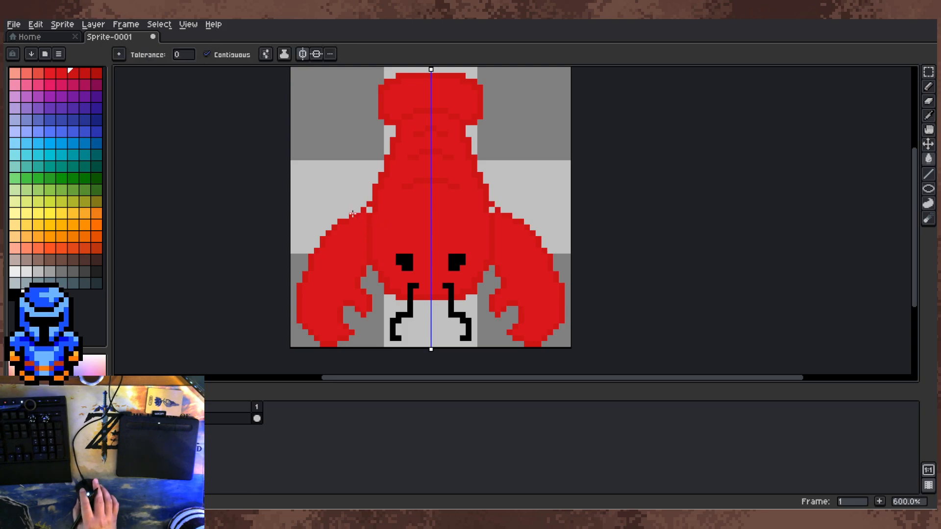
{"action": "key", "text": "shift+r"}
{"action": "left_click", "coordinate": [673, 207]}
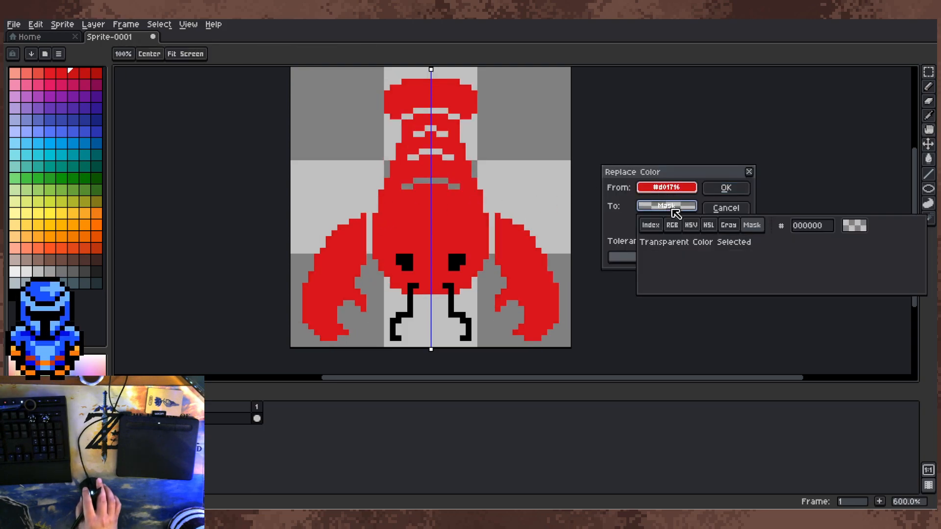
{"action": "left_click", "coordinate": [651, 226]}
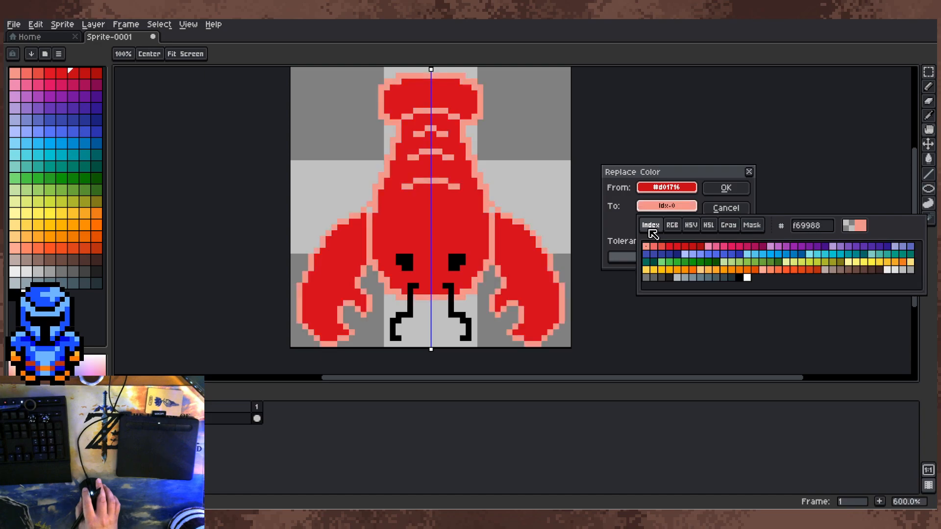
{"action": "left_click", "coordinate": [699, 246]}
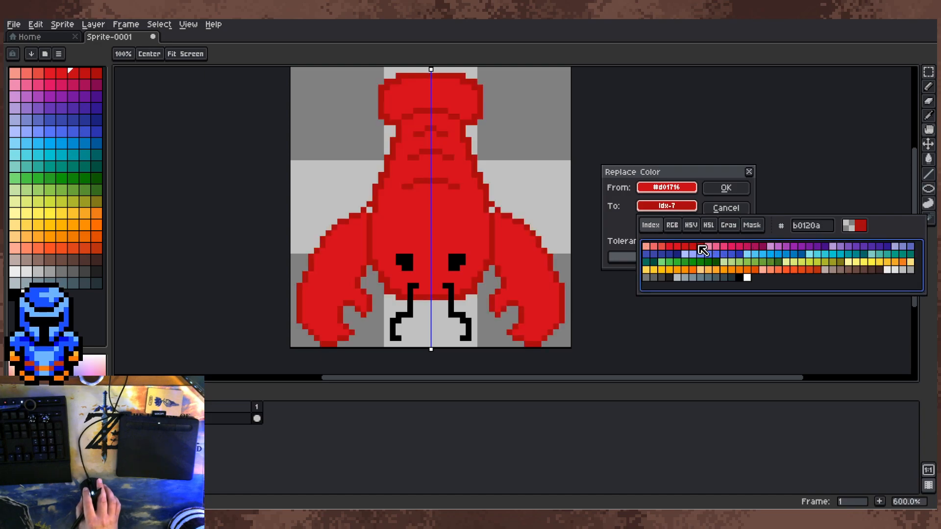
{"action": "left_click", "coordinate": [748, 172]}
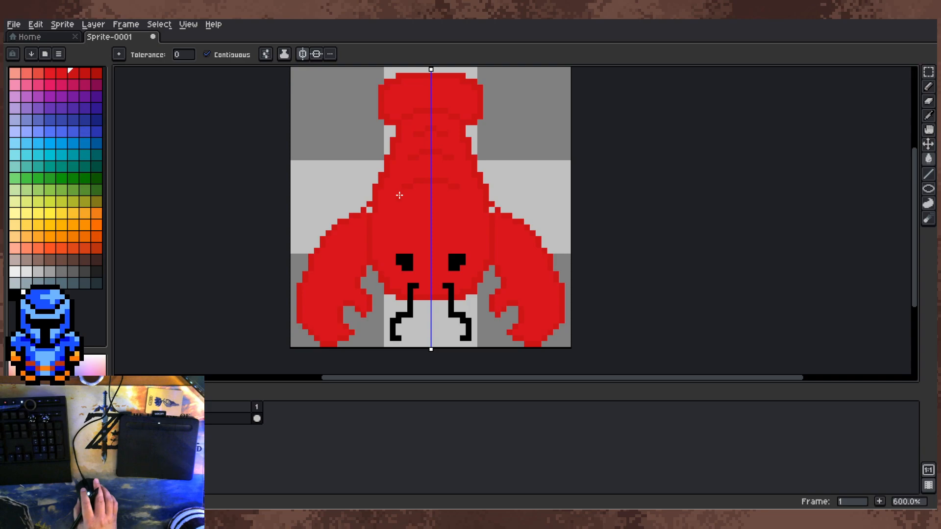
Step: Replace the outline and segment-line colour #d01716 with the darker red palette colour Idx-7 across the sprite
{"action": "key", "text": "shift+r"}
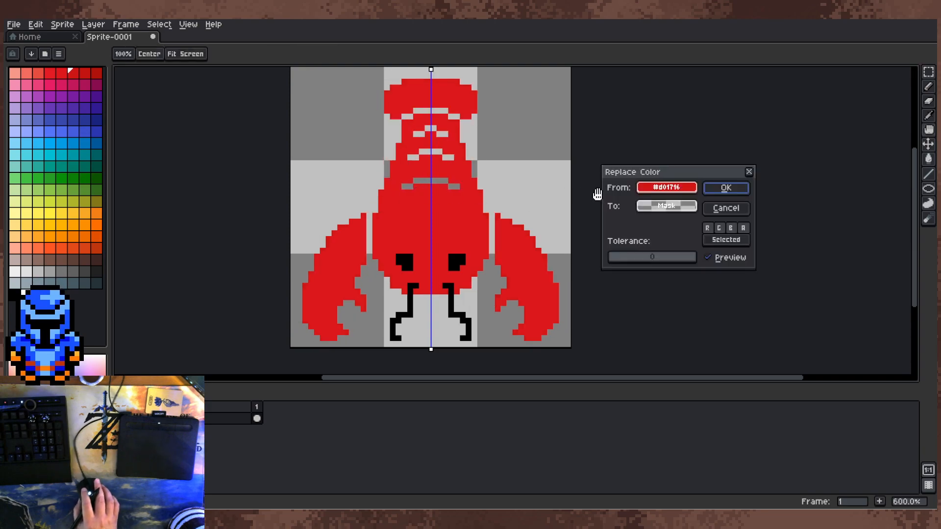
{"action": "left_click", "coordinate": [666, 205]}
{"action": "left_click", "coordinate": [649, 226]}
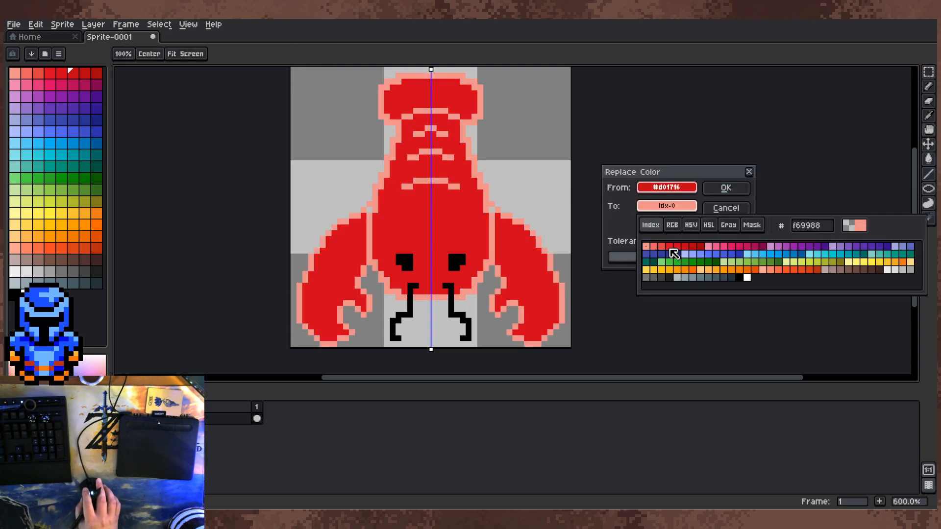
{"action": "left_click", "coordinate": [704, 256]}
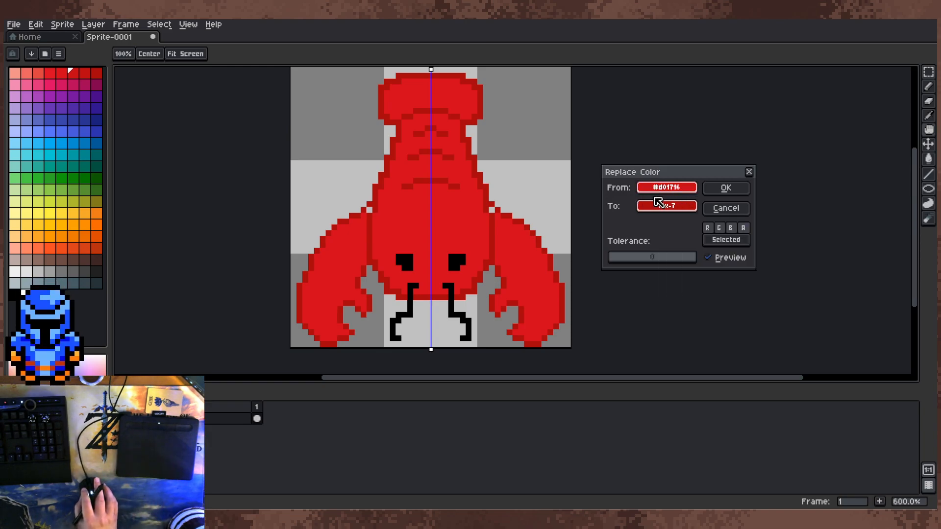
{"action": "left_click", "coordinate": [726, 188]}
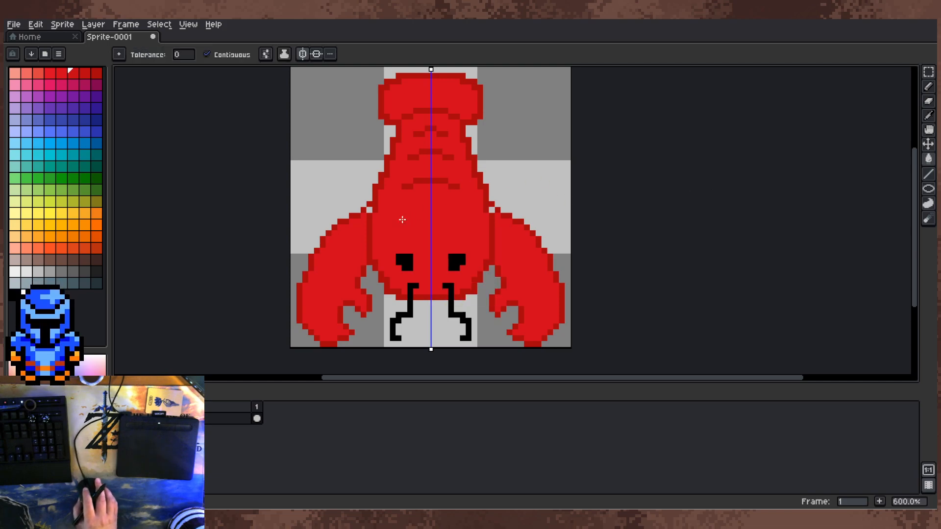
Step: Fill the transparent gaps at both shoulder joints with mirrored body-red pixels using the Pencil
{"action": "scroll", "coordinate": [327, 217], "scroll_direction": "up", "scroll_amount": 3}
{"action": "left_click", "coordinate": [345, 210], "text": "alt"}
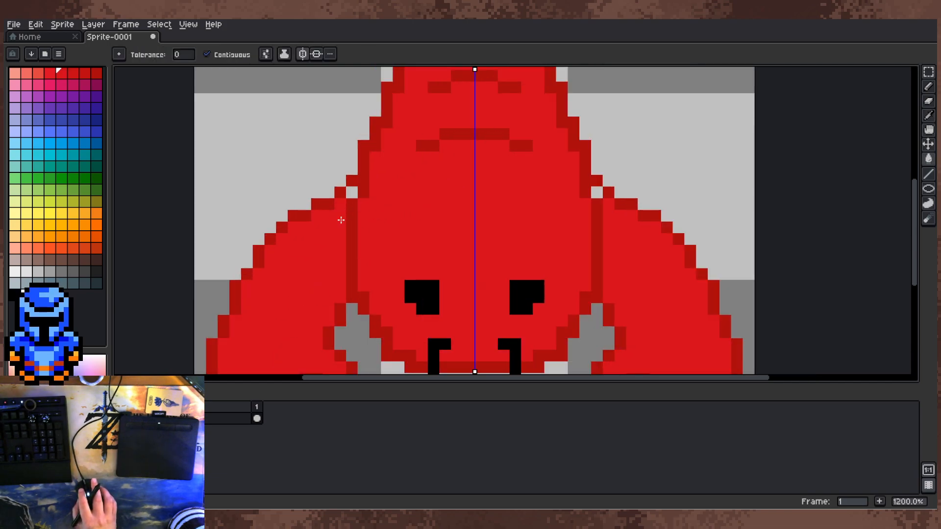
{"action": "key", "text": "b"}
{"action": "left_click", "coordinate": [365, 195], "text": "alt"}
{"action": "left_click", "coordinate": [362, 204]}
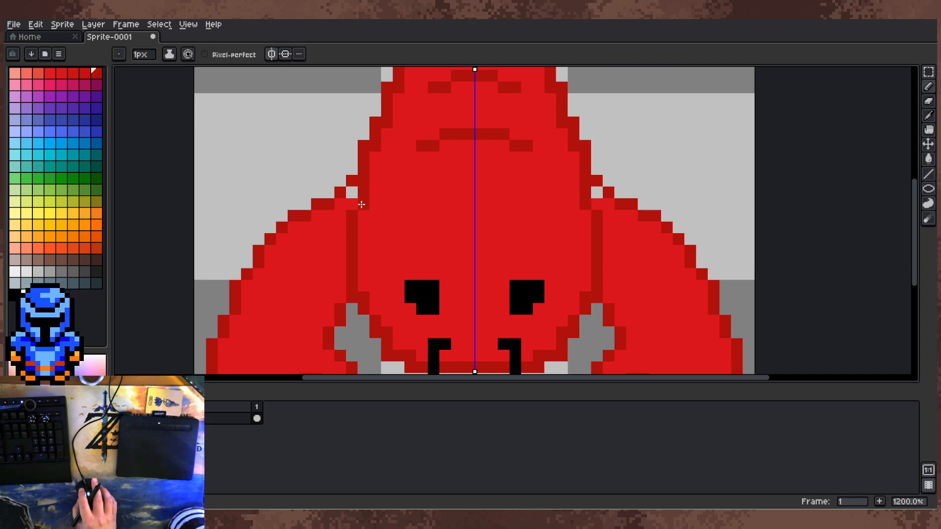
{"action": "left_click", "coordinate": [355, 200], "text": "alt"}
{"action": "left_click", "coordinate": [354, 194]}
{"action": "scroll", "coordinate": [355, 195], "scroll_direction": "down", "scroll_amount": 3}
{"action": "scroll", "coordinate": [424, 206], "scroll_direction": "up", "scroll_amount": 2}
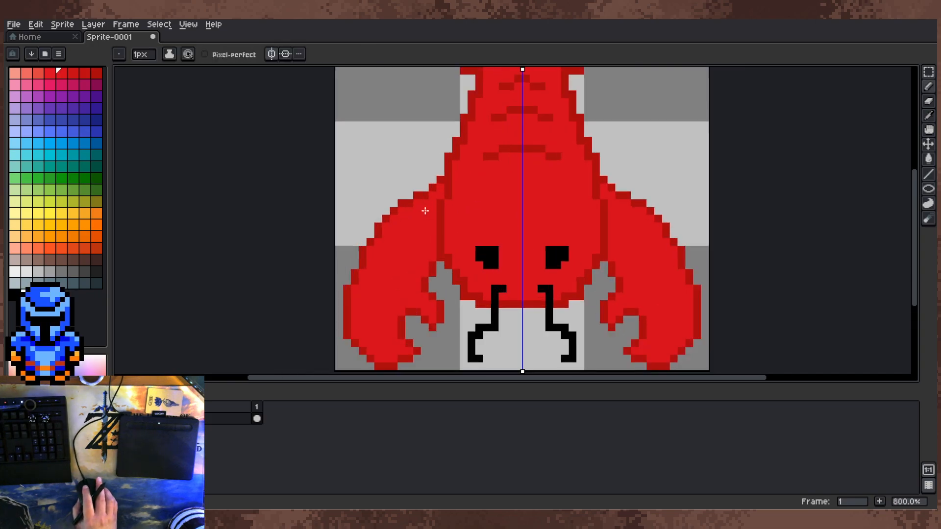
Step: Raise the claws' upper outline beside both shoulder joints with mirrored darker red pixels
{"action": "left_click", "coordinate": [424, 195], "text": "alt"}
{"action": "left_click", "coordinate": [430, 187]}
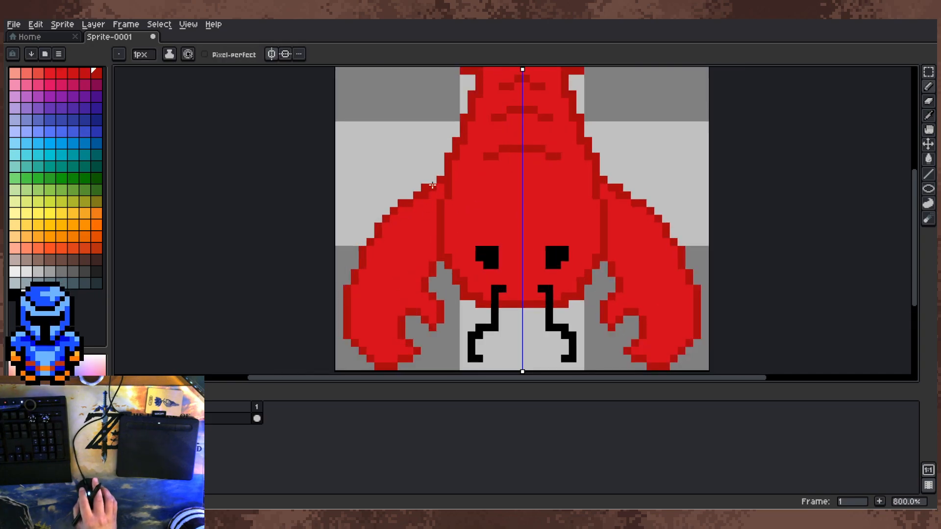
{"action": "left_click", "coordinate": [431, 180]}
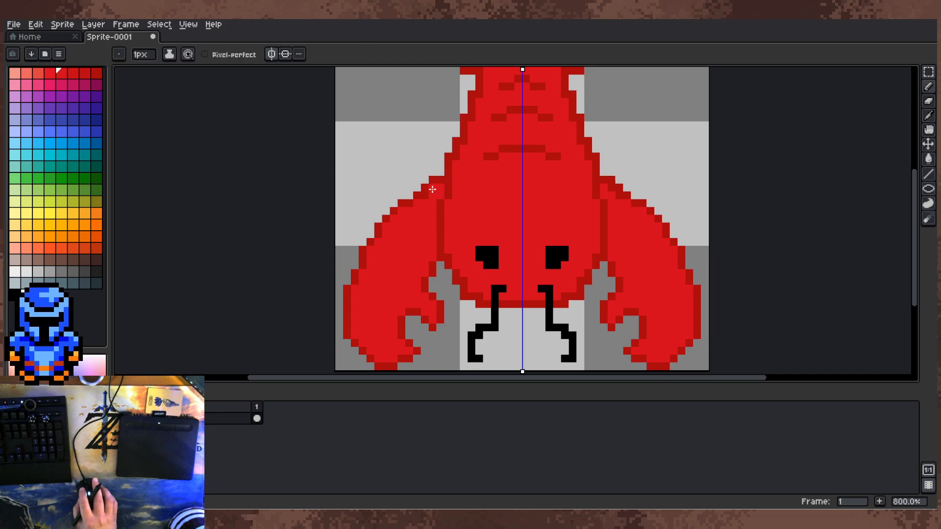
Step: Turn off left-right symmetry for drawing
{"action": "scroll", "coordinate": [423, 197], "scroll_direction": "down", "scroll_amount": 2}
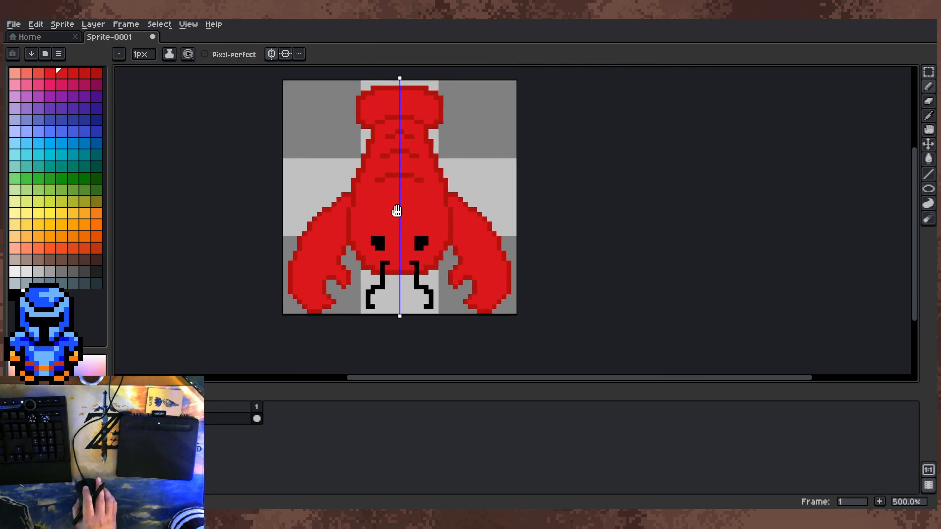
{"action": "scroll", "coordinate": [421, 155], "scroll_direction": "down", "scroll_amount": 1}
{"action": "scroll", "coordinate": [426, 181], "scroll_direction": "up", "scroll_amount": 3}
{"action": "scroll", "coordinate": [423, 175], "scroll_direction": "down", "scroll_amount": 2}
{"action": "left_click_drag", "start_coordinate": [429, 171], "coordinate": [432, 165]}
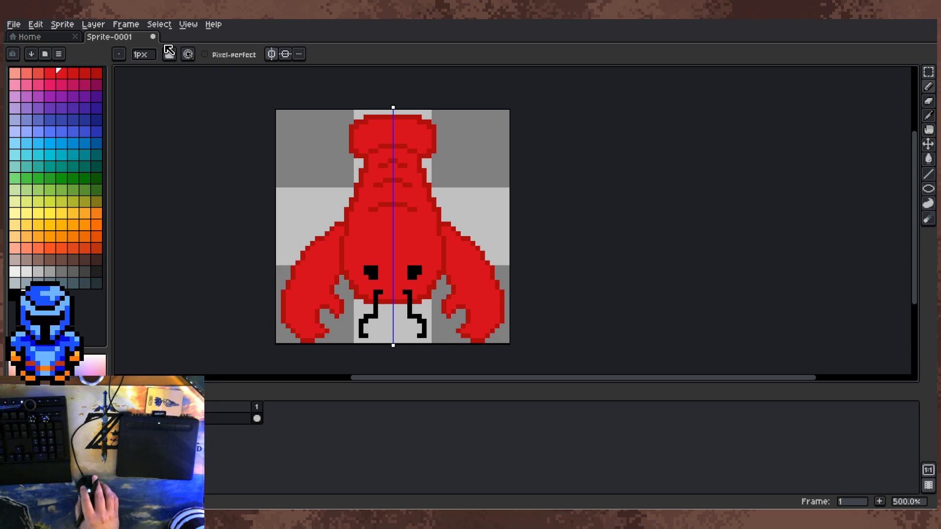
{"action": "left_click", "coordinate": [159, 24]}
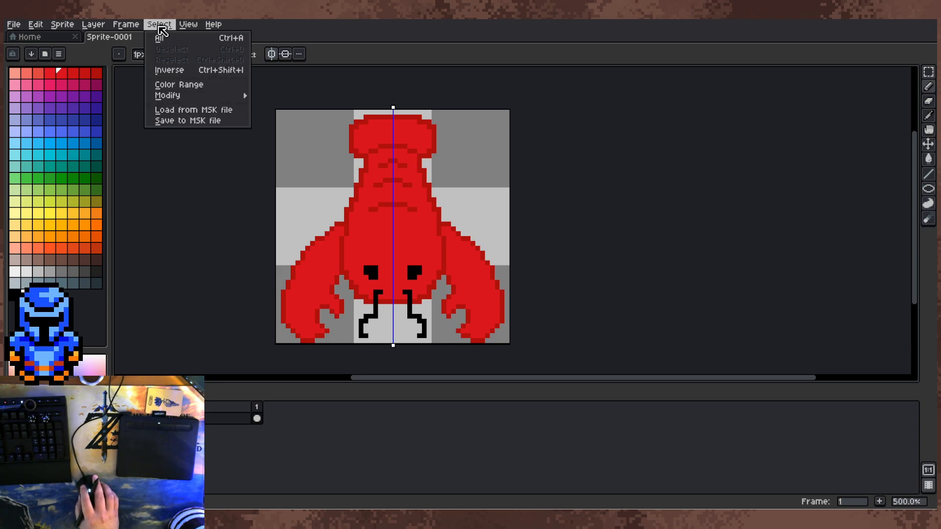
{"action": "left_click", "coordinate": [188, 24]}
{"action": "left_click", "coordinate": [271, 55]}
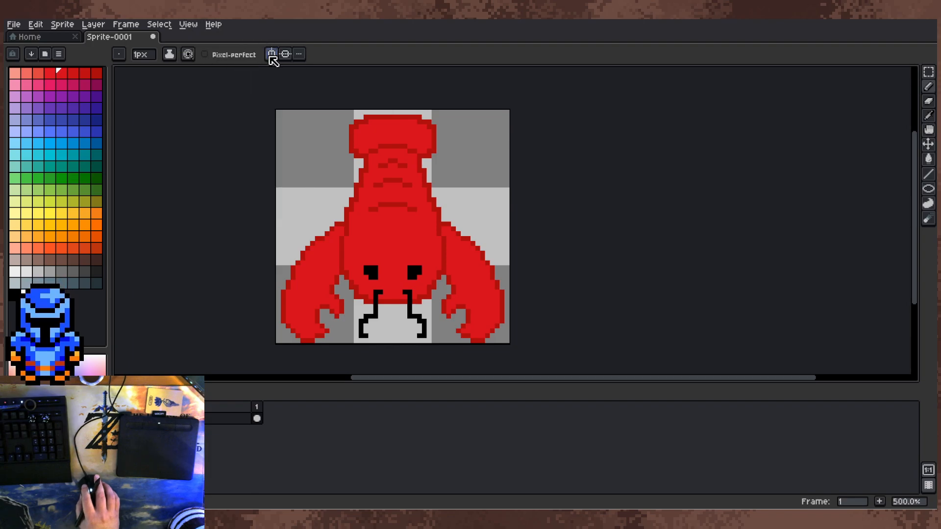
Step: Draw a solid white diagonal shape with a forked outer end, projecting up and outward from the tail's right edge
{"action": "scroll", "coordinate": [475, 275], "scroll_direction": "up", "scroll_amount": 1}
{"action": "scroll", "coordinate": [431, 272], "scroll_direction": "up", "scroll_amount": 1}
{"action": "left_click_drag", "start_coordinate": [448, 222], "coordinate": [567, 220]}
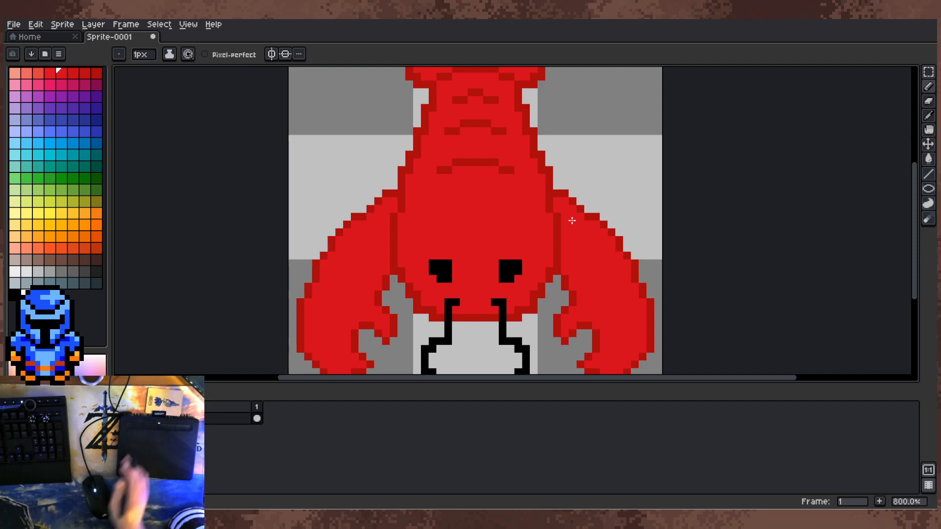
{"action": "left_click_drag", "start_coordinate": [552, 224], "coordinate": [506, 349]}
{"action": "scroll", "coordinate": [488, 175], "scroll_direction": "up", "scroll_amount": 2}
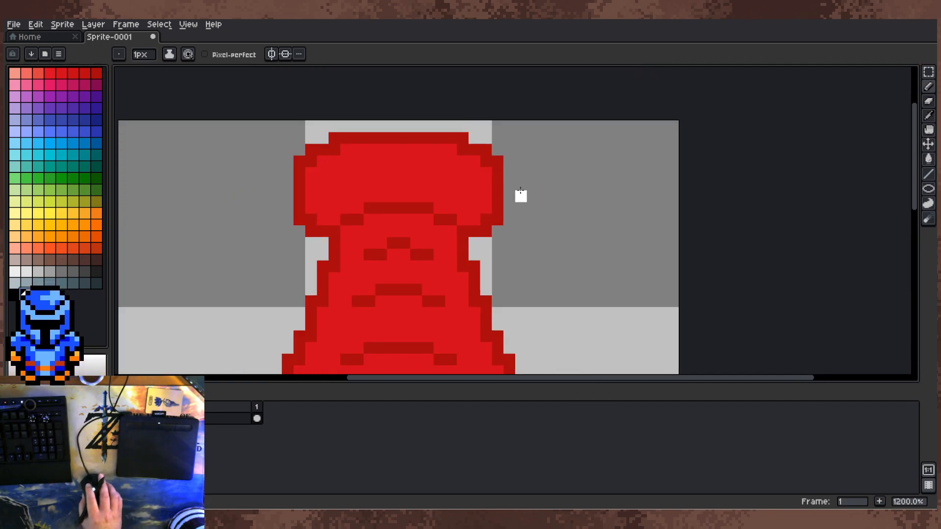
{"action": "mouse_move", "coordinate": [497, 288]}
{"action": "left_mouse_down"}
{"action": "mouse_move", "coordinate": [488, 223]}
{"action": "mouse_move", "coordinate": [494, 203]}
{"action": "mouse_move", "coordinate": [518, 191]}
{"action": "mouse_move", "coordinate": [520, 210]}
{"action": "mouse_move", "coordinate": [519, 179]}
{"action": "mouse_move", "coordinate": [529, 181]}
{"action": "mouse_move", "coordinate": [529, 204]}
{"action": "mouse_move", "coordinate": [527, 172]}
{"action": "mouse_move", "coordinate": [541, 179]}
{"action": "mouse_move", "coordinate": [540, 196]}
{"action": "mouse_move", "coordinate": [548, 191]}
{"action": "mouse_move", "coordinate": [539, 200]}
{"action": "left_mouse_up"}
{"action": "left_click", "coordinate": [552, 192]}
{"action": "scroll", "coordinate": [590, 190], "scroll_direction": "down", "scroll_amount": 3}
{"action": "scroll", "coordinate": [590, 191], "scroll_direction": "down", "scroll_amount": 1}
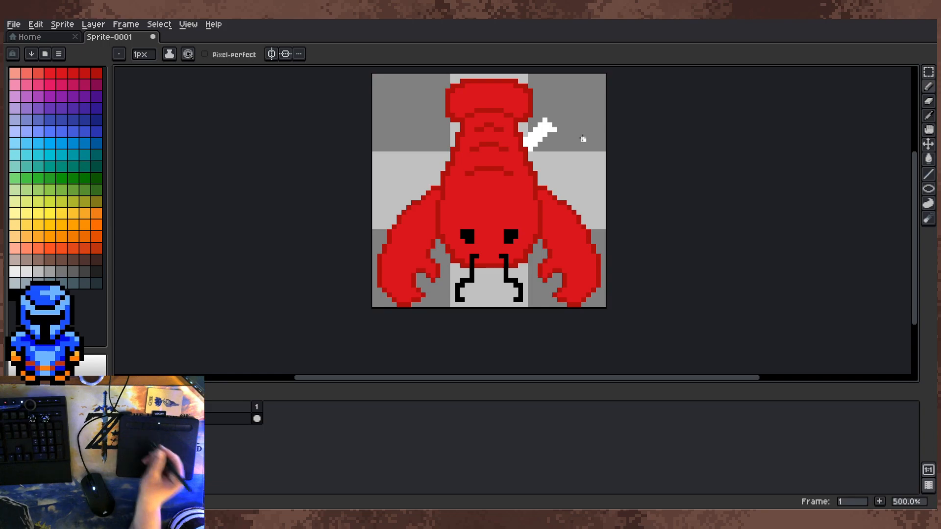
Step: Try black pixels along the inside of the white diagonal shape and undo them
{"action": "scroll", "coordinate": [501, 167], "scroll_direction": "up", "scroll_amount": 1}
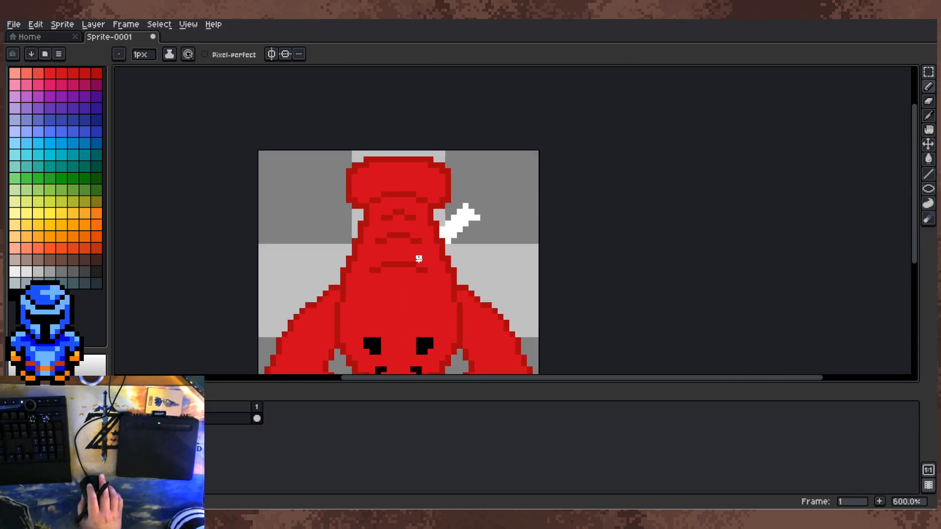
{"action": "scroll", "coordinate": [421, 252], "scroll_direction": "up", "scroll_amount": 2}
{"action": "left_click", "coordinate": [493, 203]}
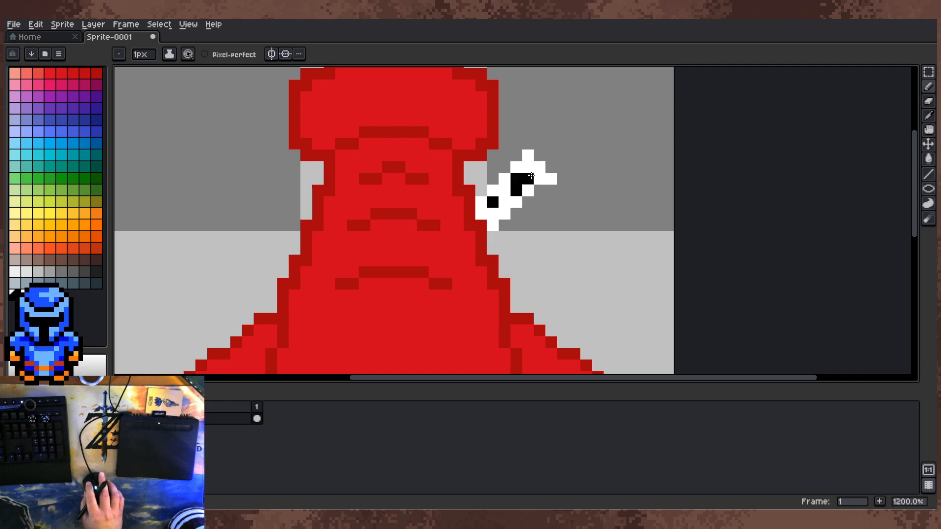
{"action": "left_click", "coordinate": [505, 191]}
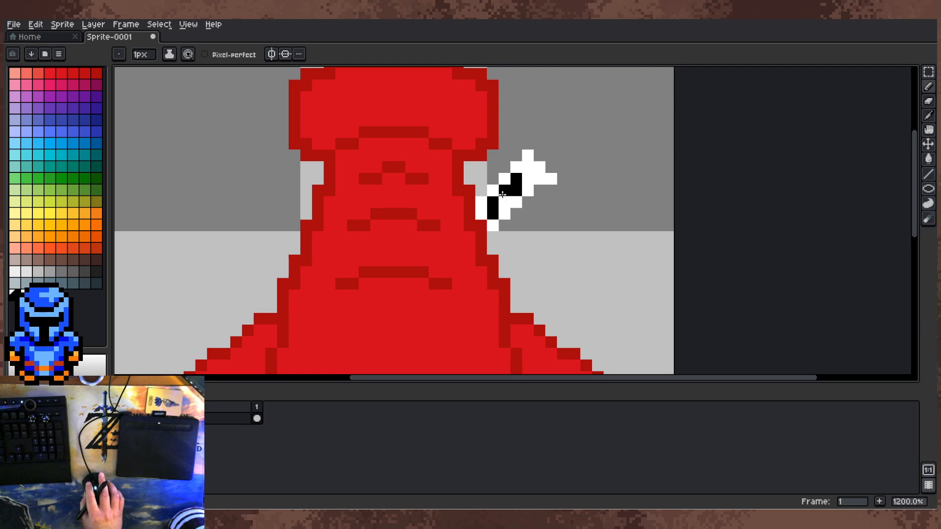
{"action": "scroll", "coordinate": [542, 190], "scroll_direction": "down", "scroll_amount": 3}
{"action": "scroll", "coordinate": [542, 191], "scroll_direction": "up", "scroll_amount": 1}
{"action": "key", "text": "ctrl+z"}
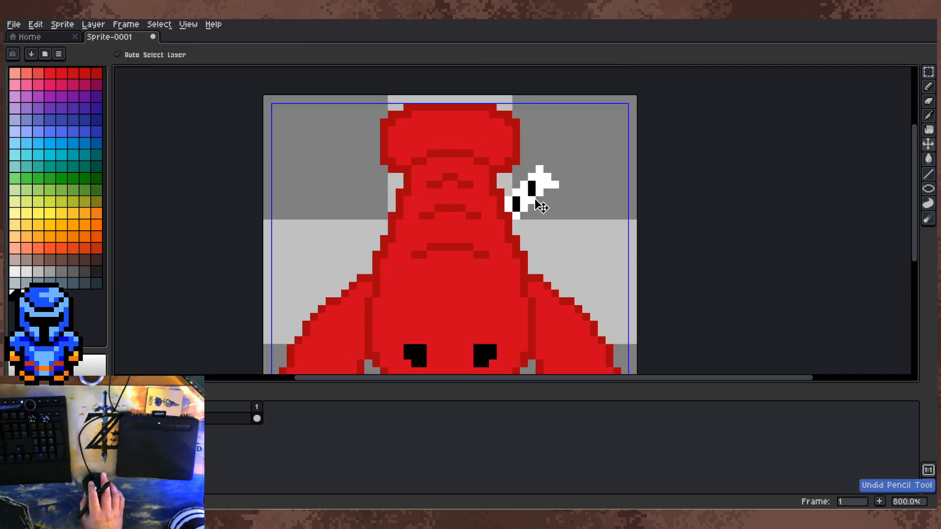
{"action": "key", "text": "ctrl+z"}
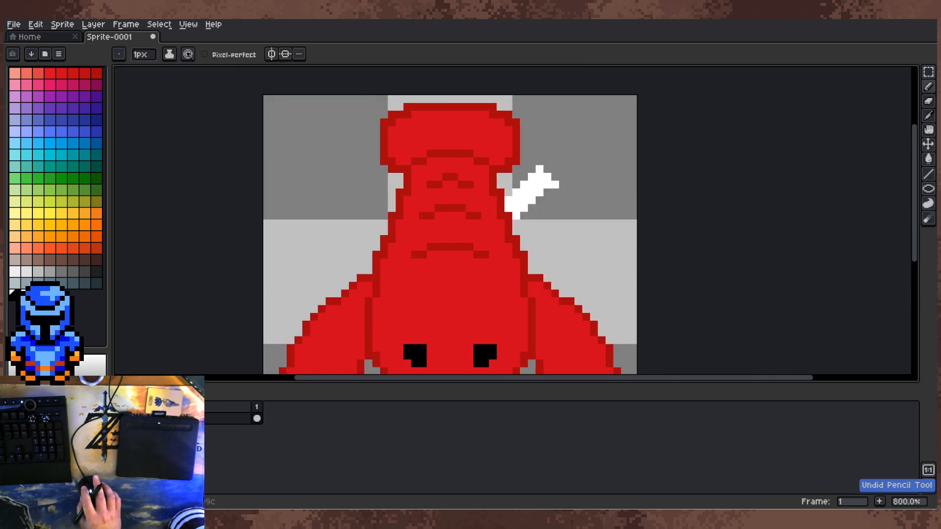
Step: Draw a blue-grey diagonal stripe along the inside of the white shape, leaving a white border around it
{"action": "left_click", "coordinate": [516, 207]}
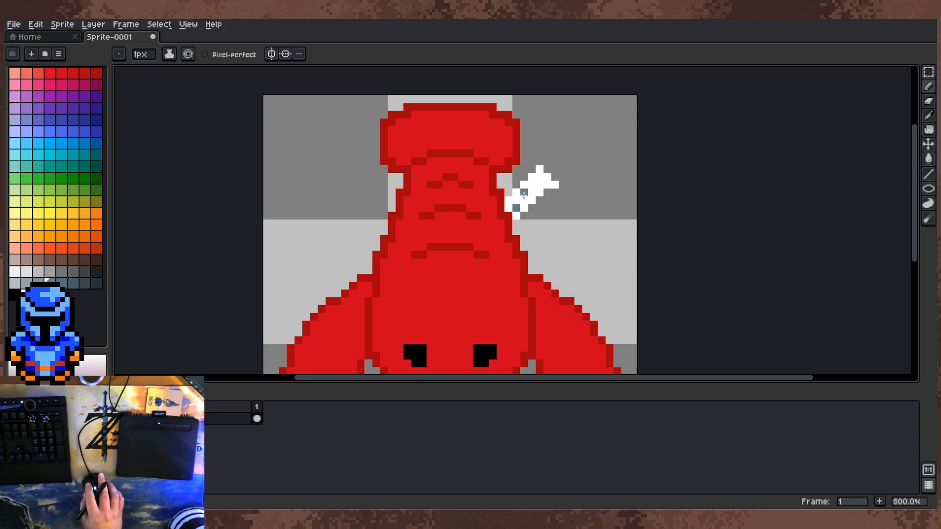
{"action": "left_click_drag", "start_coordinate": [524, 193], "coordinate": [533, 191]}
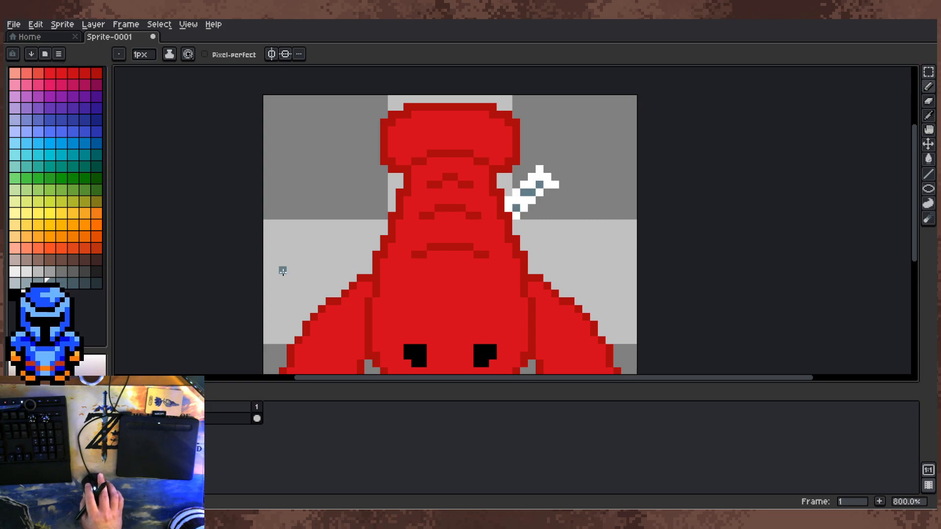
{"action": "left_click", "coordinate": [61, 282]}
{"action": "left_click", "coordinate": [518, 201]}
{"action": "left_click", "coordinate": [533, 182]}
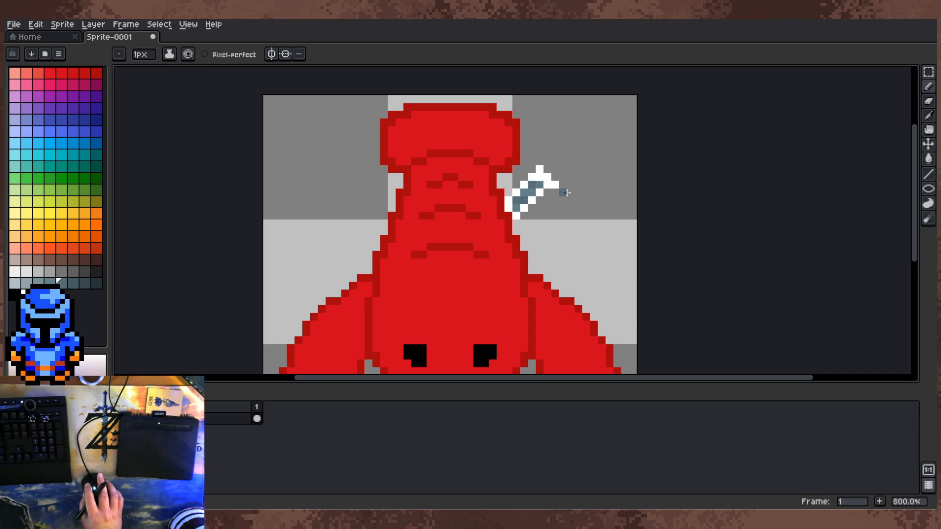
{"action": "scroll", "coordinate": [607, 240], "scroll_direction": "down", "scroll_amount": 1}
{"action": "scroll", "coordinate": [561, 213], "scroll_direction": "up", "scroll_amount": 1}
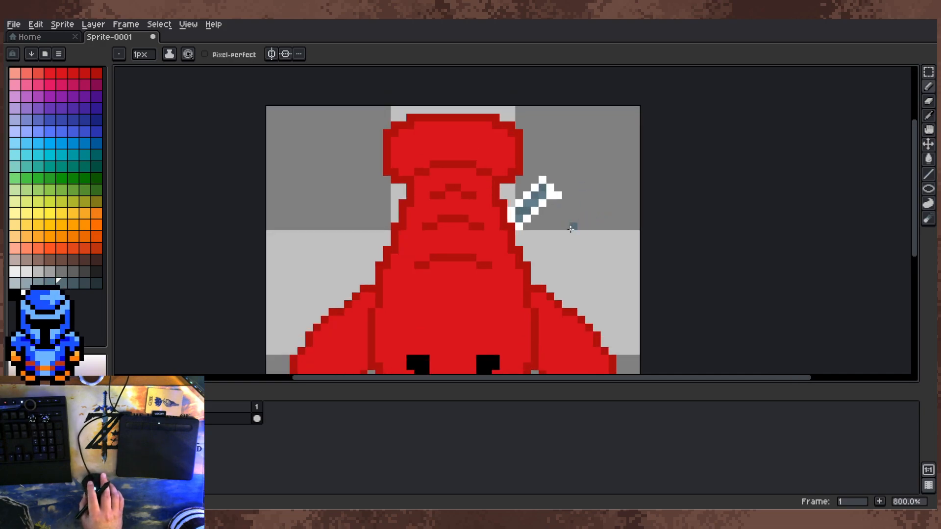
Step: Shade the stripe inside the white shape with lighter blue-grey pixels
{"action": "scroll", "coordinate": [571, 229], "scroll_direction": "down", "scroll_amount": 1}
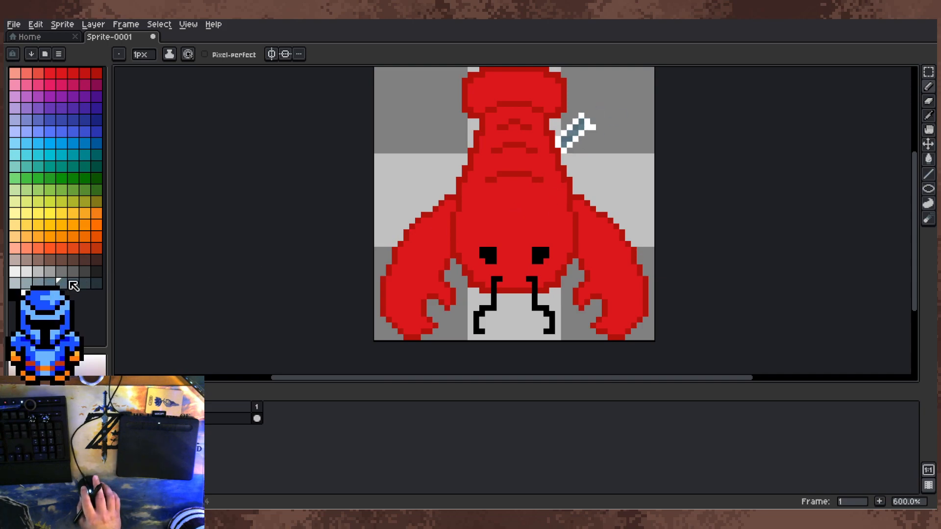
{"action": "scroll", "coordinate": [560, 118], "scroll_direction": "up", "scroll_amount": 4}
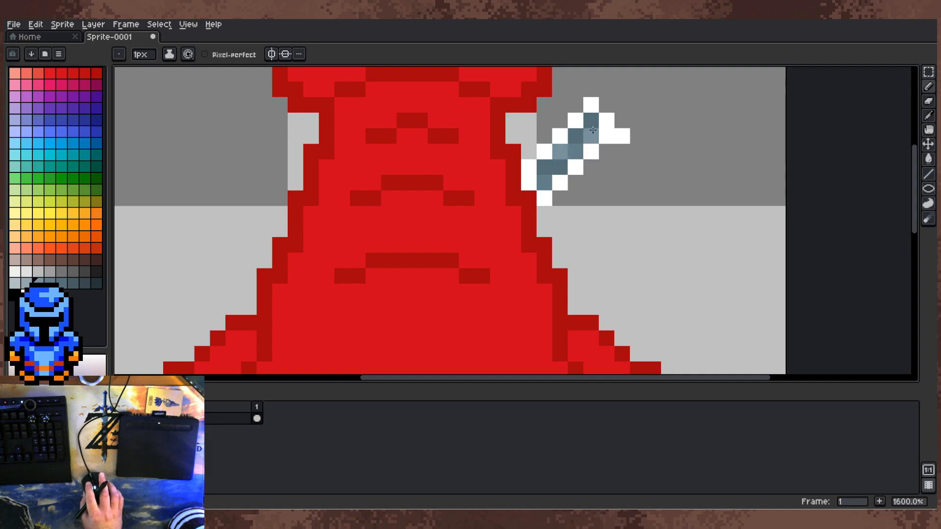
{"action": "scroll", "coordinate": [624, 157], "scroll_direction": "down", "scroll_amount": 4}
{"action": "scroll", "coordinate": [464, 204], "scroll_direction": "up", "scroll_amount": 1}
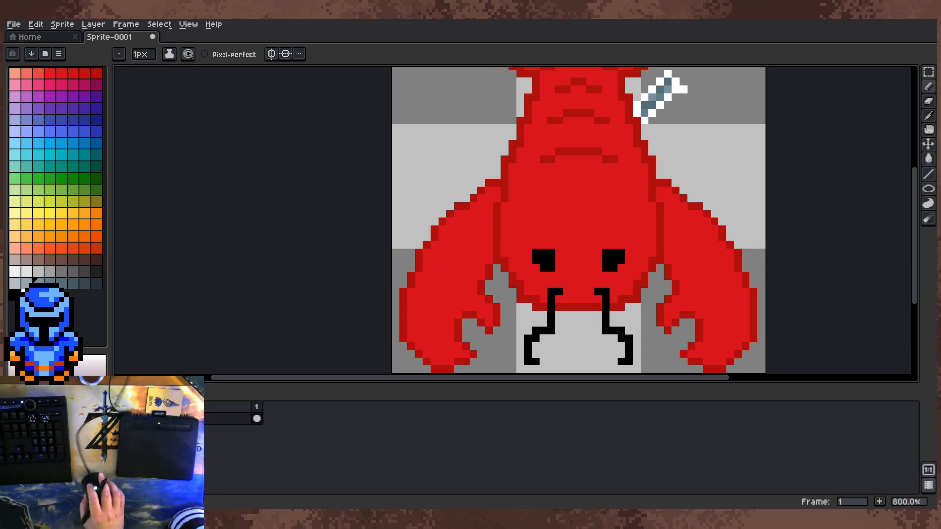
Step: Rotate the whole canvas 90° counter-clockwise so the lobster lies on its side
{"action": "scroll", "coordinate": [440, 157], "scroll_direction": "up", "scroll_amount": 2}
{"action": "scroll", "coordinate": [442, 162], "scroll_direction": "down", "scroll_amount": 2}
{"action": "left_click_drag", "start_coordinate": [473, 201], "coordinate": [486, 246]}
{"action": "scroll", "coordinate": [486, 248], "scroll_direction": "down", "scroll_amount": 1}
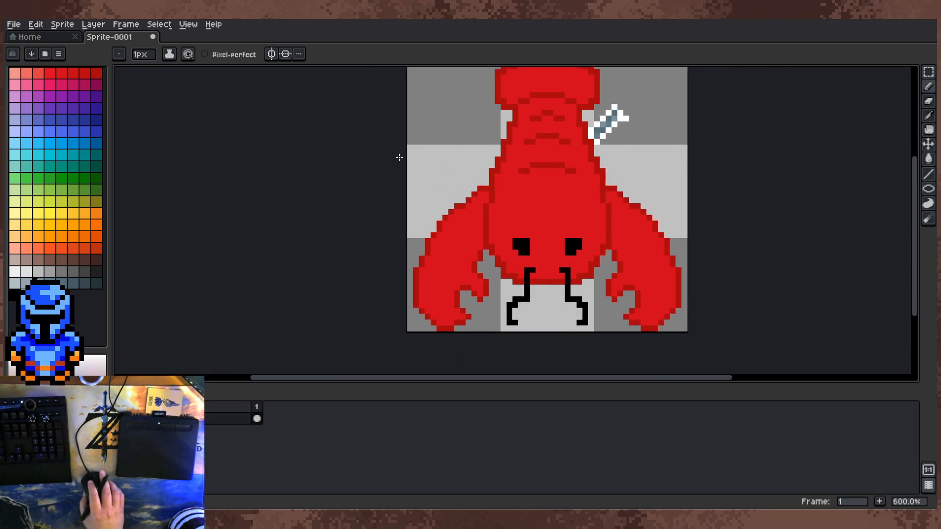
{"action": "left_click", "coordinate": [62, 24]}
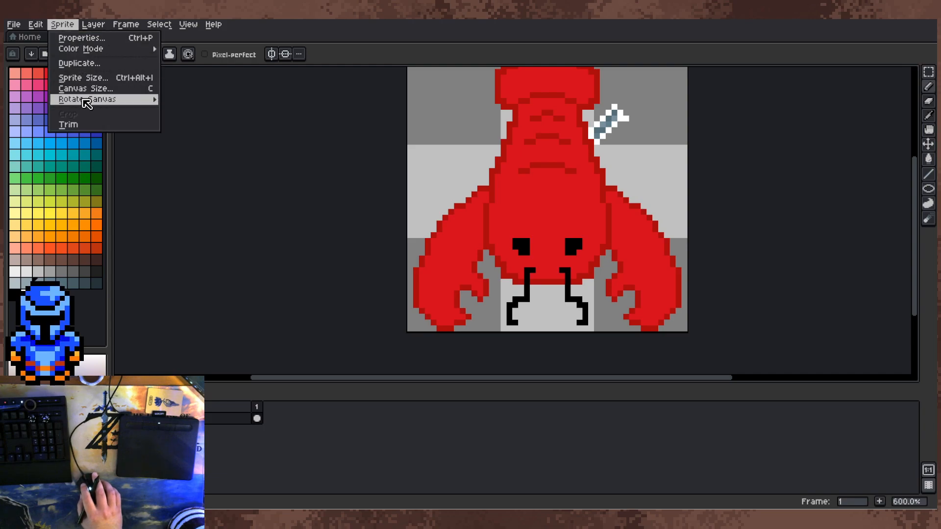
{"action": "mouse_move", "coordinate": [151, 99]}
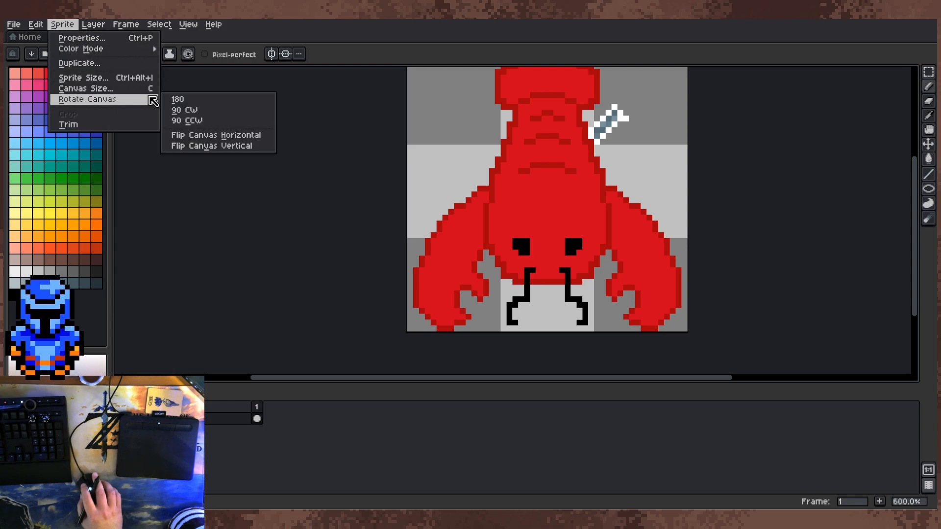
{"action": "left_click", "coordinate": [206, 121]}
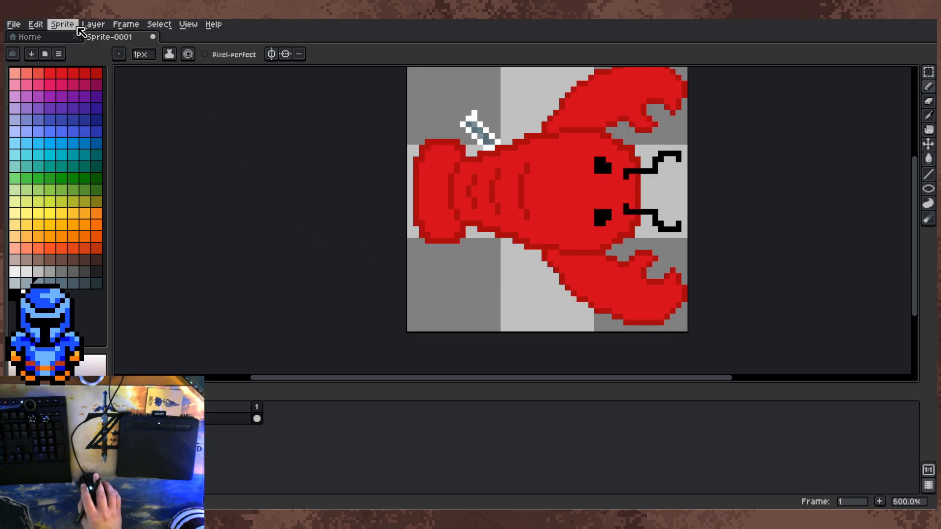
Step: Try rotating the canvas by 180° and undo the rotation
{"action": "left_click", "coordinate": [62, 24]}
{"action": "mouse_move", "coordinate": [111, 104]}
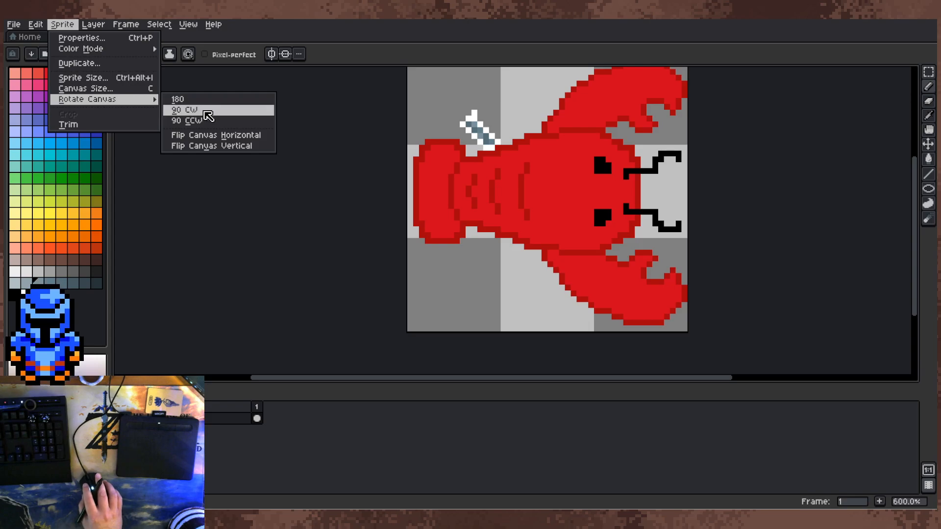
{"action": "left_click", "coordinate": [177, 99]}
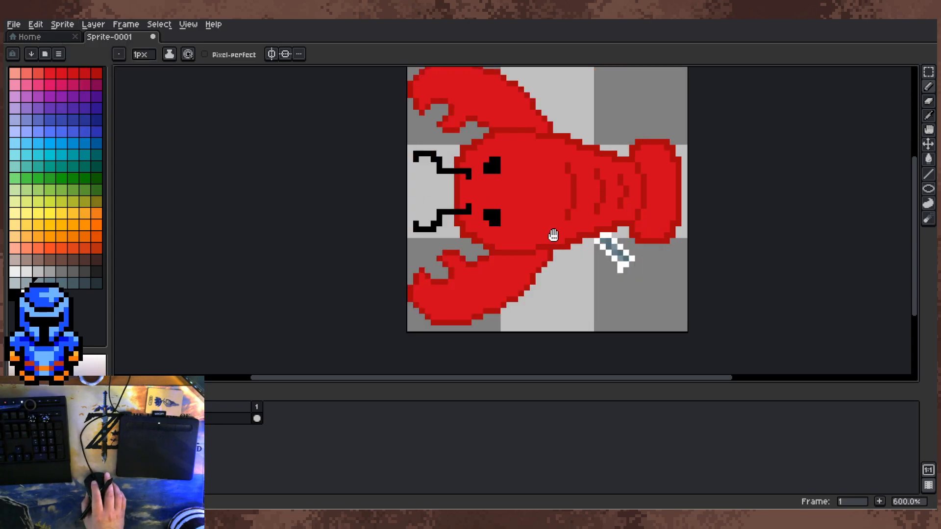
{"action": "left_click_drag", "start_coordinate": [554, 236], "coordinate": [566, 292]}
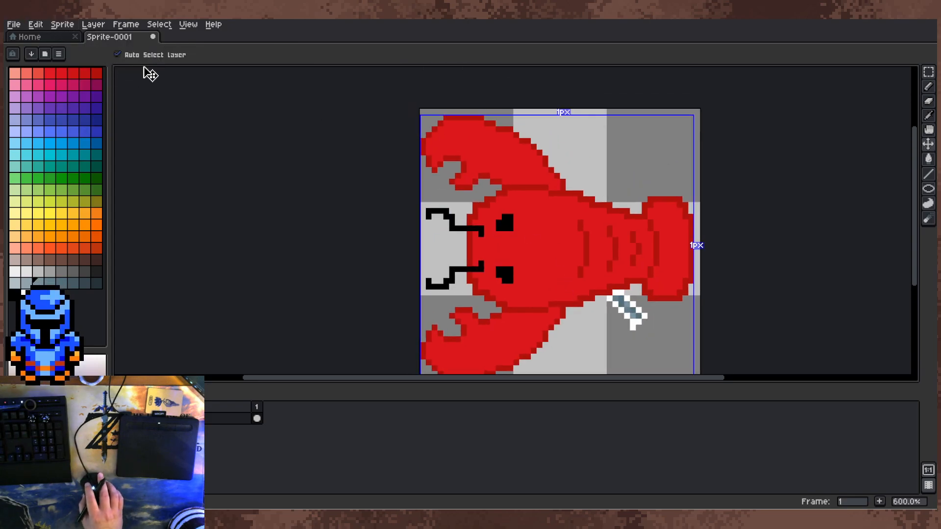
{"action": "key", "text": "ctrl+z"}
Step: Add a new layer above the lobster layer
{"action": "left_click_drag", "start_coordinate": [537, 204], "coordinate": [506, 161]}
{"action": "scroll", "coordinate": [506, 161], "scroll_direction": "up", "scroll_amount": 3}
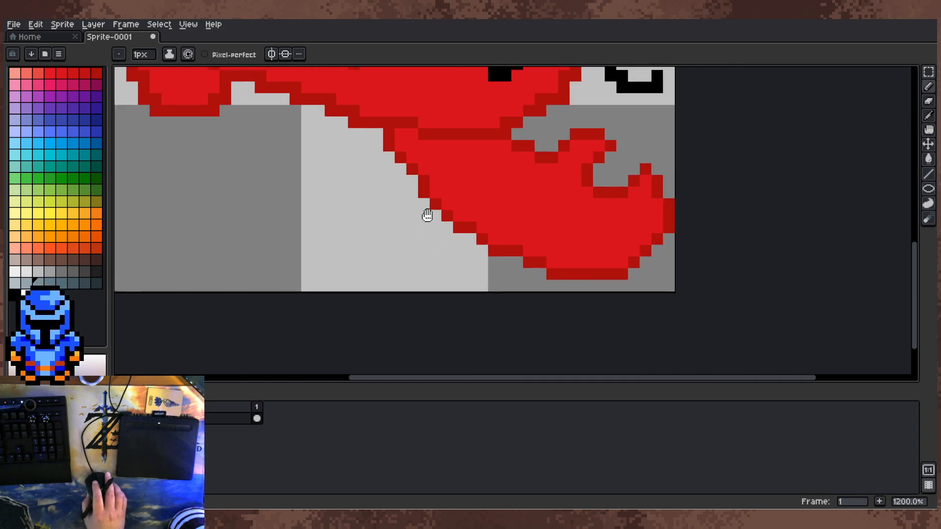
{"action": "right_click", "coordinate": [206, 419]}
{"action": "mouse_move", "coordinate": [211, 431]}
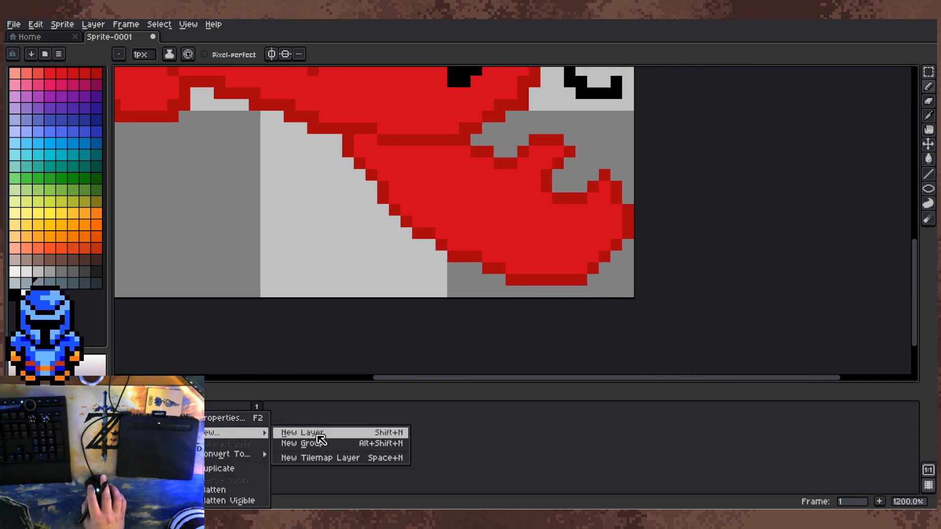
{"action": "left_click", "coordinate": [308, 431]}
Step: Draw the right half of a heart outline in white, about 7 × 12 px, in the empty area below the lobster's tail
{"action": "left_click_drag", "start_coordinate": [324, 244], "coordinate": [359, 265]}
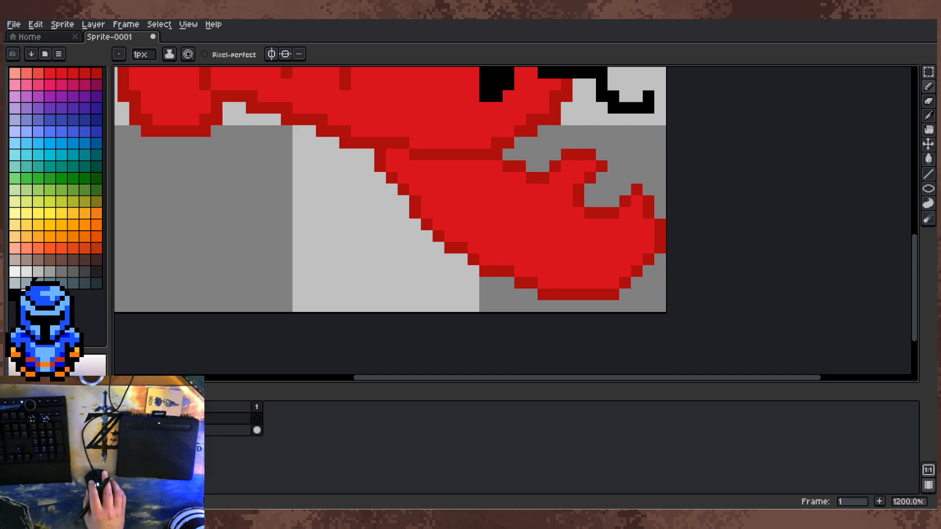
{"action": "scroll", "coordinate": [304, 201], "scroll_direction": "up", "scroll_amount": 1}
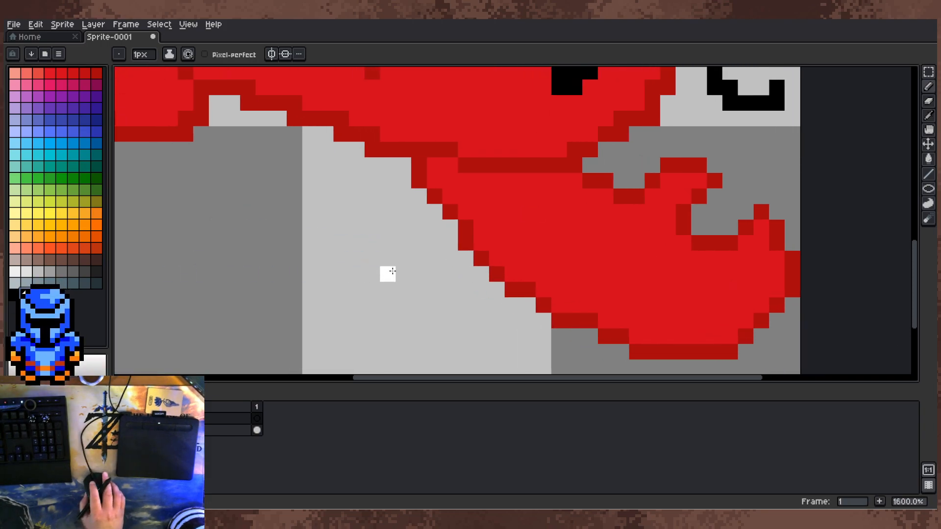
{"action": "left_click_drag", "start_coordinate": [413, 310], "coordinate": [398, 274]}
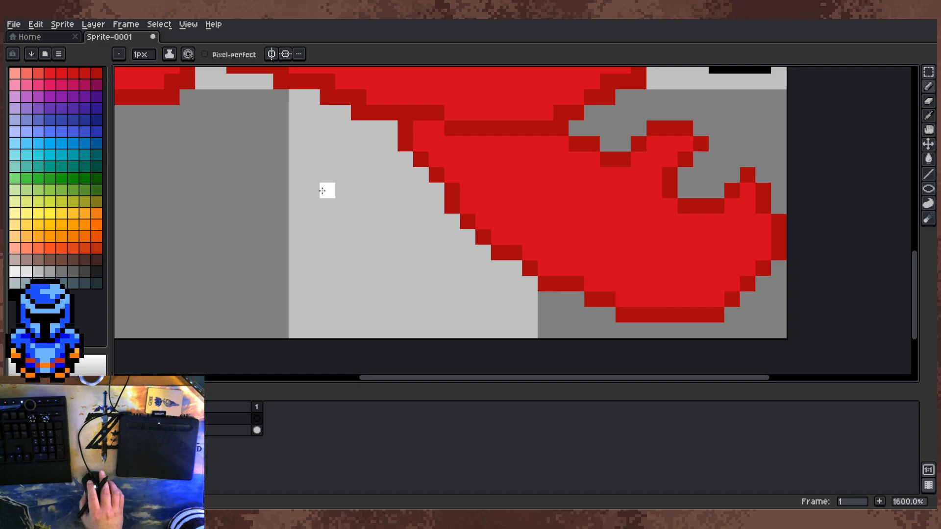
{"action": "mouse_move", "coordinate": [357, 179]}
{"action": "left_mouse_down"}
{"action": "mouse_move", "coordinate": [655, 238]}
{"action": "mouse_move", "coordinate": [419, 223]}
{"action": "left_mouse_up"}
{"action": "scroll", "coordinate": [400, 196], "scroll_direction": "up", "scroll_amount": 1}
{"action": "scroll", "coordinate": [654, 238], "scroll_direction": "down", "scroll_amount": 1}
{"action": "scroll", "coordinate": [622, 232], "scroll_direction": "down", "scroll_amount": 1}
{"action": "scroll", "coordinate": [412, 228], "scroll_direction": "up", "scroll_amount": 2}
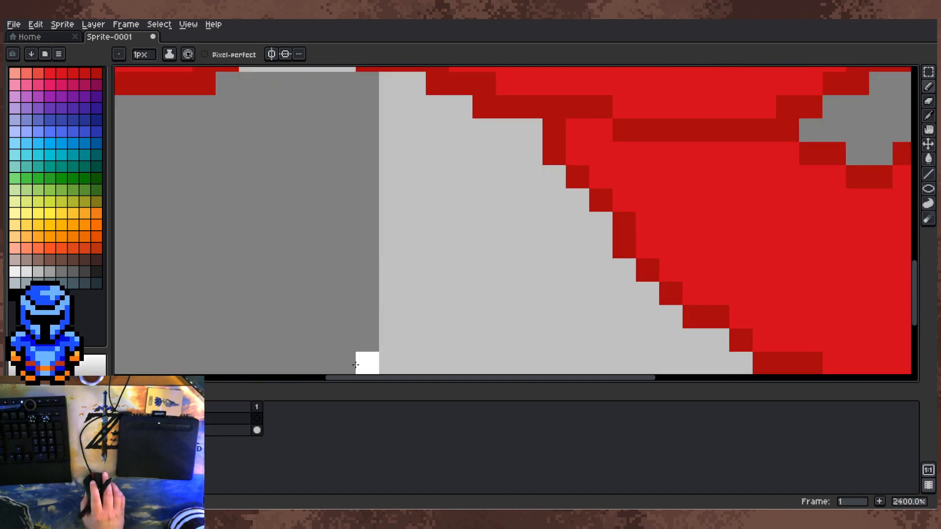
{"action": "scroll", "coordinate": [362, 338], "scroll_direction": "down", "scroll_amount": 1}
{"action": "left_click_drag", "start_coordinate": [364, 271], "coordinate": [396, 226]}
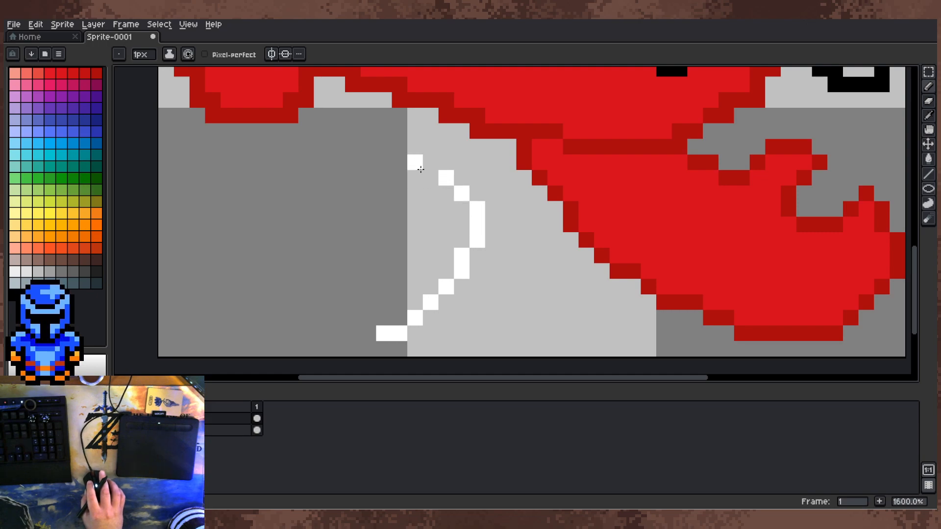
{"action": "left_click_drag", "start_coordinate": [428, 176], "coordinate": [409, 175]}
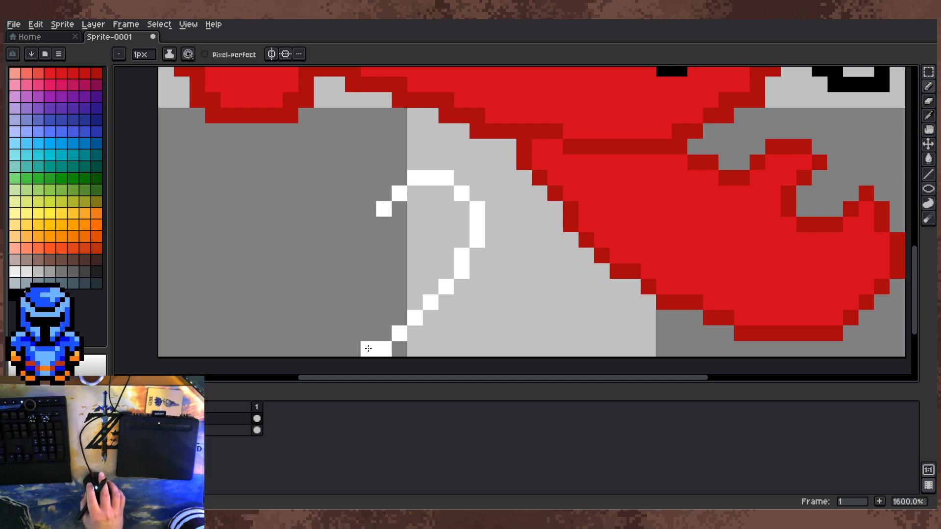
Step: Copy the half-heart outline, flip it horizontally and place it alongside the original to complete the heart
{"action": "key", "text": "m"}
{"action": "mouse_move", "coordinate": [378, 181]}
{"action": "left_mouse_down"}
{"action": "mouse_move", "coordinate": [436, 351]}
{"action": "mouse_move", "coordinate": [482, 343]}
{"action": "mouse_move", "coordinate": [476, 353]}
{"action": "left_mouse_up"}
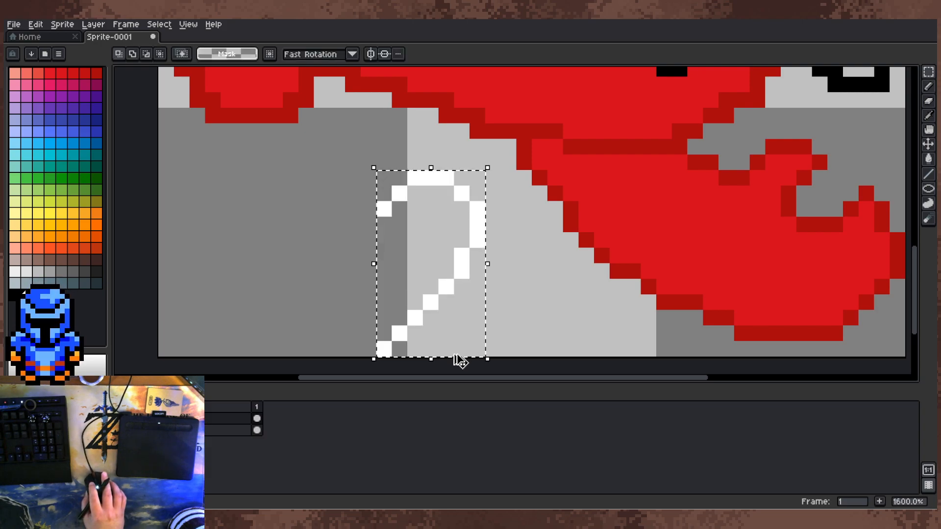
{"action": "left_click", "coordinate": [439, 359]}
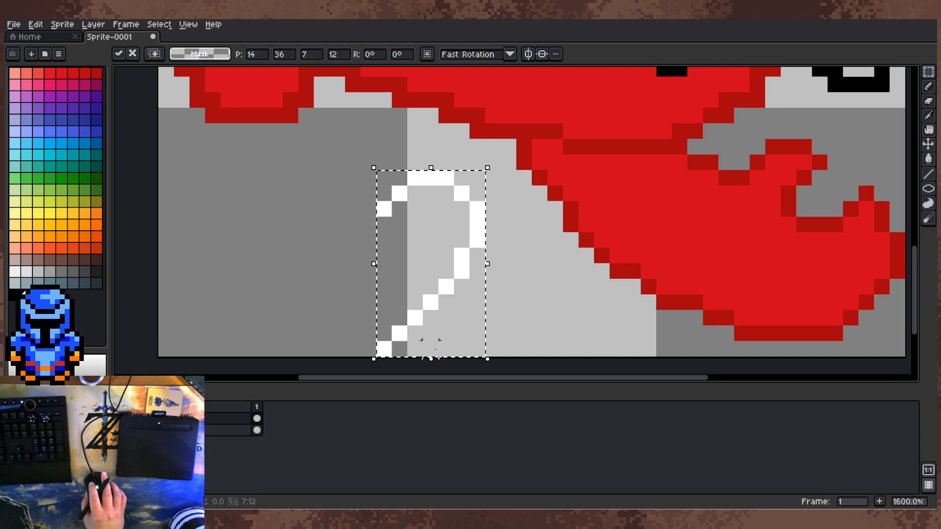
{"action": "key", "text": "shift+h"}
{"action": "left_click_drag", "start_coordinate": [442, 311], "coordinate": [345, 306]}
{"action": "key", "text": "ctrl+d"}
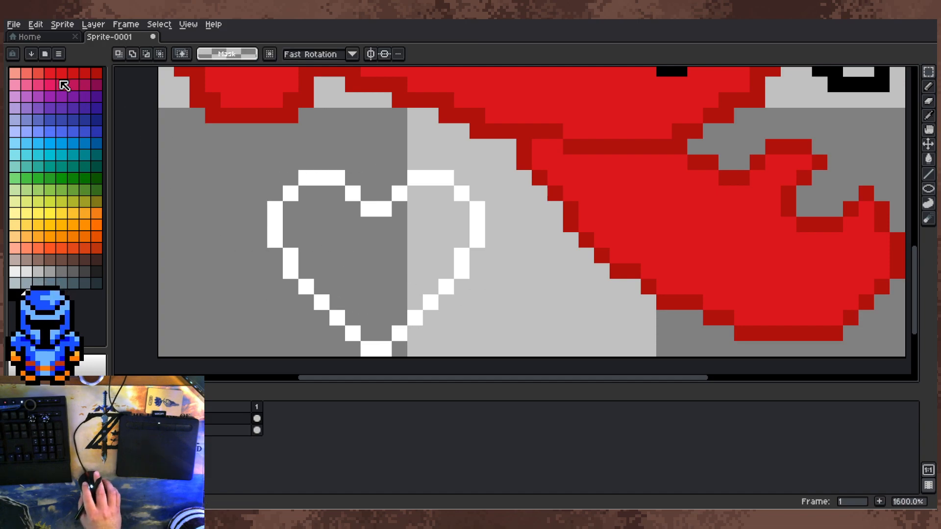
Step: Fill the inside of the heart with the lobster's bright red
{"action": "left_click", "coordinate": [624, 214], "text": "alt"}
{"action": "key", "text": "g"}
{"action": "left_click", "coordinate": [366, 237]}
Step: Draw a white capital T in the left half of the red heart
{"action": "scroll", "coordinate": [443, 259], "scroll_direction": "down", "scroll_amount": 1}
{"action": "scroll", "coordinate": [443, 258], "scroll_direction": "up", "scroll_amount": 3}
{"action": "left_click", "coordinate": [419, 110], "text": "alt"}
{"action": "key", "text": "b"}
{"action": "left_click", "coordinate": [338, 154]}
{"action": "left_click_drag", "start_coordinate": [338, 156], "coordinate": [404, 156]}
{"action": "left_click", "coordinate": [383, 180]}
{"action": "left_click", "coordinate": [377, 203]}
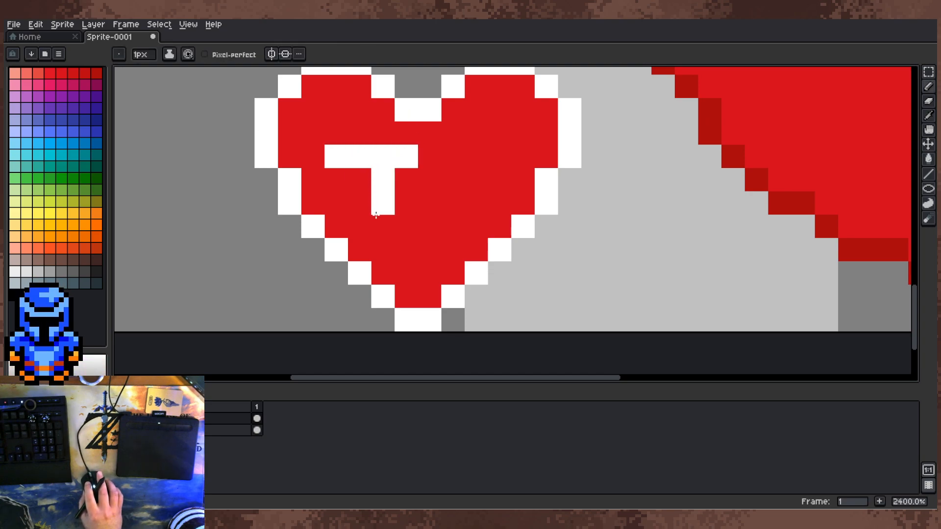
{"action": "left_click", "coordinate": [429, 156]}
{"action": "left_click", "coordinate": [383, 227]}
{"action": "left_click", "coordinate": [383, 250]}
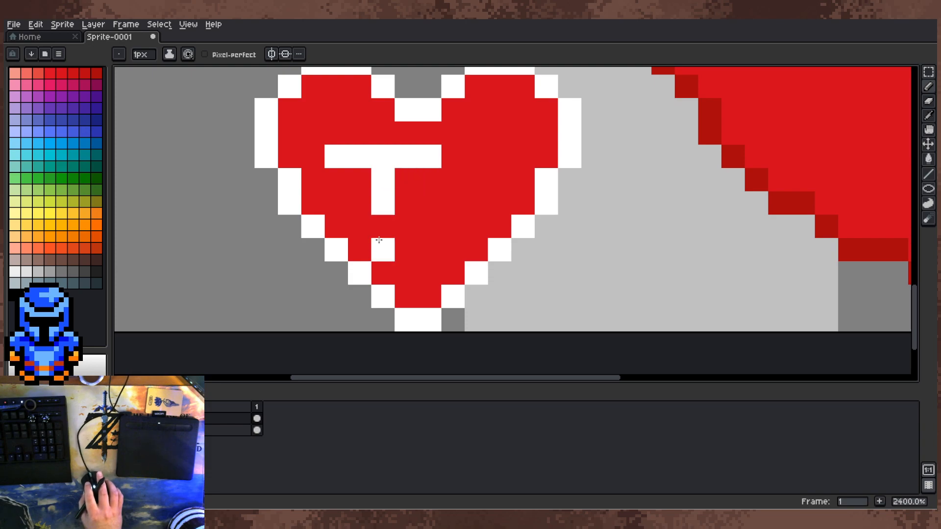
Step: Trim the T's crossbar to three pixels and paint over the letter with the heart's red
{"action": "left_click", "coordinate": [351, 172], "text": "alt"}
{"action": "left_click", "coordinate": [343, 156]}
{"action": "left_click", "coordinate": [430, 156]}
{"action": "scroll", "coordinate": [428, 190], "scroll_direction": "down", "scroll_amount": 1}
{"action": "scroll", "coordinate": [432, 190], "scroll_direction": "up", "scroll_amount": 1}
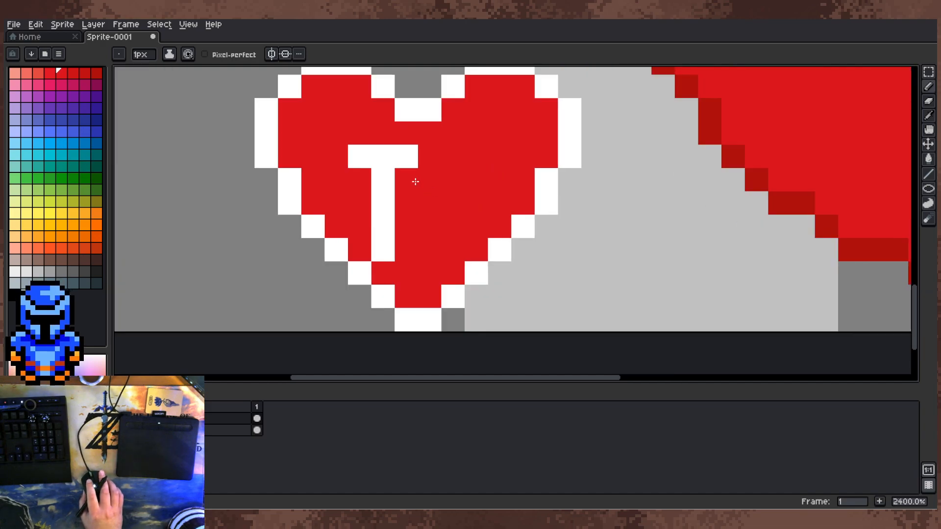
{"action": "mouse_move", "coordinate": [406, 156]}
{"action": "left_mouse_down"}
{"action": "mouse_move", "coordinate": [377, 155]}
{"action": "mouse_move", "coordinate": [373, 211]}
{"action": "mouse_move", "coordinate": [366, 166]}
{"action": "mouse_move", "coordinate": [382, 244]}
{"action": "left_mouse_up"}
Step: Redraw the white capital T higher and further left in the heart, with a five-pixel crossbar
{"action": "left_click", "coordinate": [357, 267], "text": "alt"}
{"action": "left_click", "coordinate": [317, 154]}
{"action": "mouse_move", "coordinate": [313, 132]}
{"action": "left_mouse_down"}
{"action": "mouse_move", "coordinate": [383, 136]}
{"action": "mouse_move", "coordinate": [348, 155]}
{"action": "mouse_move", "coordinate": [406, 146]}
{"action": "mouse_move", "coordinate": [341, 143]}
{"action": "mouse_move", "coordinate": [355, 156]}
{"action": "mouse_move", "coordinate": [360, 228]}
{"action": "left_mouse_up"}
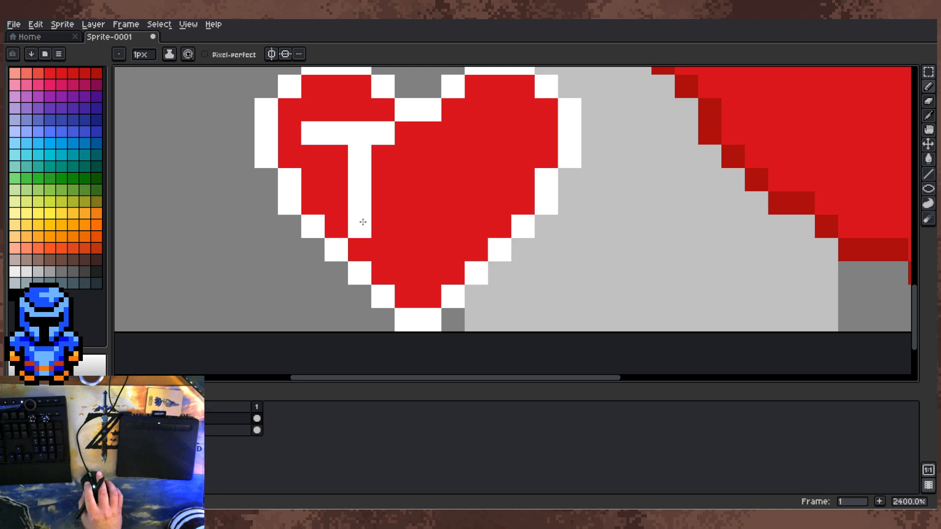
{"action": "left_click", "coordinate": [406, 133]}
Step: Draw a white Y with a long diagonal tail in the right half of the heart
{"action": "left_click", "coordinate": [453, 133]}
{"action": "left_click", "coordinate": [476, 156]}
{"action": "left_click", "coordinate": [499, 156]}
{"action": "left_click", "coordinate": [500, 180]}
{"action": "left_click", "coordinate": [477, 202]}
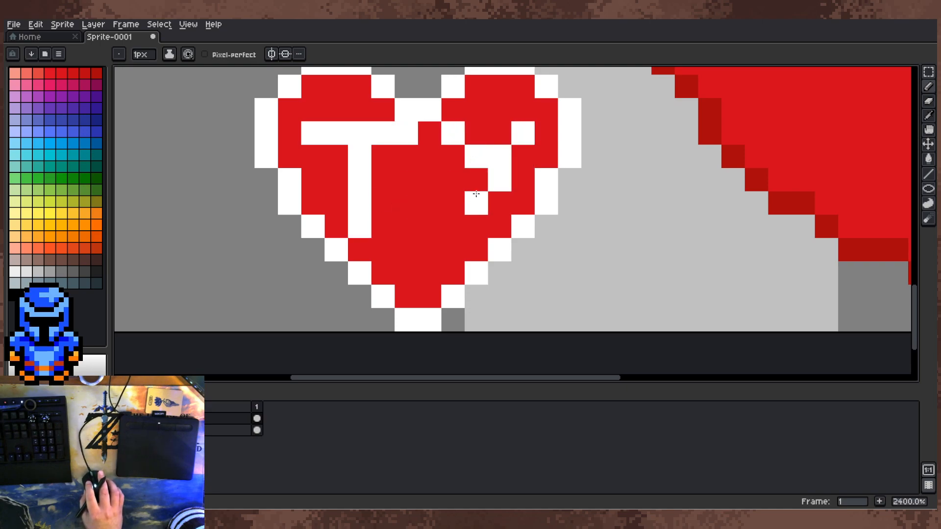
{"action": "left_click", "coordinate": [453, 226]}
{"action": "left_click", "coordinate": [430, 240]}
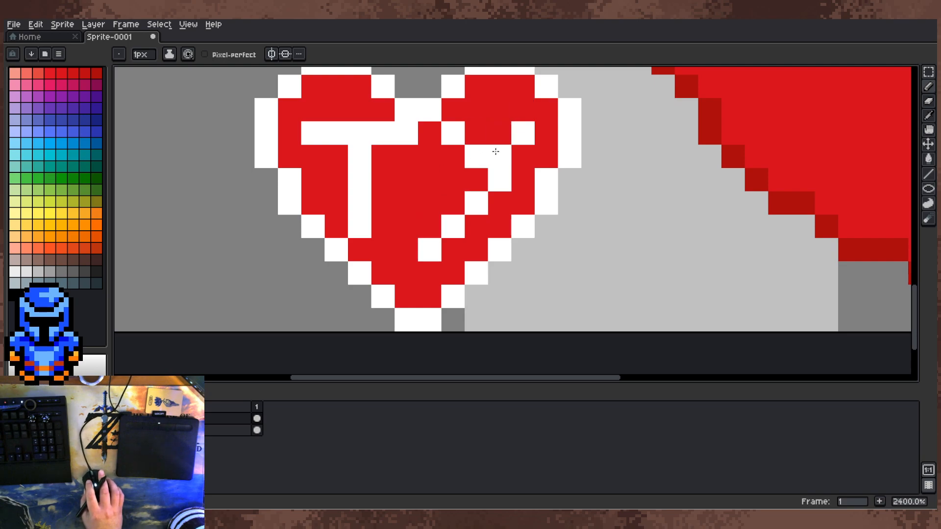
Step: Reshape the Y's fork with taller vertical arms and a straighter joint in white and red pixels
{"action": "right_click", "coordinate": [476, 156]}
{"action": "left_click", "coordinate": [473, 180]}
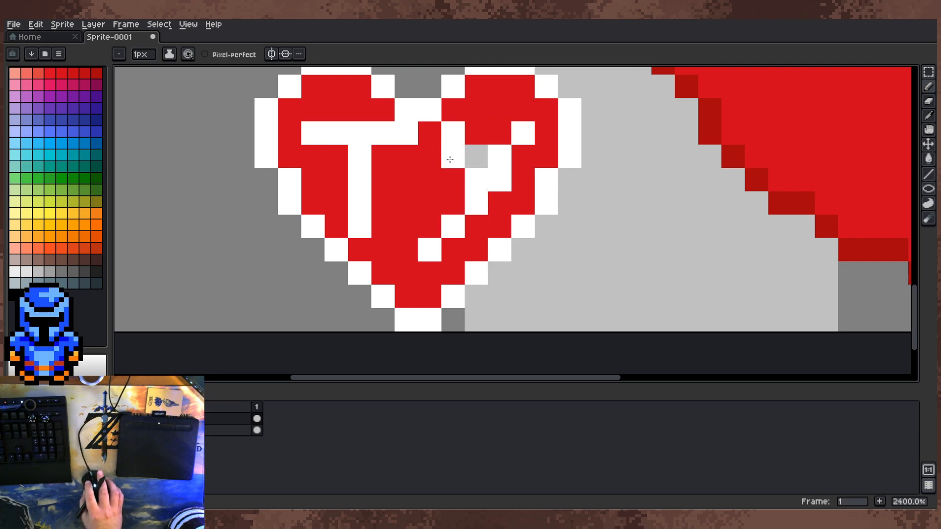
{"action": "right_click", "coordinate": [504, 154]}
{"action": "left_click", "coordinate": [518, 159]}
{"action": "left_click", "coordinate": [495, 139], "text": "alt"}
{"action": "left_click", "coordinate": [497, 155]}
{"action": "scroll", "coordinate": [490, 158], "scroll_direction": "down", "scroll_amount": 4}
{"action": "scroll", "coordinate": [533, 178], "scroll_direction": "right", "scroll_amount": 1}
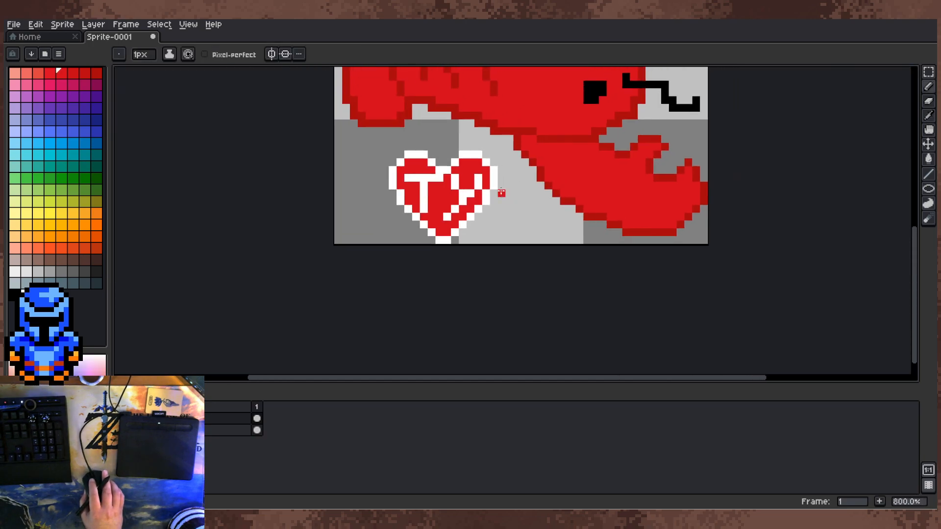
Step: Paint over the T's crossbar and the Y with the heart's red, leaving the T's stem in place
{"action": "scroll", "coordinate": [510, 191], "scroll_direction": "down", "scroll_amount": 2}
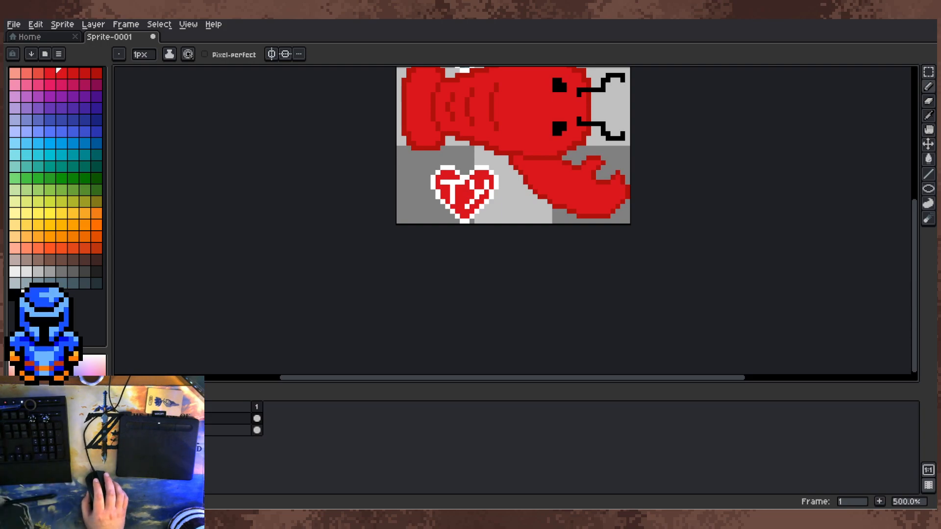
{"action": "scroll", "coordinate": [514, 192], "scroll_direction": "up", "scroll_amount": 5}
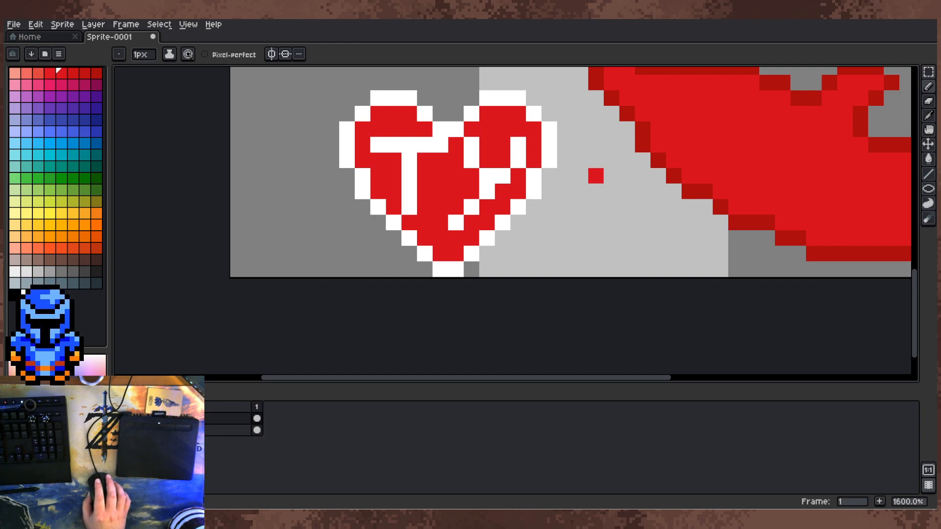
{"action": "scroll", "coordinate": [461, 150], "scroll_direction": "down", "scroll_amount": 2}
{"action": "scroll", "coordinate": [461, 150], "scroll_direction": "up", "scroll_amount": 4}
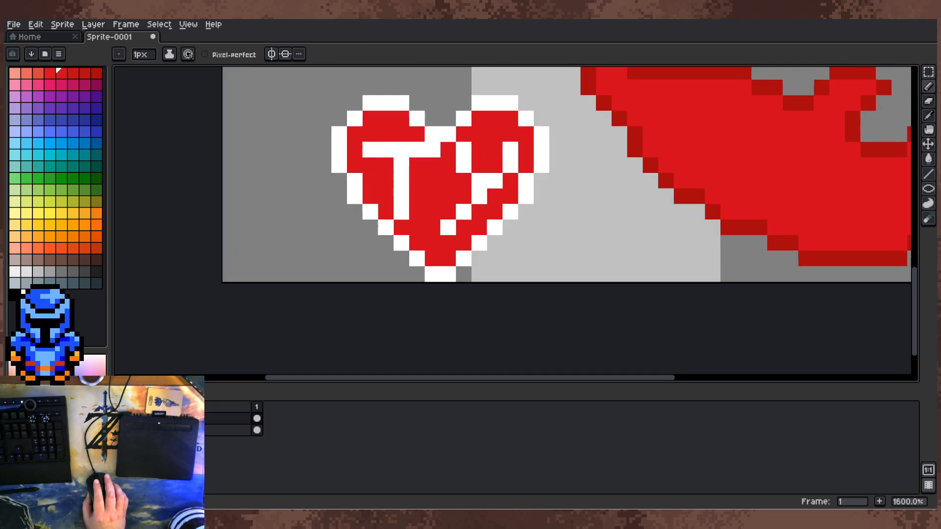
{"action": "scroll", "coordinate": [460, 150], "scroll_direction": "down", "scroll_amount": 2}
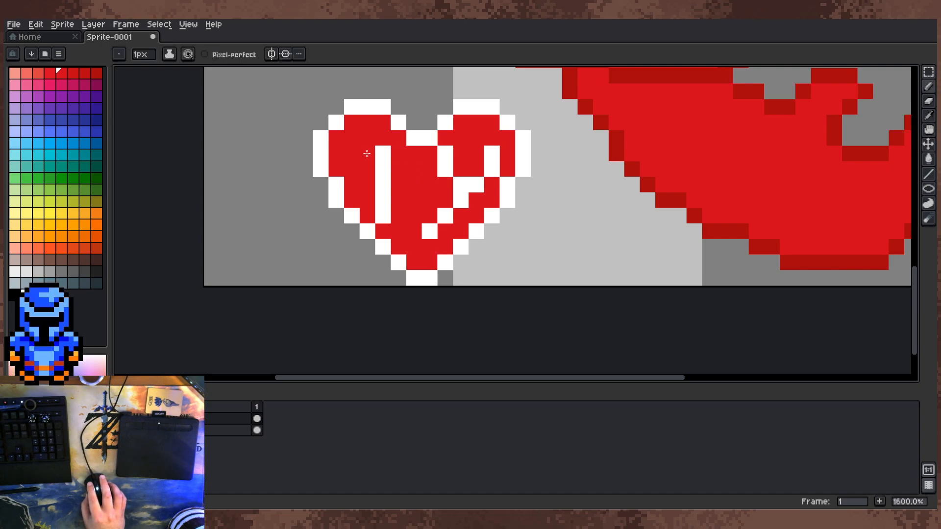
{"action": "mouse_move", "coordinate": [483, 158]}
{"action": "left_mouse_down"}
{"action": "mouse_move", "coordinate": [498, 146]}
{"action": "mouse_move", "coordinate": [450, 200]}
{"action": "left_mouse_up"}
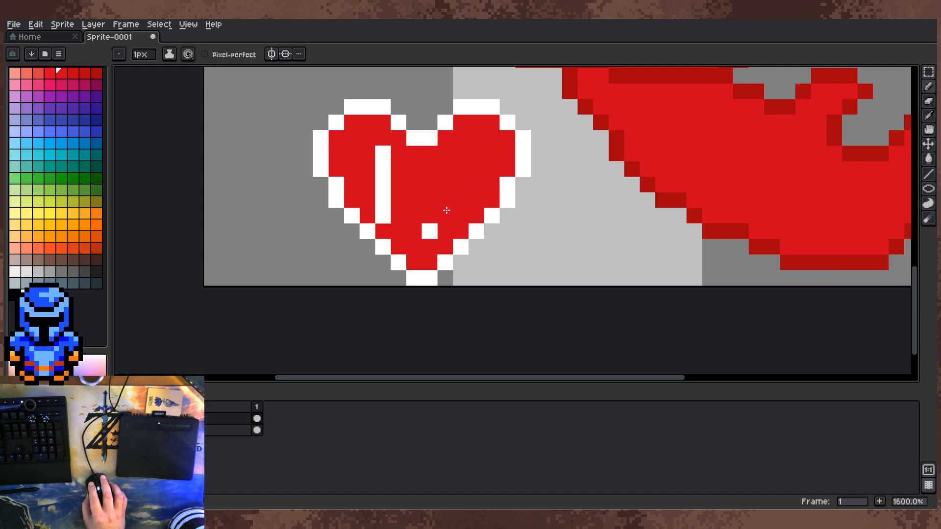
Step: Turn the remaining stem into a white lowercase t and draw a lowercase y beside it
{"action": "left_click_drag", "start_coordinate": [388, 181], "coordinate": [372, 175]}
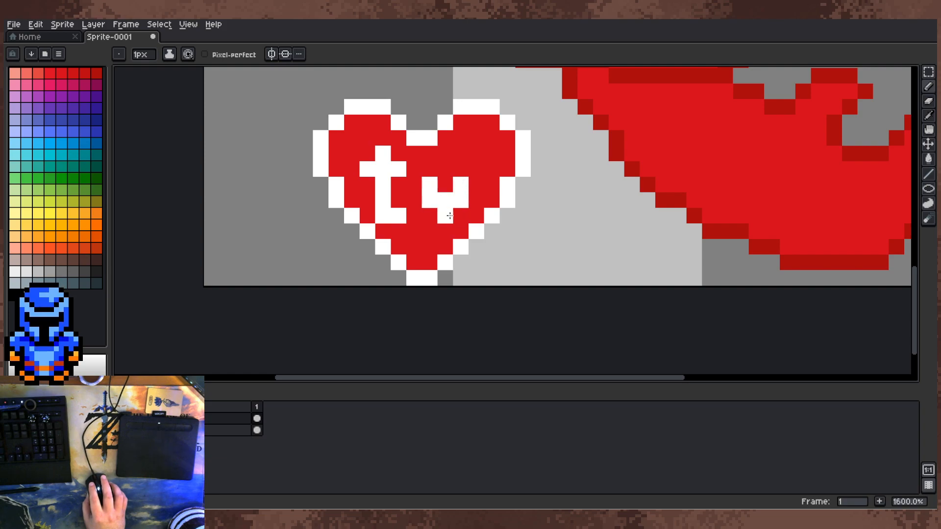
{"action": "left_click", "coordinate": [430, 247]}
{"action": "mouse_move", "coordinate": [473, 176]}
{"action": "left_mouse_down"}
{"action": "mouse_move", "coordinate": [475, 209]}
{"action": "mouse_move", "coordinate": [487, 157]}
{"action": "mouse_move", "coordinate": [481, 183]}
{"action": "left_mouse_up"}
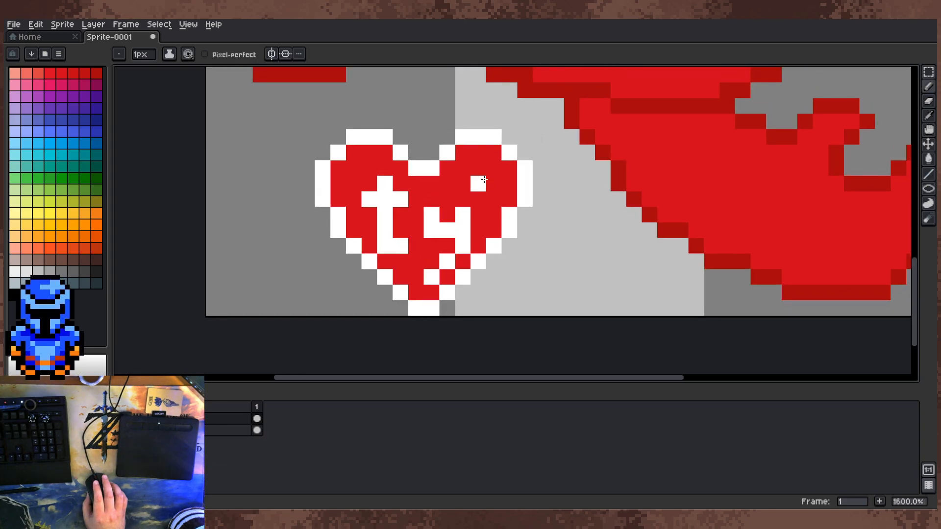
Step: Recolour the heart's entire white outline orange with fills
{"action": "left_click", "coordinate": [61, 237]}
{"action": "key", "text": "g"}
{"action": "left_click", "coordinate": [416, 168]}
{"action": "left_click", "coordinate": [401, 154]}
{"action": "left_click", "coordinate": [377, 139]}
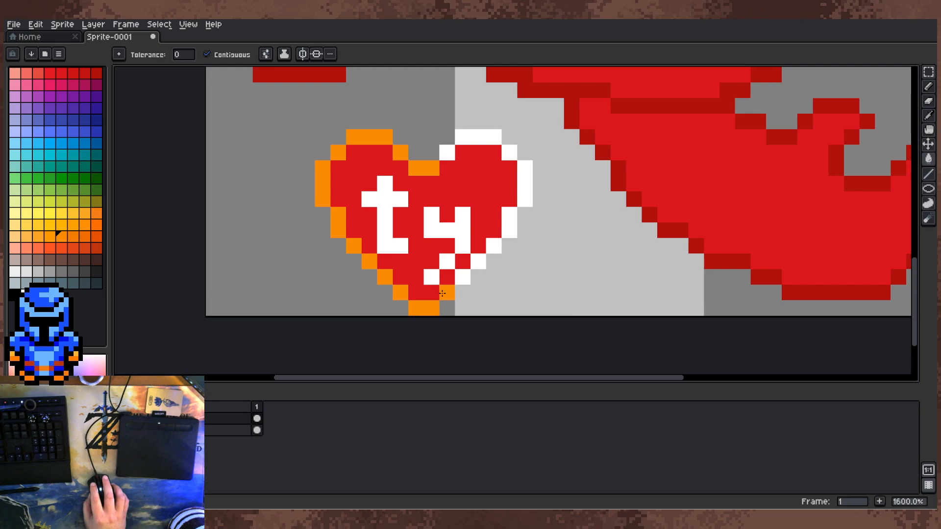
{"action": "left_click", "coordinate": [508, 227]}
{"action": "left_click", "coordinate": [525, 186]}
{"action": "left_click", "coordinate": [509, 153]}
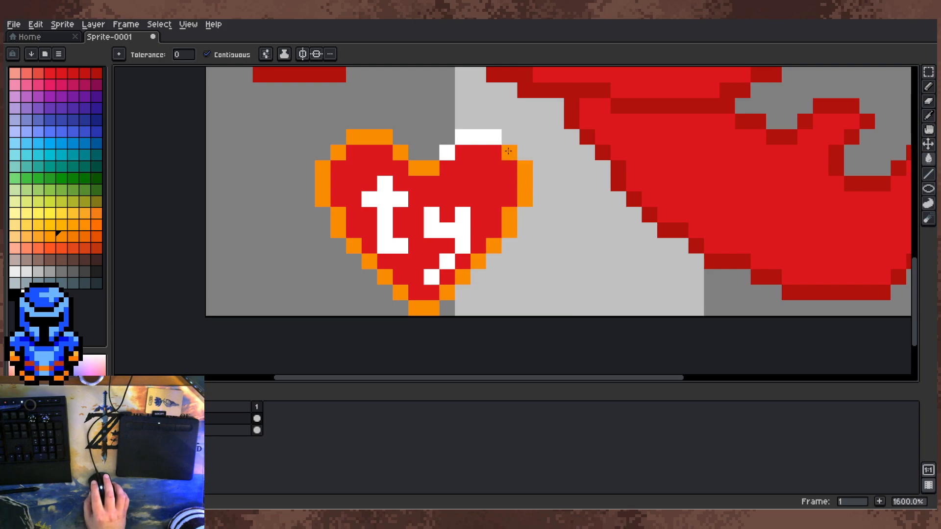
{"action": "left_click", "coordinate": [481, 138]}
Step: Paint over the lowercase y with the heart's red, leaving the t in place
{"action": "left_click_drag", "start_coordinate": [447, 212], "coordinate": [404, 221]}
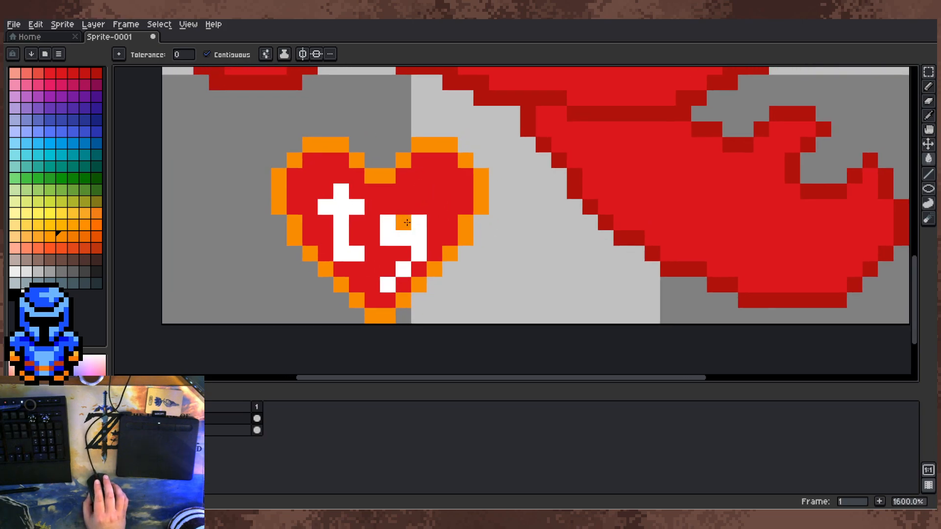
{"action": "key", "text": "m"}
{"action": "left_click", "coordinate": [419, 223], "text": "alt"}
{"action": "left_click", "coordinate": [372, 225], "text": "alt"}
{"action": "mouse_move", "coordinate": [385, 216]}
{"action": "left_mouse_down"}
{"action": "mouse_move", "coordinate": [396, 250]}
{"action": "mouse_move", "coordinate": [417, 233]}
{"action": "mouse_move", "coordinate": [391, 275]}
{"action": "left_mouse_up"}
Step: Draw a new white y higher beside the t, with two vertical arms and a diagonal tail
{"action": "left_click", "coordinate": [387, 253]}
{"action": "left_click", "coordinate": [412, 234]}
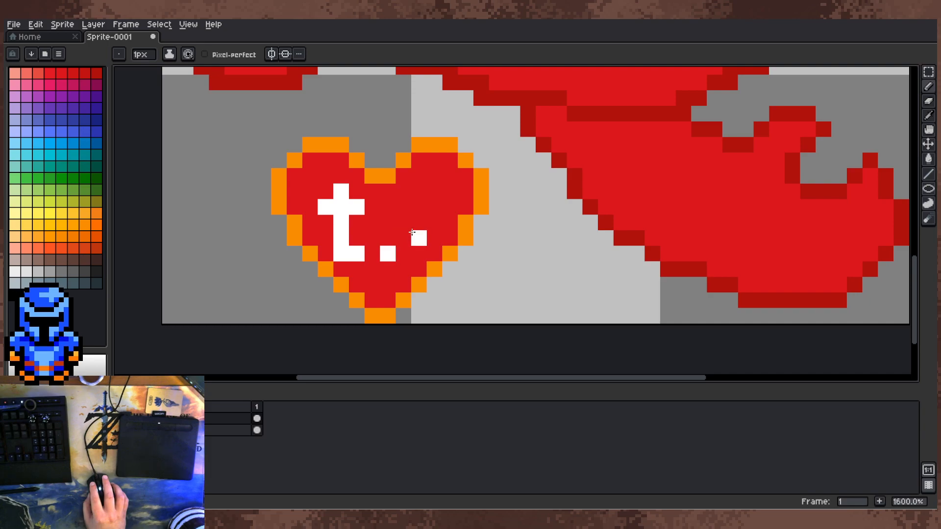
{"action": "left_click", "coordinate": [433, 223], "text": "alt"}
{"action": "left_click", "coordinate": [419, 238]}
{"action": "left_click", "coordinate": [404, 238], "text": "alt"}
{"action": "left_click", "coordinate": [419, 223]}
{"action": "left_click", "coordinate": [403, 191]}
{"action": "left_click", "coordinate": [398, 205]}
{"action": "left_click", "coordinate": [428, 208]}
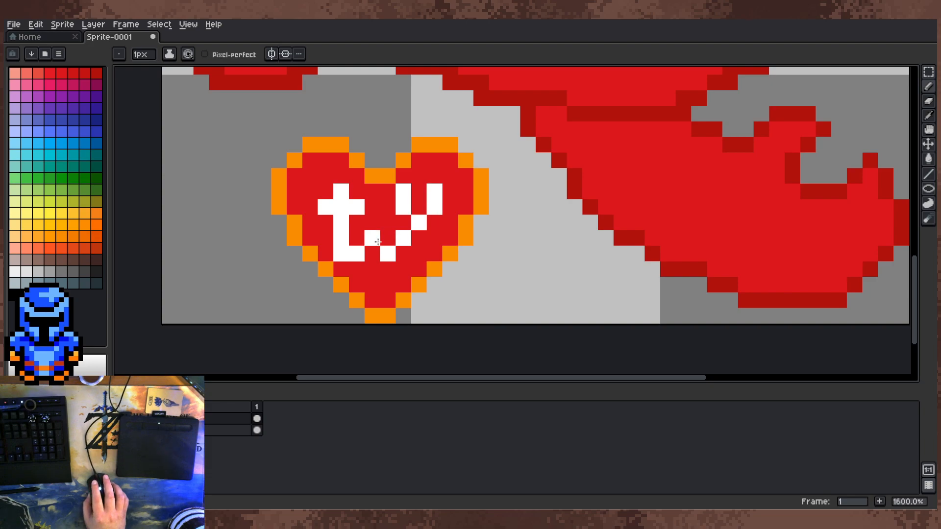
Step: Reshape the y with white and red pixels, giving it a closed bowl and a short horizontal tail
{"action": "scroll", "coordinate": [382, 239], "scroll_direction": "down", "scroll_amount": 2}
{"action": "scroll", "coordinate": [418, 239], "scroll_direction": "up", "scroll_amount": 1}
{"action": "left_click", "coordinate": [381, 225]}
{"action": "left_click", "coordinate": [403, 226]}
{"action": "left_click", "coordinate": [396, 237]}
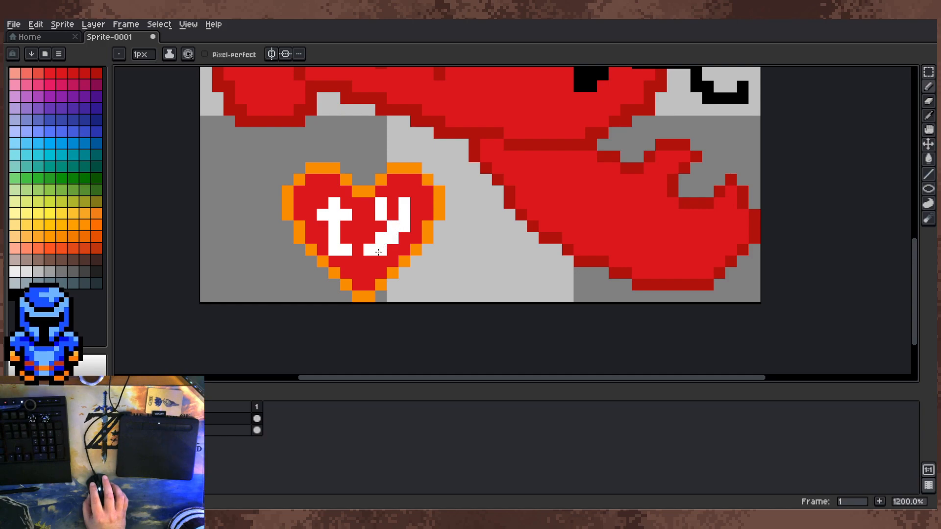
{"action": "left_click", "coordinate": [376, 234], "text": "alt"}
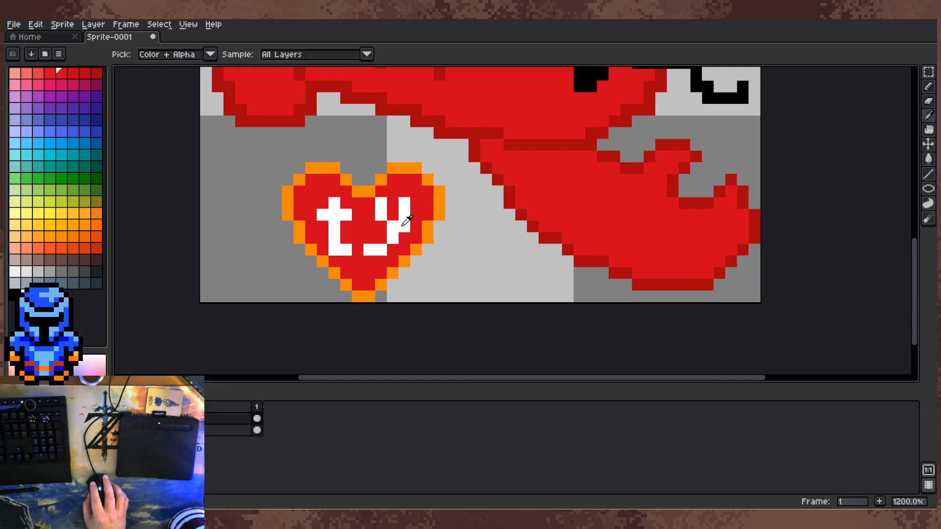
{"action": "left_click", "coordinate": [407, 220], "text": "alt"}
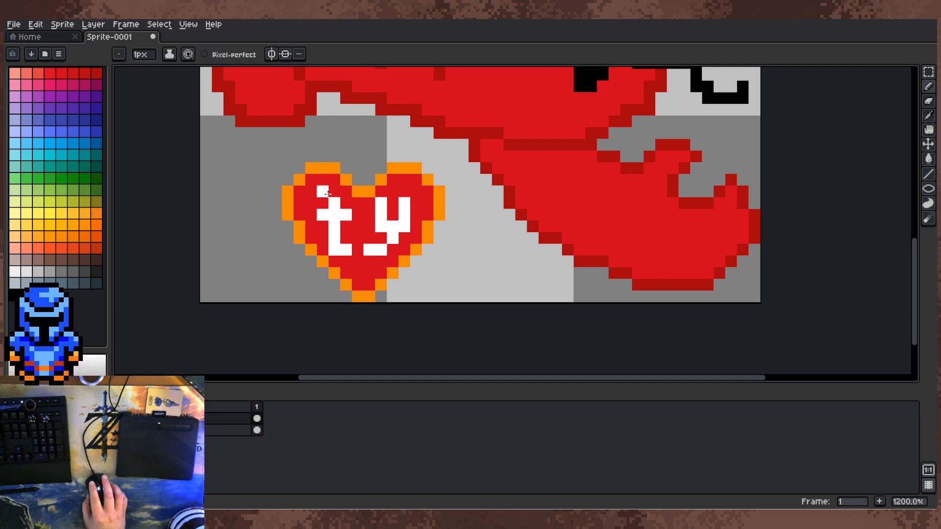
Step: Select the heart tag, rotate it 90° counter-clockwise and shift it slightly
{"action": "scroll", "coordinate": [434, 264], "scroll_direction": "down", "scroll_amount": 3}
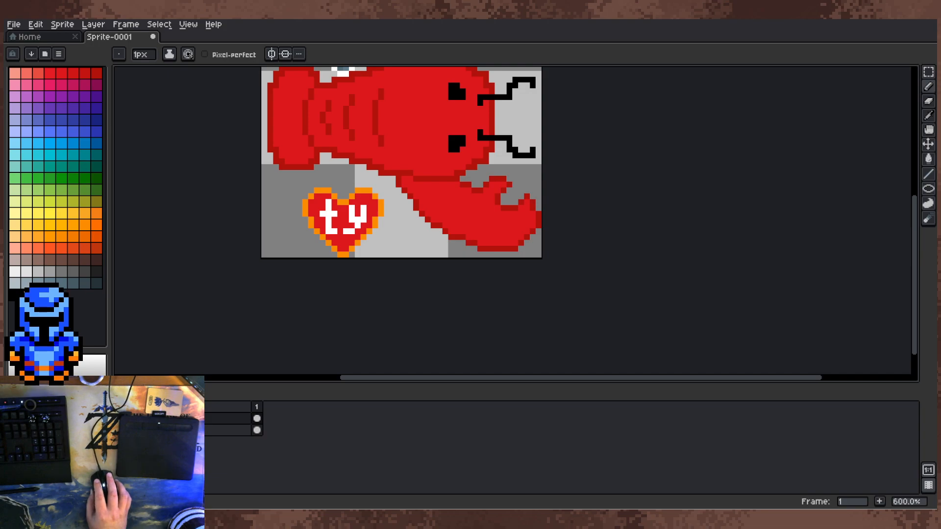
{"action": "left_click_drag", "start_coordinate": [530, 155], "coordinate": [525, 184]}
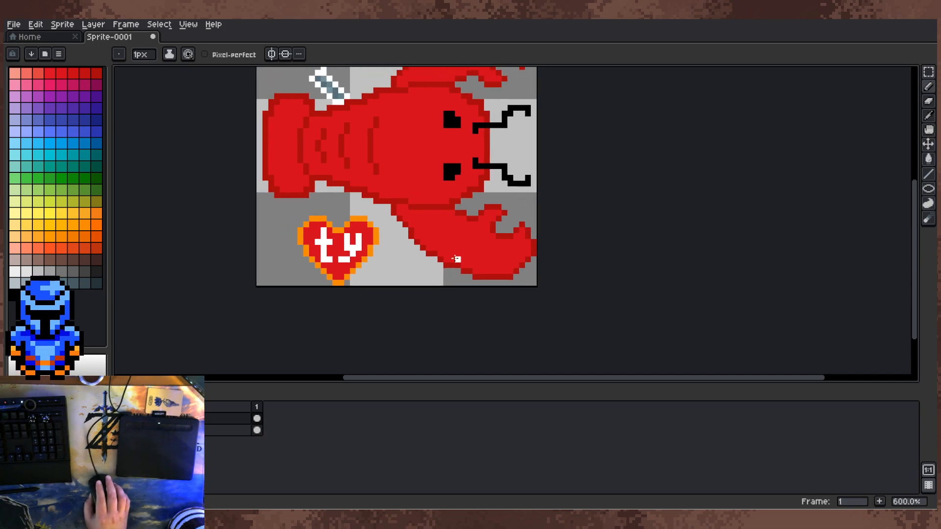
{"action": "key", "text": "m"}
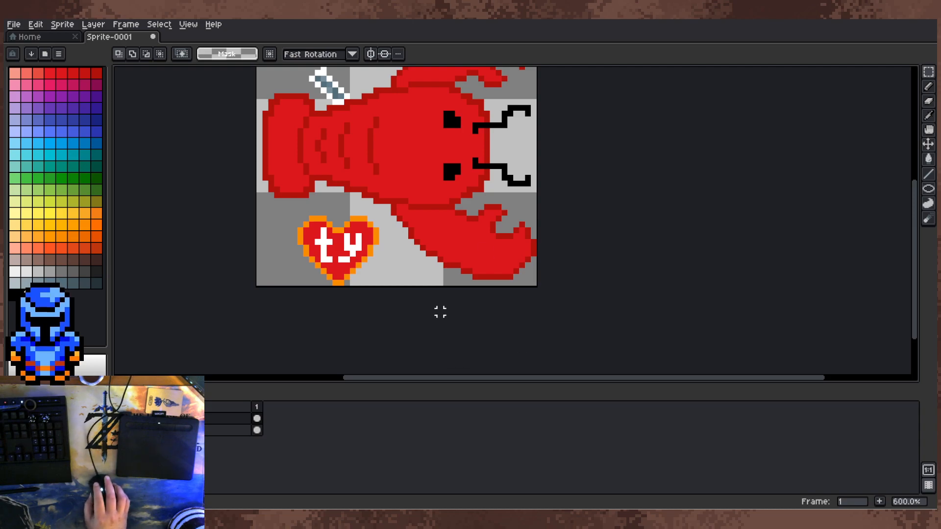
{"action": "left_click_drag", "start_coordinate": [294, 213], "coordinate": [386, 287]}
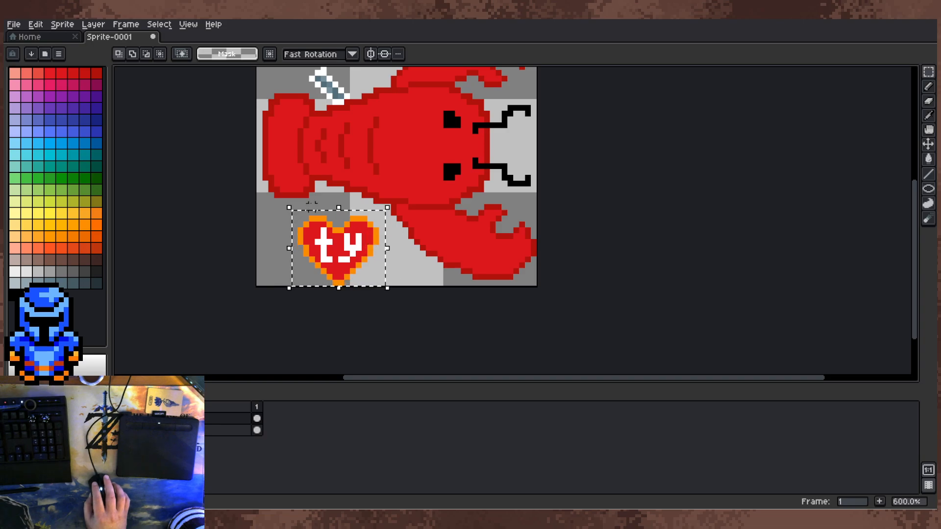
{"action": "left_click", "coordinate": [63, 24]}
{"action": "mouse_move", "coordinate": [106, 103]}
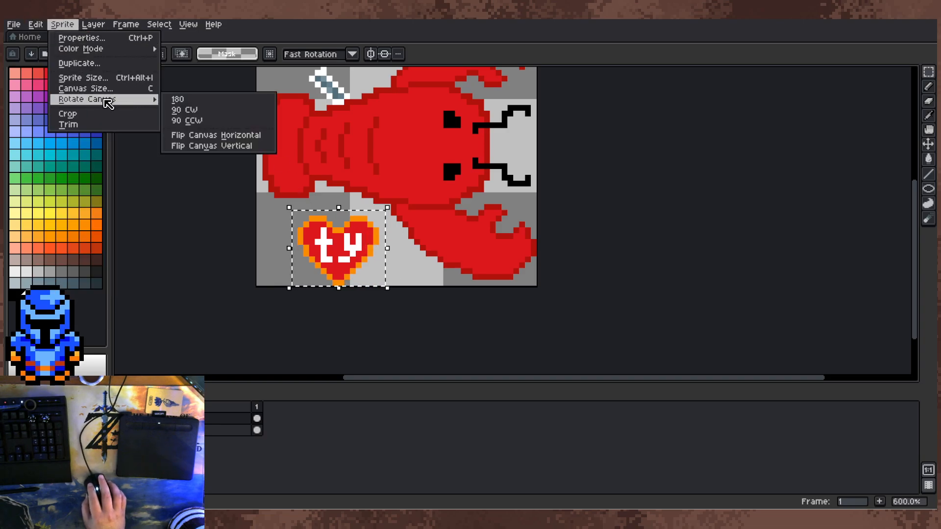
{"action": "mouse_move", "coordinate": [35, 24]}
{"action": "mouse_move", "coordinate": [162, 167]}
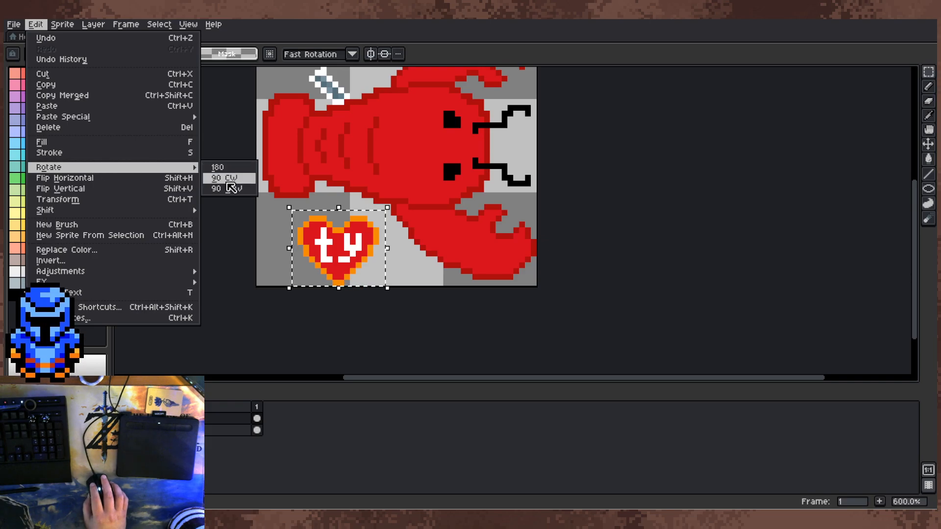
{"action": "left_click", "coordinate": [229, 189]}
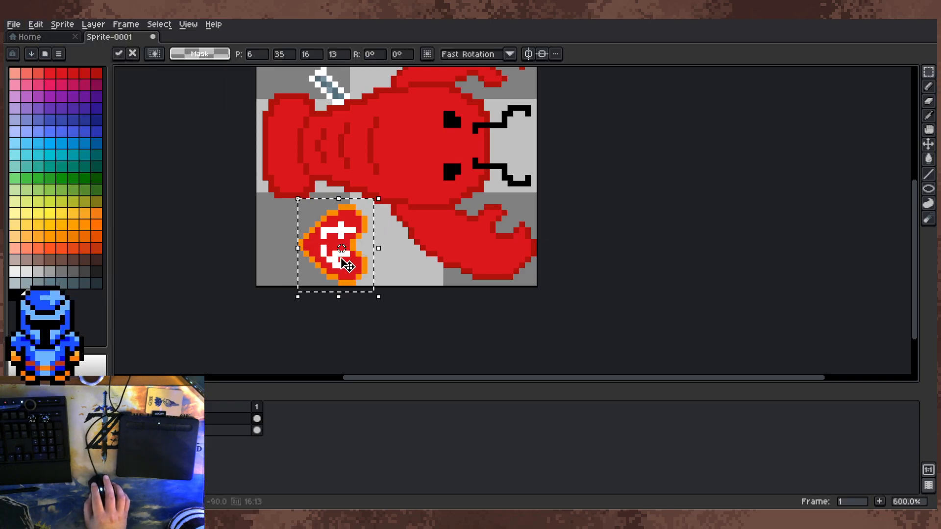
{"action": "mouse_move", "coordinate": [342, 239]}
{"action": "left_mouse_down"}
{"action": "mouse_move", "coordinate": [422, 237]}
{"action": "mouse_move", "coordinate": [332, 234]}
{"action": "left_mouse_up"}
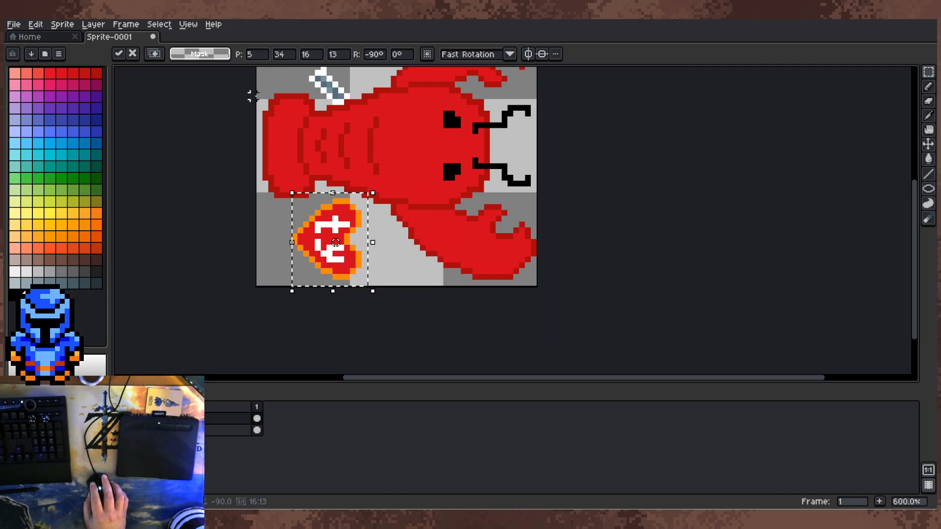
Step: Rotate the selected heart another quarter turn so it is upside down, place it over the base of the lower claw and deselect it
{"action": "left_click", "coordinate": [58, 28]}
{"action": "mouse_move", "coordinate": [40, 27]}
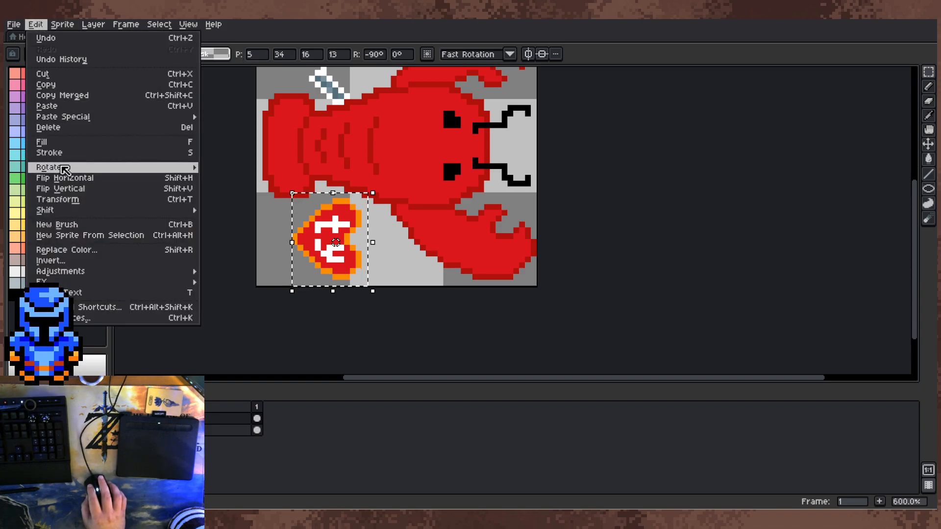
{"action": "mouse_move", "coordinate": [187, 167]}
{"action": "left_click", "coordinate": [226, 177]}
{"action": "left_click_drag", "start_coordinate": [351, 256], "coordinate": [424, 253]}
{"action": "left_click", "coordinate": [523, 266]}
{"action": "scroll", "coordinate": [451, 247], "scroll_direction": "up", "scroll_amount": 4}
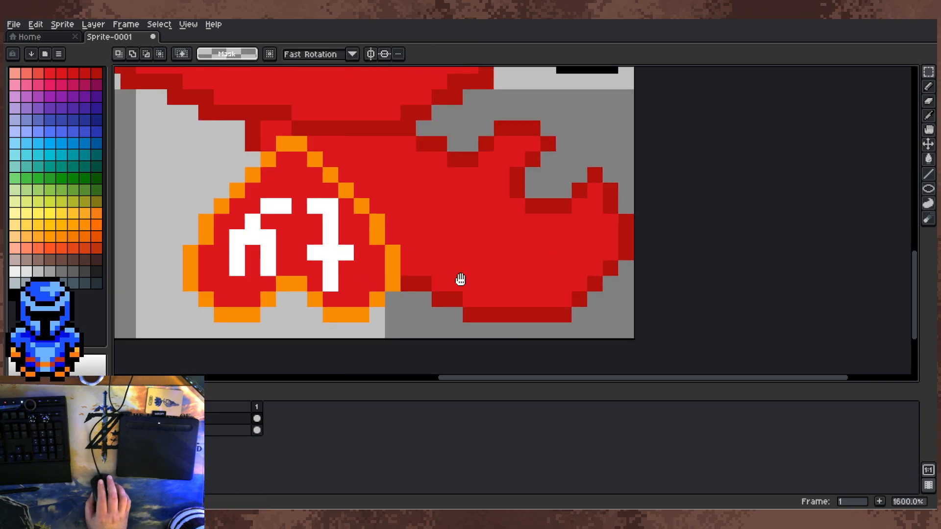
{"action": "left_click", "coordinate": [15, 294]}
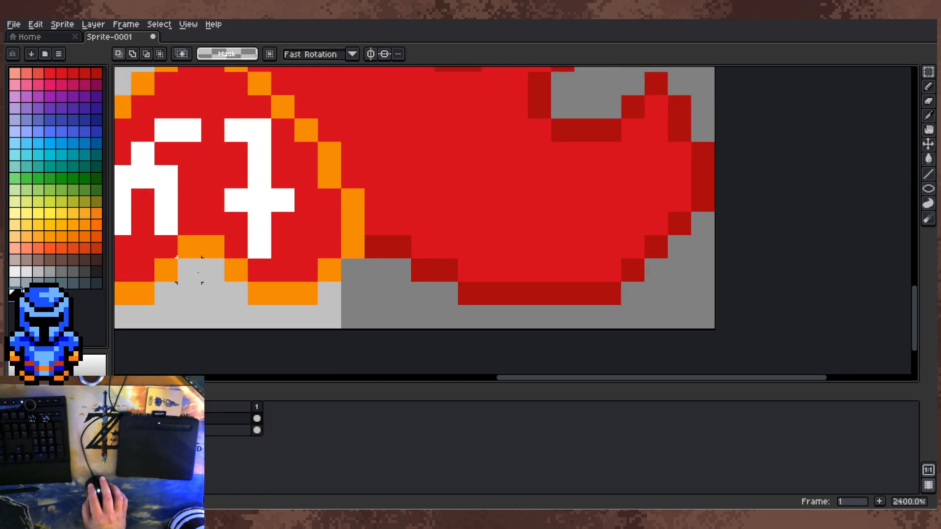
{"action": "key", "text": "alt"}
{"action": "key", "text": "g"}
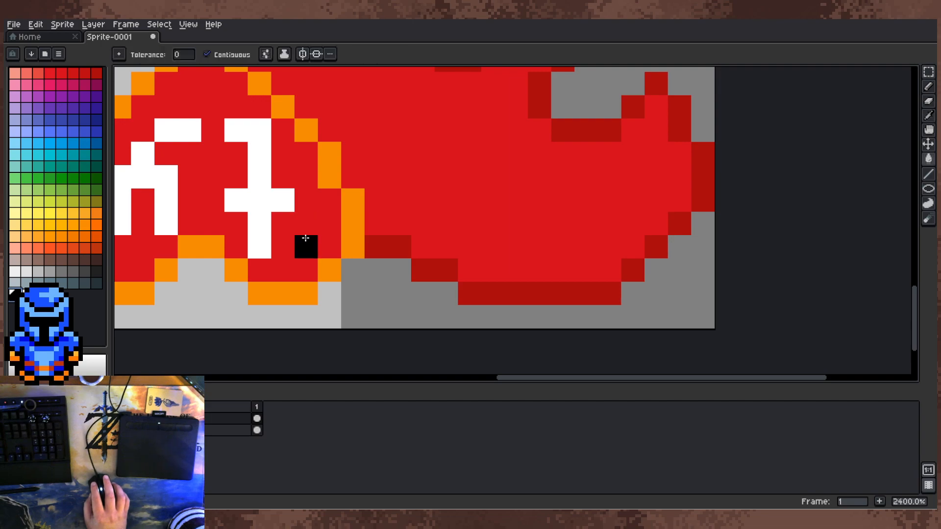
{"action": "left_click", "coordinate": [307, 225]}
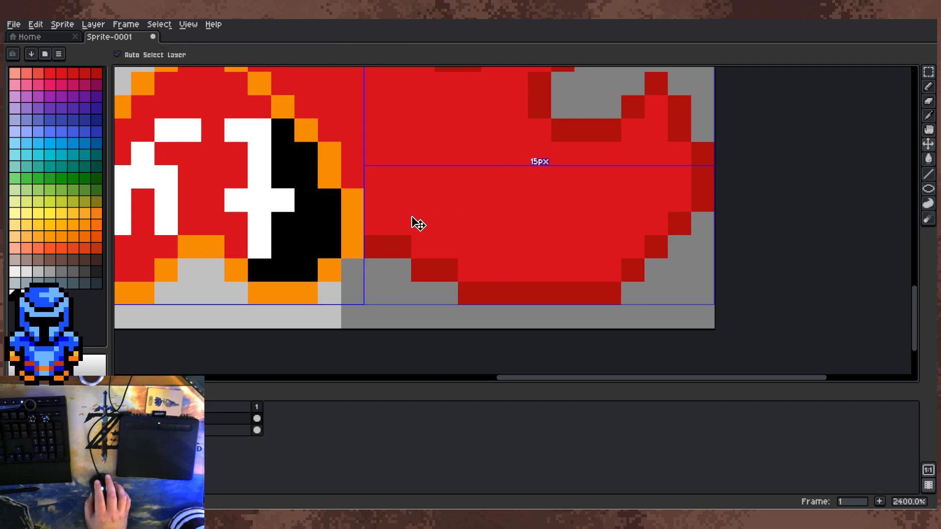
{"action": "key", "text": "ctrl+z"}
{"action": "key", "text": "b"}
{"action": "left_click", "coordinate": [307, 233]}
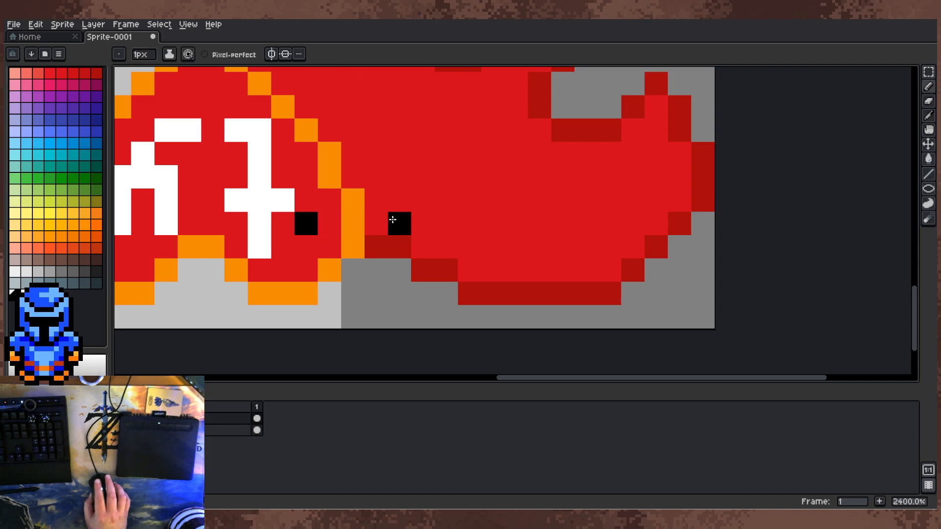
{"action": "scroll", "coordinate": [399, 220], "scroll_direction": "down", "scroll_amount": 3}
{"action": "scroll", "coordinate": [381, 222], "scroll_direction": "up", "scroll_amount": 2}
{"action": "left_click_drag", "start_coordinate": [396, 226], "coordinate": [377, 259]}
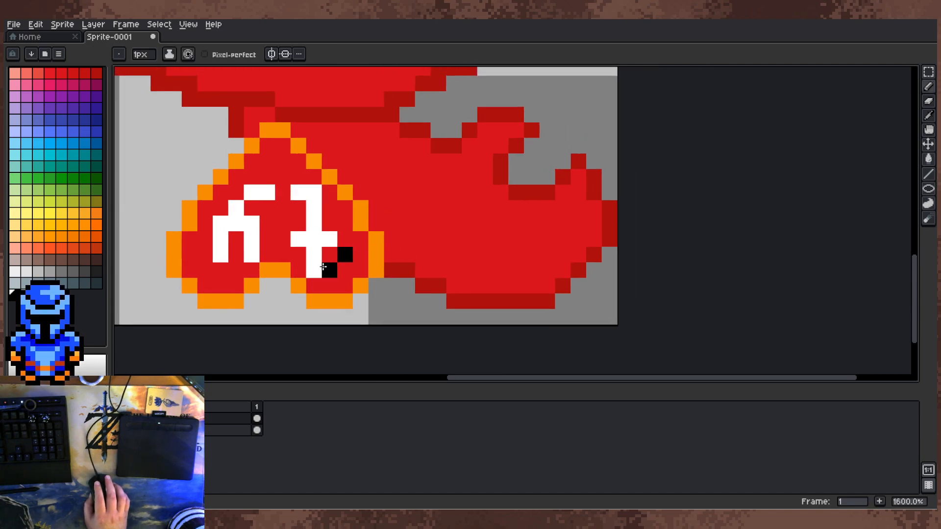
Step: Paint a dark red patch beside the t in the heart and a short diagonal of dark red pixels on the claw
{"action": "left_click", "coordinate": [97, 72]}
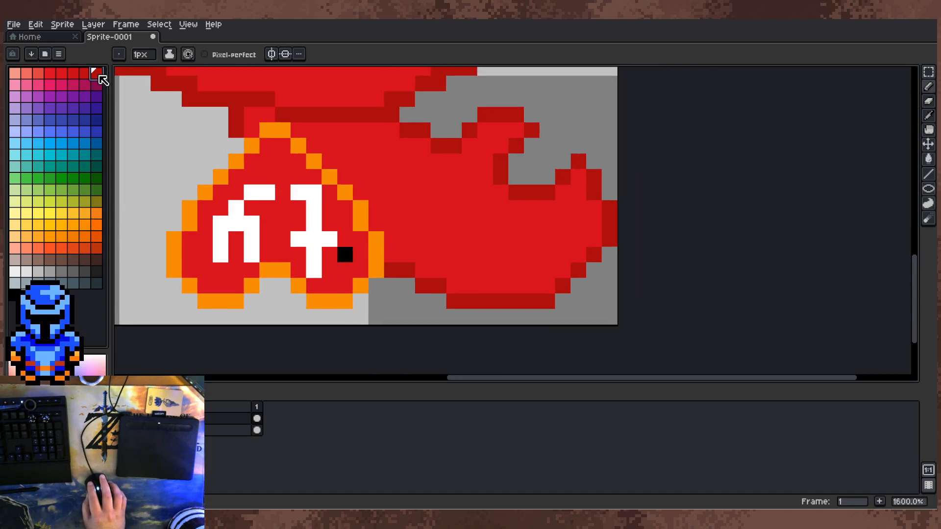
{"action": "left_click", "coordinate": [323, 268]}
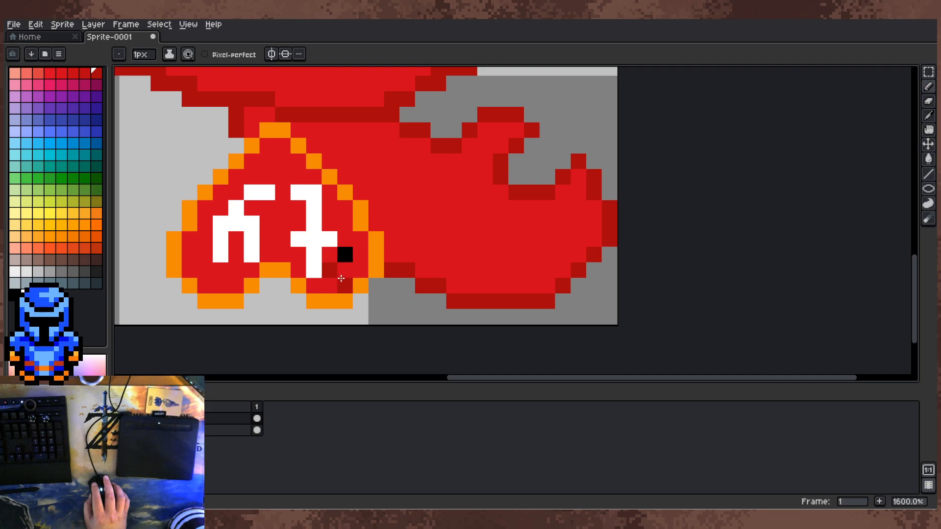
{"action": "left_click", "coordinate": [392, 239]}
{"action": "left_click", "coordinate": [408, 223]}
{"action": "left_click", "coordinate": [346, 256]}
{"action": "left_click", "coordinate": [357, 270], "text": "alt"}
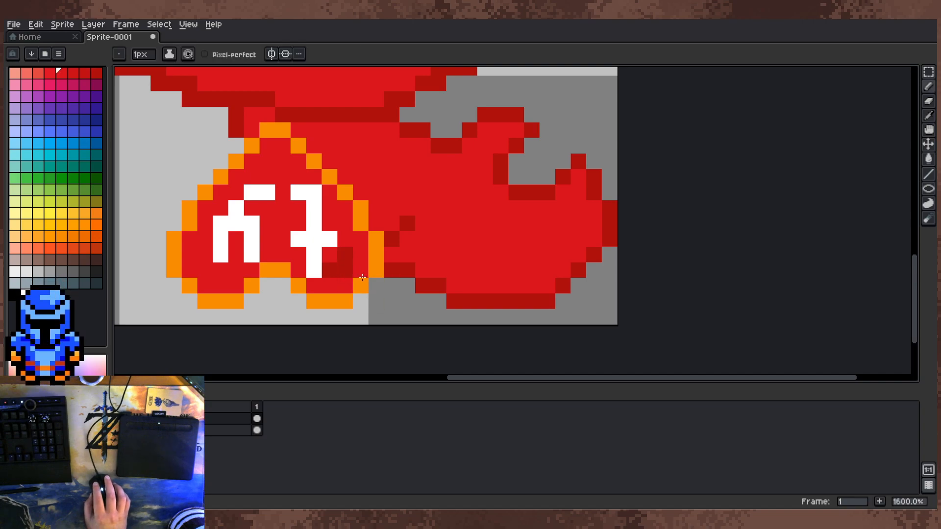
Step: Touch up the patch beside the t with the heart's red and dark red pixels
{"action": "left_click", "coordinate": [344, 269]}
{"action": "left_click", "coordinate": [326, 267], "text": "alt"}
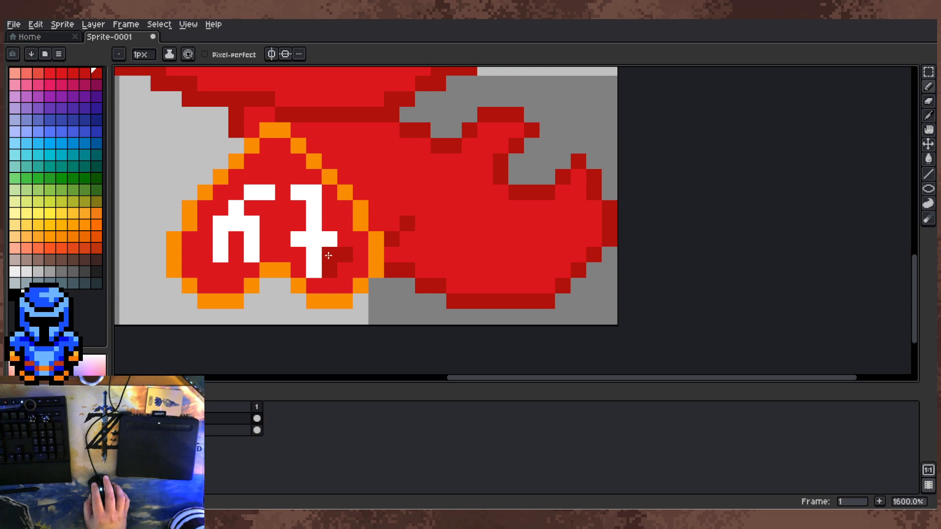
{"action": "left_click", "coordinate": [334, 281], "text": "alt"}
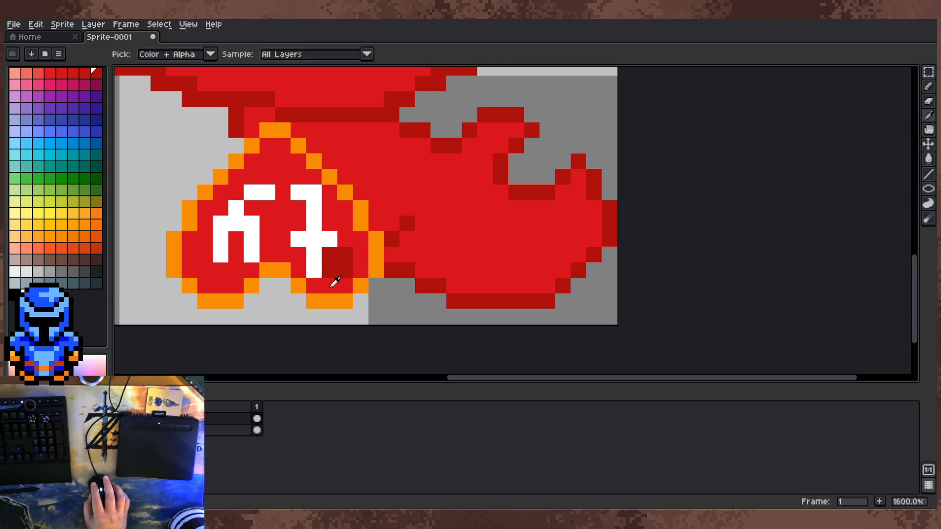
{"action": "scroll", "coordinate": [410, 247], "scroll_direction": "down", "scroll_amount": 3}
{"action": "scroll", "coordinate": [411, 247], "scroll_direction": "up", "scroll_amount": 4}
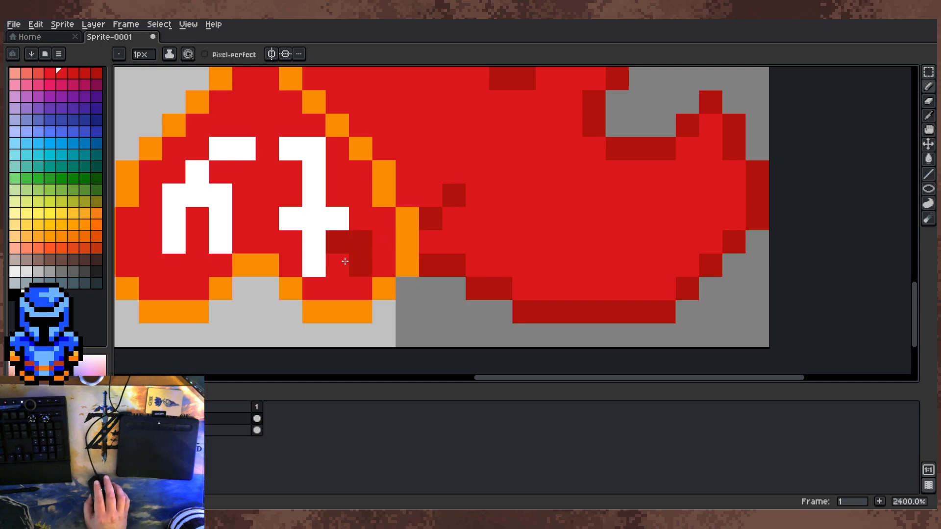
{"action": "scroll", "coordinate": [389, 216], "scroll_direction": "down", "scroll_amount": 3}
{"action": "scroll", "coordinate": [420, 248], "scroll_direction": "up", "scroll_amount": 1}
{"action": "scroll", "coordinate": [469, 251], "scroll_direction": "down", "scroll_amount": 4}
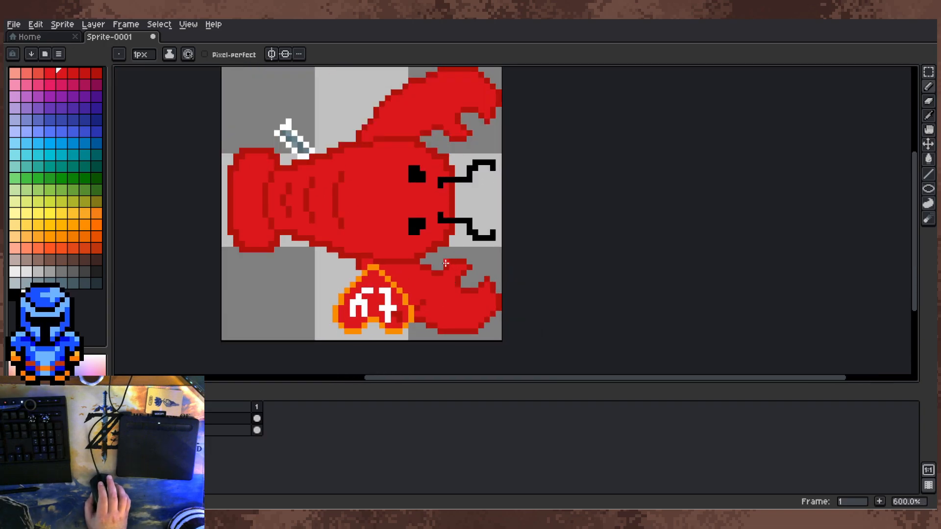
Step: Rotate the whole canvas 90° clockwise
{"action": "scroll", "coordinate": [428, 244], "scroll_direction": "down", "scroll_amount": 1}
{"action": "left_click", "coordinate": [65, 38]}
{"action": "left_click", "coordinate": [98, 37]}
{"action": "left_click", "coordinate": [62, 24]}
{"action": "mouse_move", "coordinate": [39, 25]}
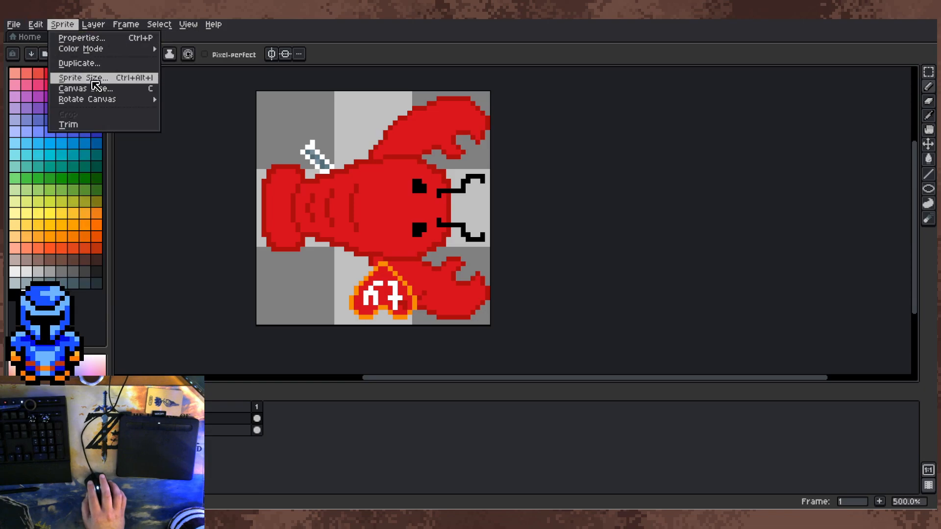
{"action": "mouse_move", "coordinate": [118, 103]}
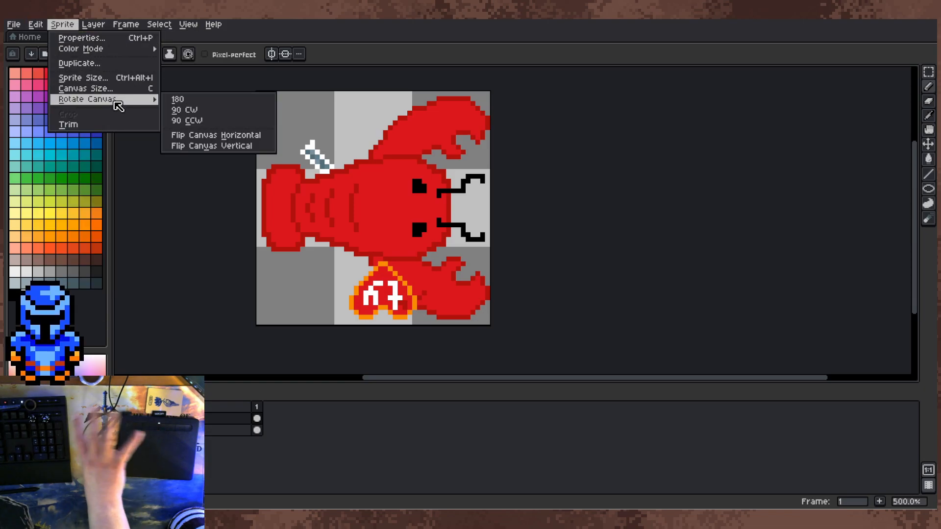
{"action": "left_click", "coordinate": [227, 114]}
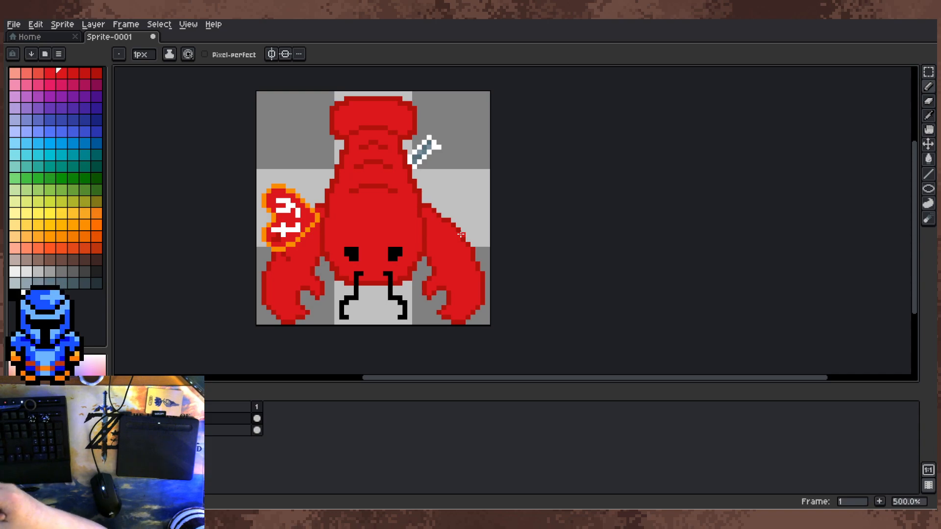
Step: Add a new layer and move it beneath the existing lobster and tag layers
{"action": "right_click", "coordinate": [205, 417]}
{"action": "mouse_move", "coordinate": [215, 433]}
{"action": "left_click", "coordinate": [318, 431]}
{"action": "left_click_drag", "start_coordinate": [202, 434], "coordinate": [207, 445]}
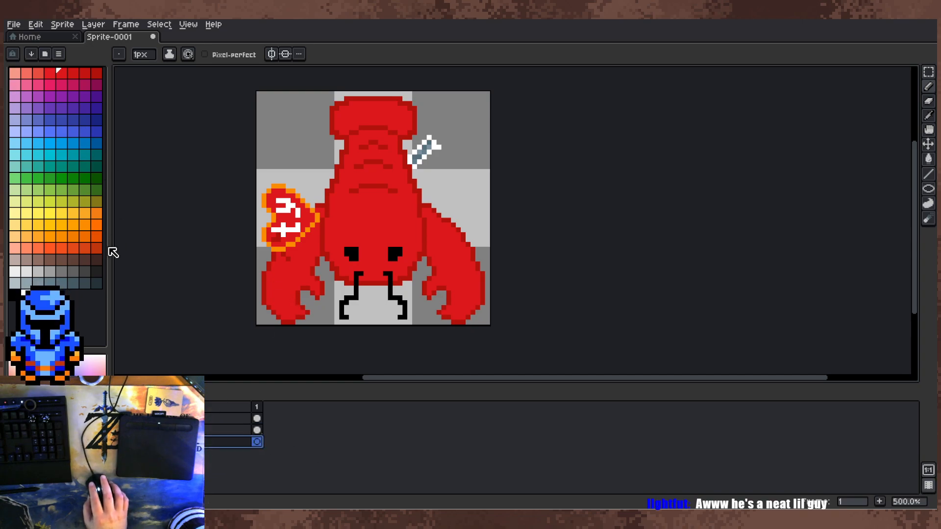
Step: Fill the new bottom layer with light blue-grey as the background behind the lobster
{"action": "left_click", "coordinate": [26, 283]}
{"action": "key", "text": "g"}
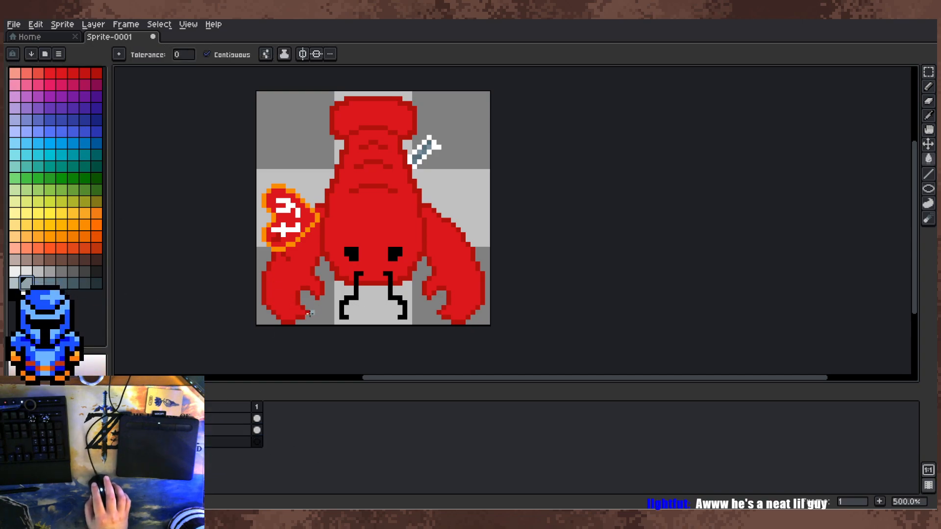
{"action": "left_click", "coordinate": [322, 317]}
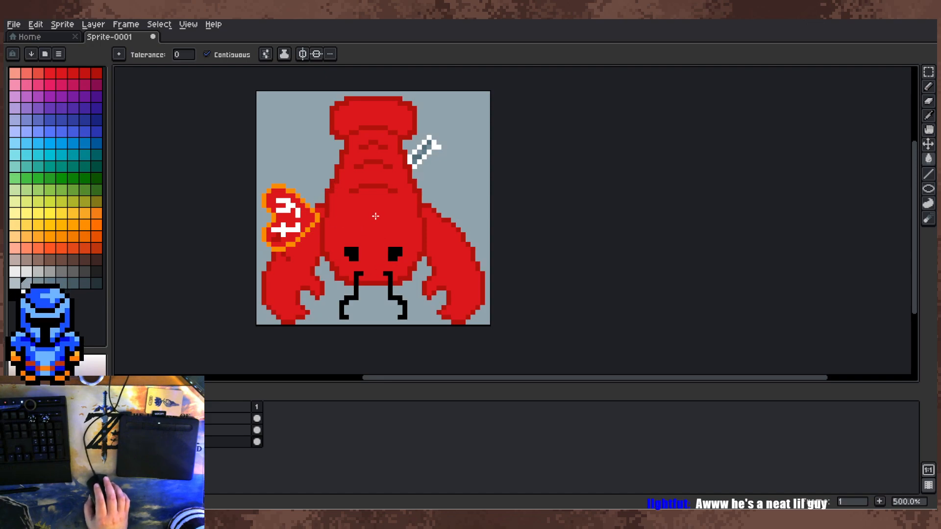
{"action": "scroll", "coordinate": [449, 183], "scroll_direction": "down", "scroll_amount": 2}
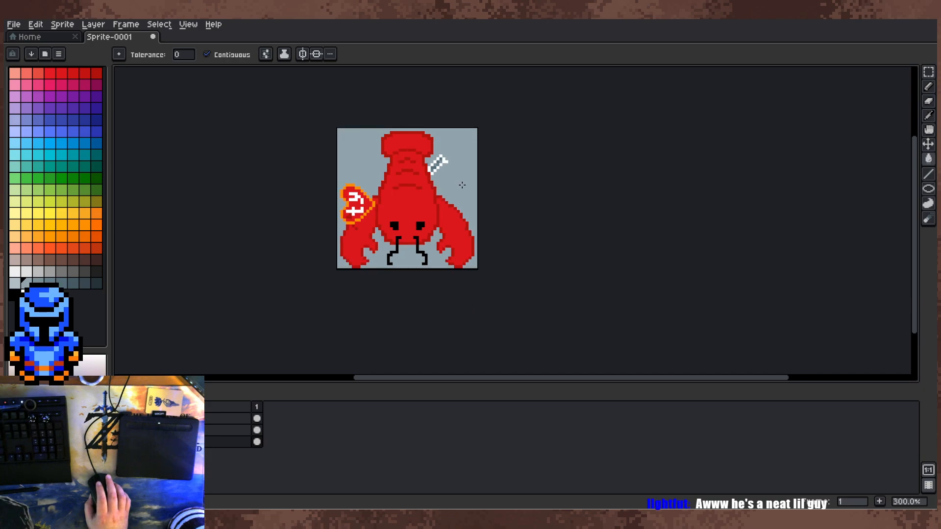
{"action": "scroll", "coordinate": [461, 218], "scroll_direction": "up", "scroll_amount": 2}
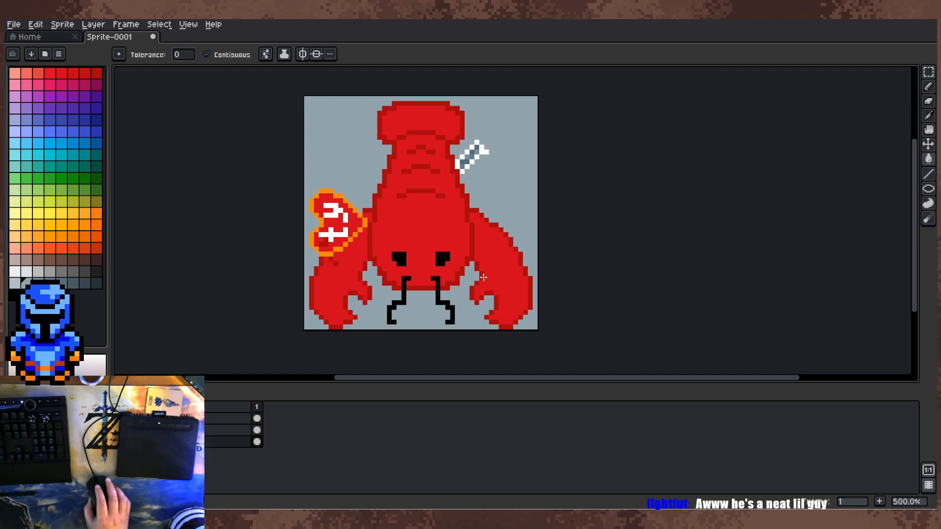
{"action": "scroll", "coordinate": [485, 270], "scroll_direction": "up", "scroll_amount": 2}
{"action": "left_click", "coordinate": [216, 431]}
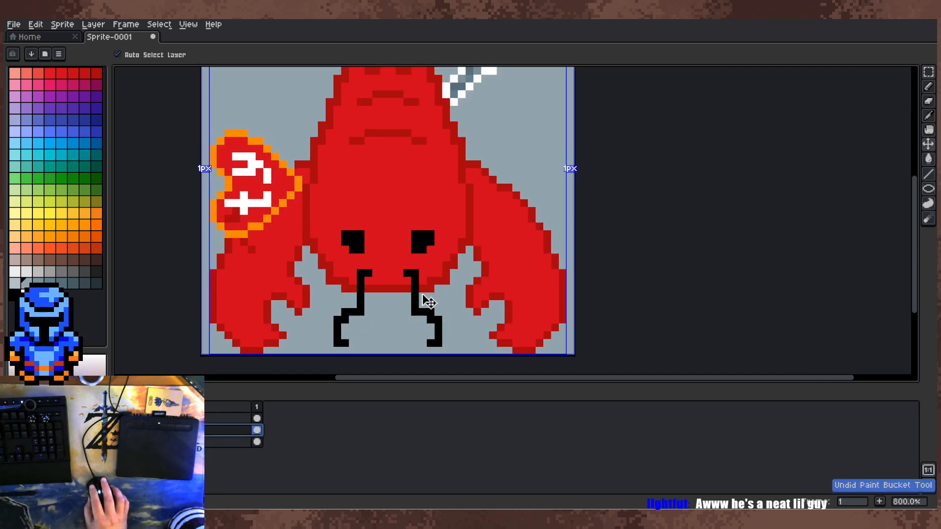
{"action": "key", "text": "b"}
{"action": "left_click", "coordinate": [361, 287]}
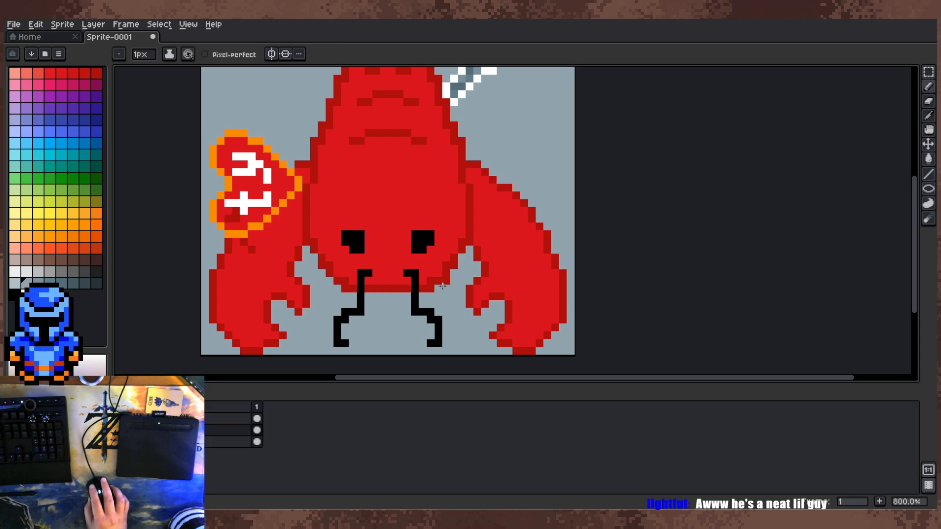
{"action": "scroll", "coordinate": [476, 220], "scroll_direction": "down", "scroll_amount": 3}
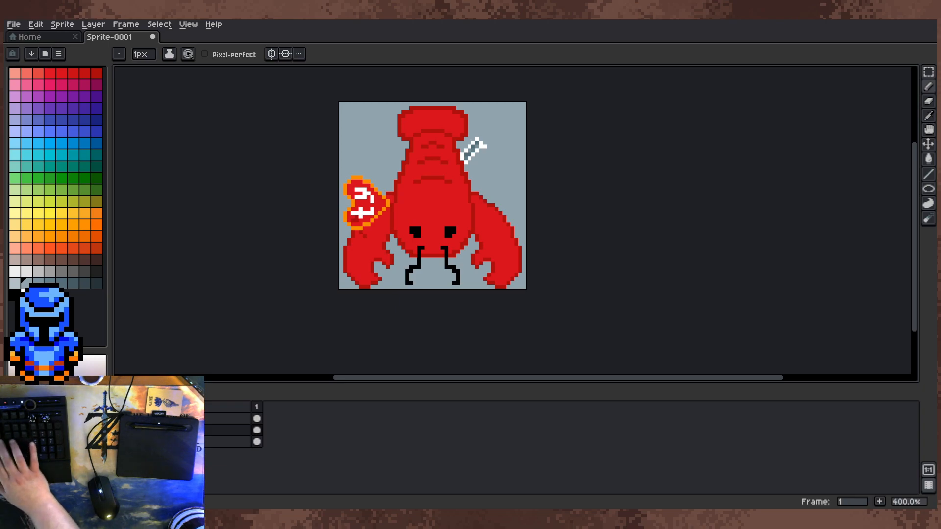
Step: Save the sprite as Lobster.aseprite in the Pictures\Sprites\PixelDailies folder
{"action": "key", "text": "alt+f"}
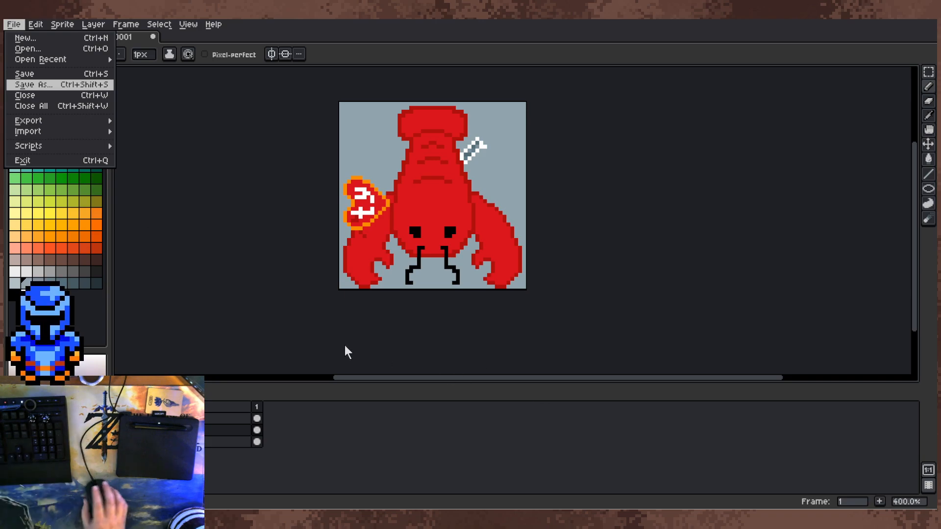
{"action": "left_click", "coordinate": [490, 299]}
Step: Export the visible layers of the whole canvas as Lobster.png, resized to 400%
{"action": "left_click", "coordinate": [17, 27]}
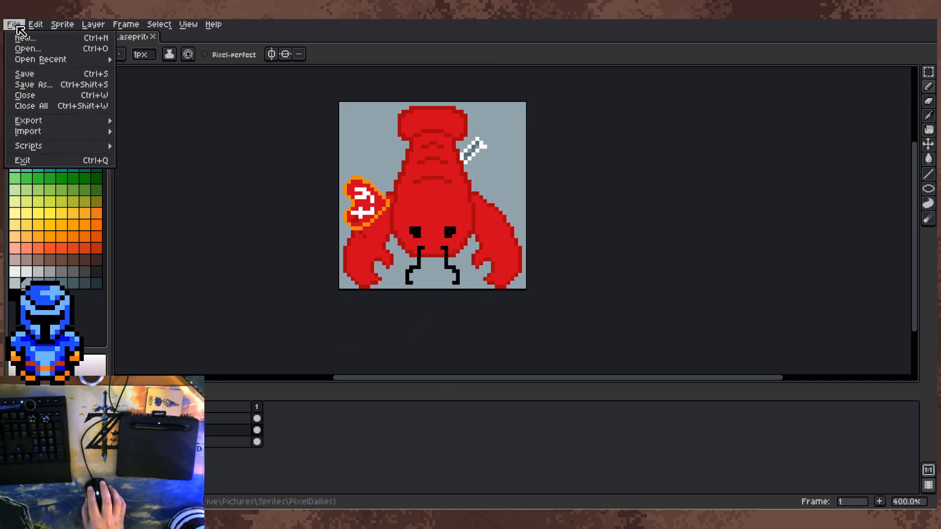
{"action": "mouse_move", "coordinate": [35, 120]}
{"action": "left_click", "coordinate": [143, 130]}
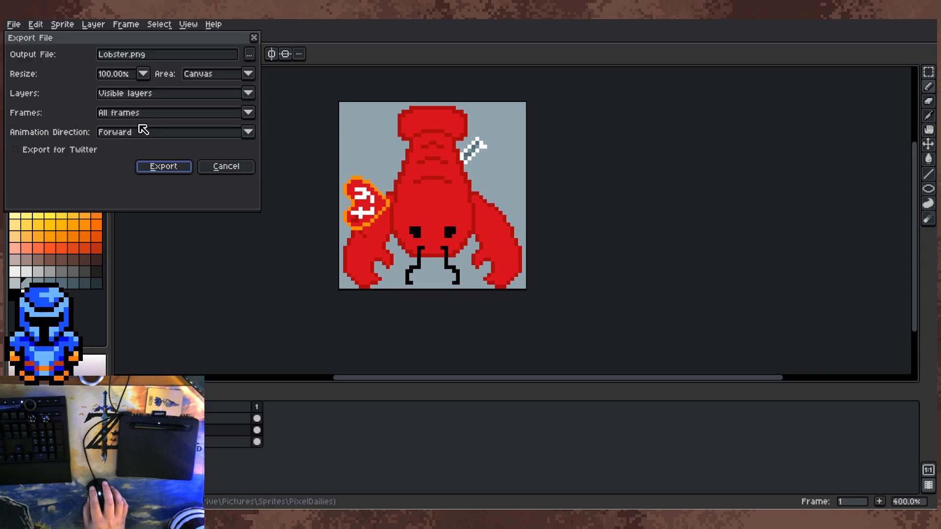
{"action": "left_click", "coordinate": [143, 74]}
{"action": "left_click", "coordinate": [112, 132]}
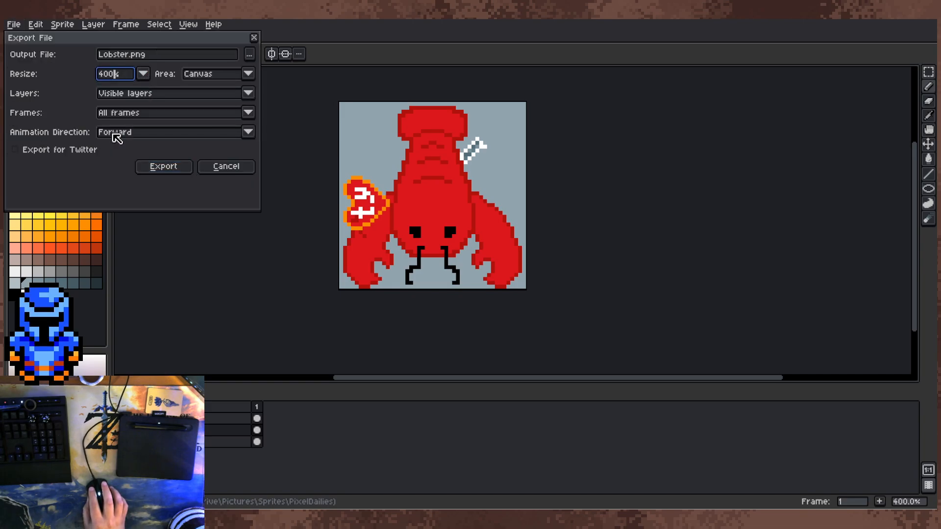
{"action": "left_click", "coordinate": [164, 167]}
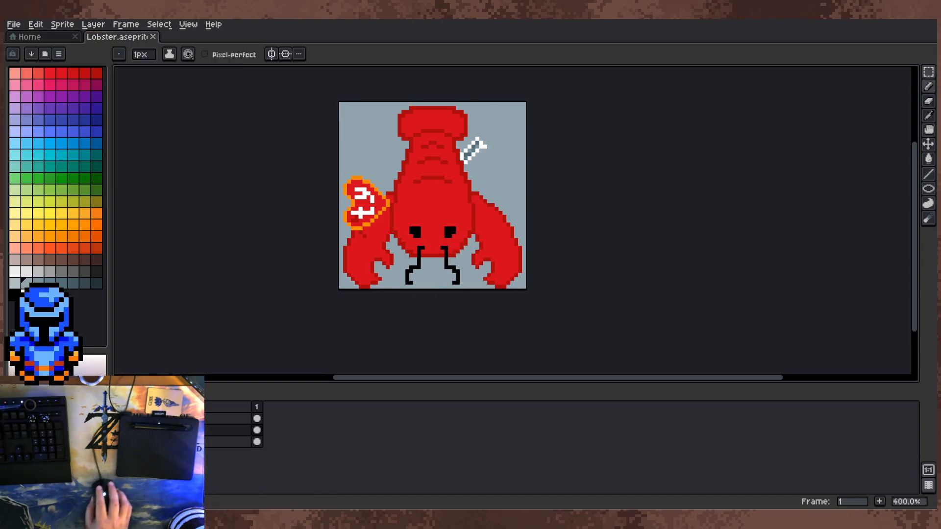